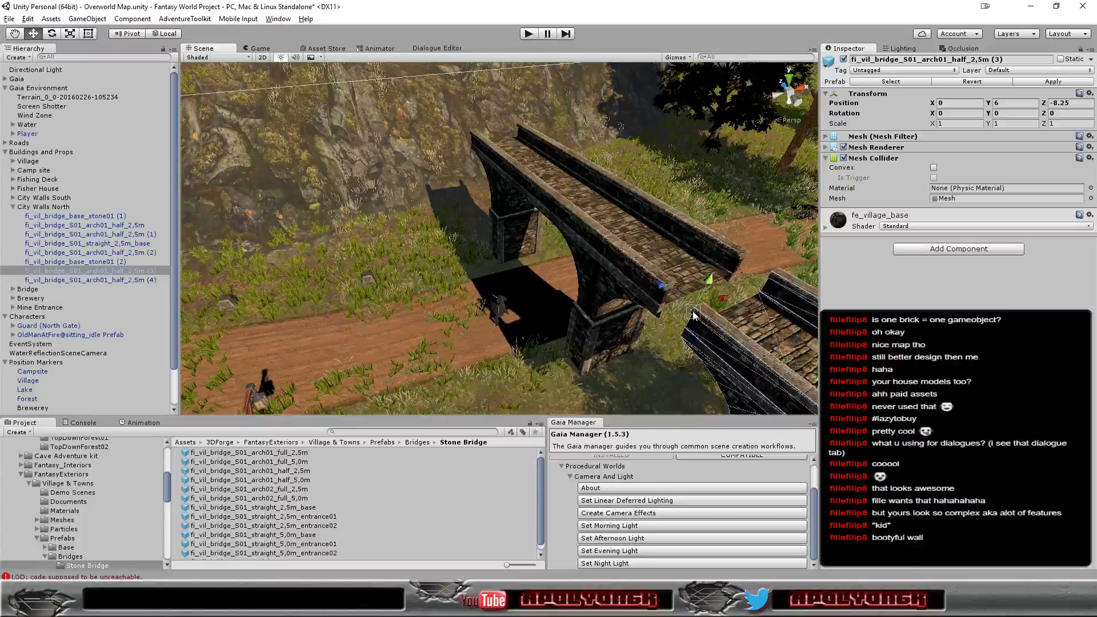
Vertex-snap the arch half-pieces flush together into continuous arches, leaving the half-arch at 0, 6, 7.5
drag(724, 339, 664, 284)
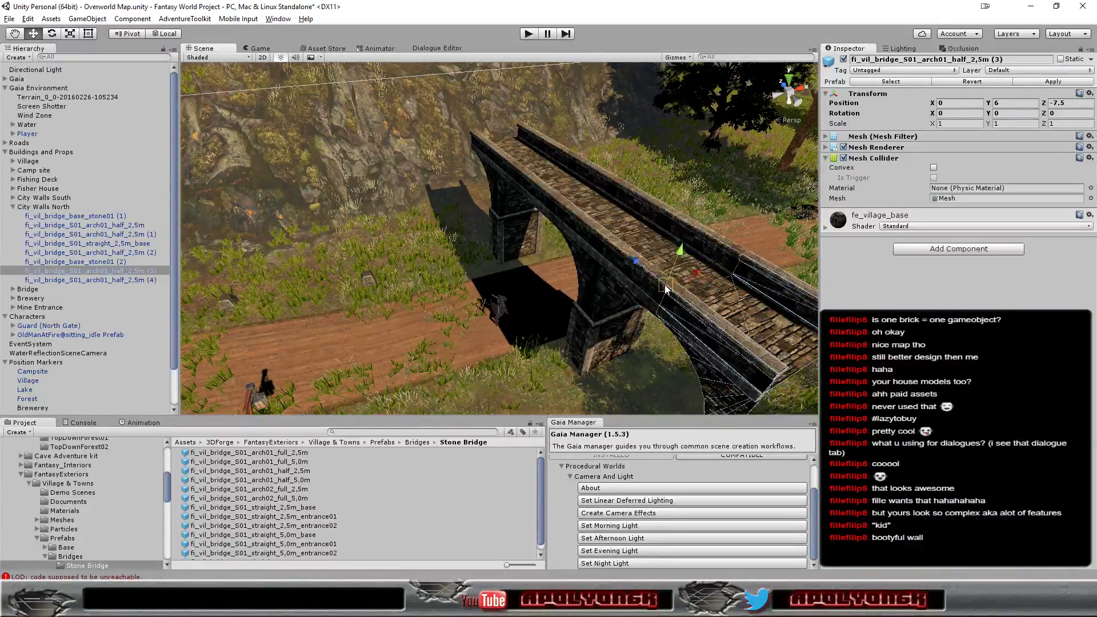
mouse_move(688, 320)
alt+mouse_down()
mouse_move(762, 309)
mouse_move(674, 259)
alt+mouse_up()
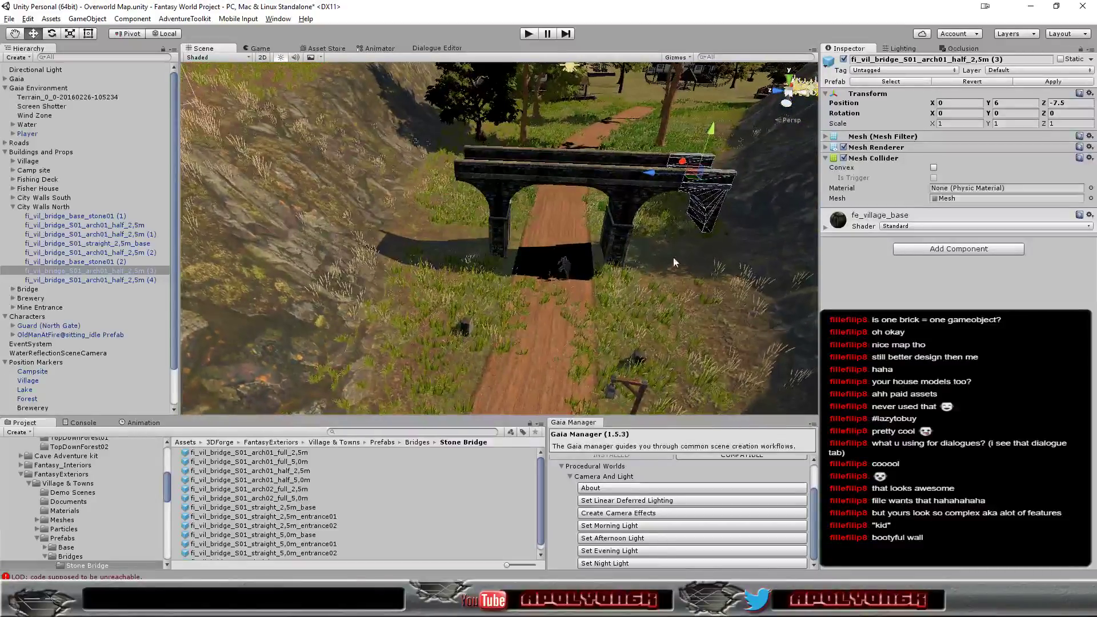
click(516, 188)
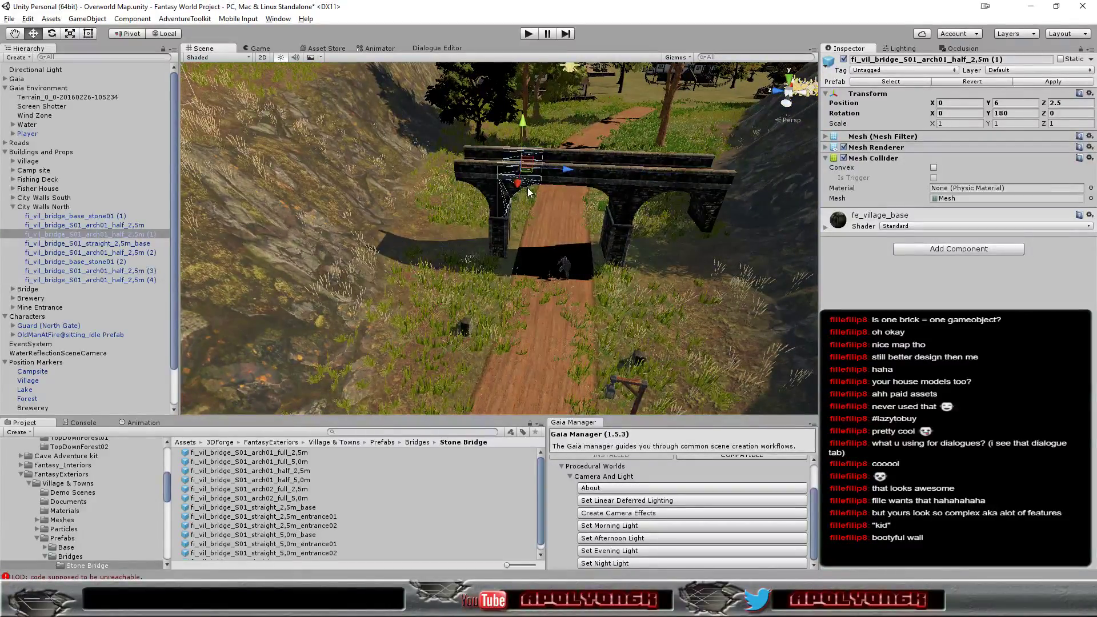
drag(566, 170, 482, 167)
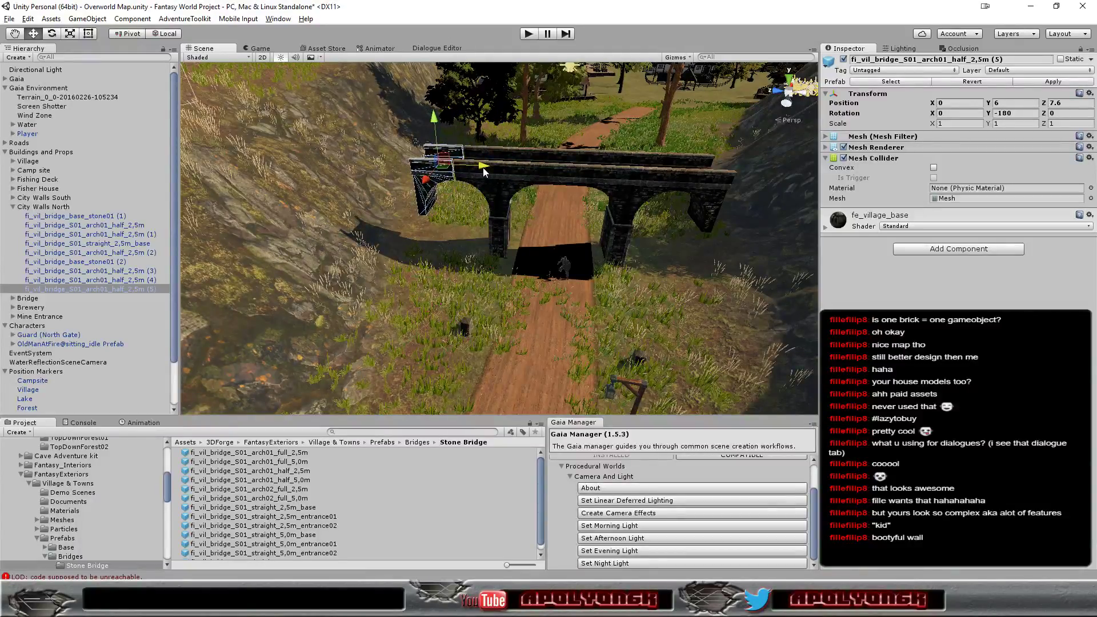
scroll(482, 174, up, 5)
alt+drag(482, 174, 633, 305)
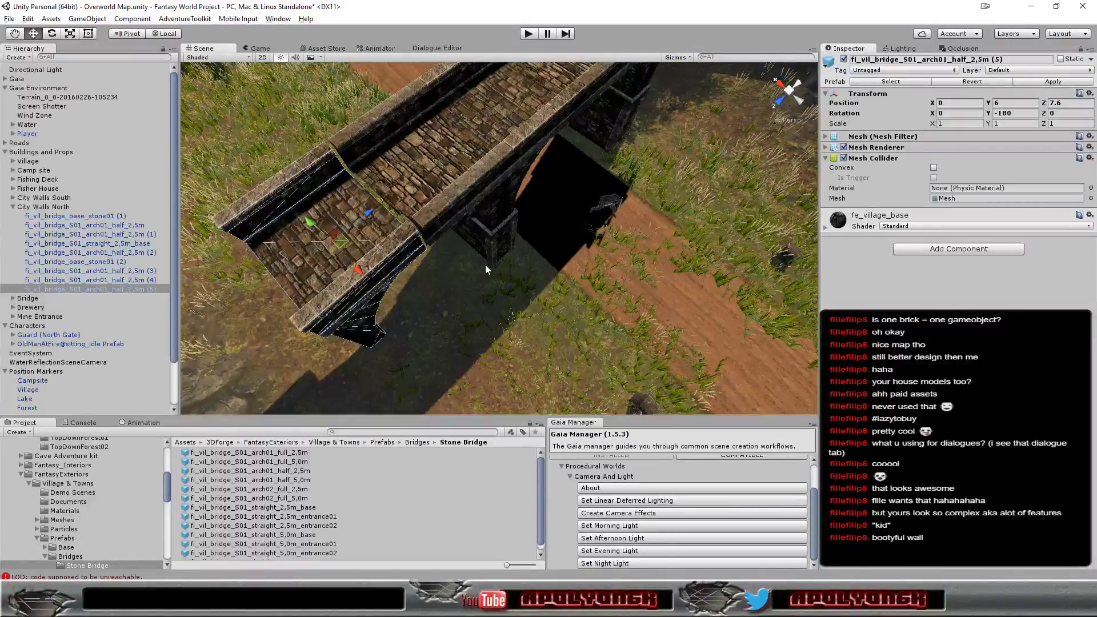
key(v)
drag(417, 234, 421, 230)
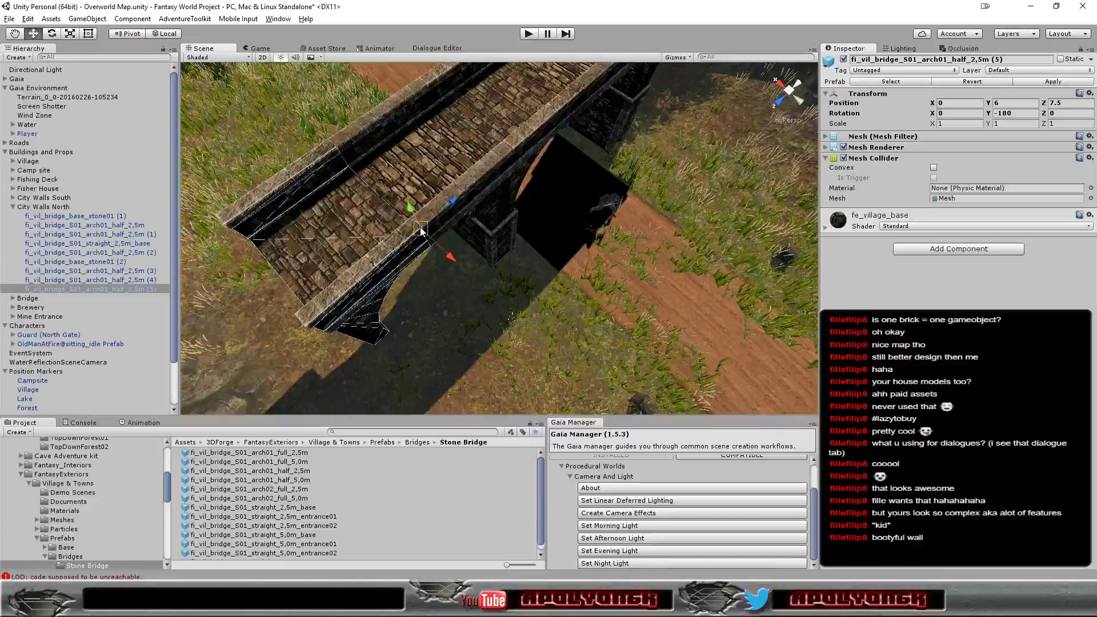
mouse_move(478, 277)
alt+mouse_down()
mouse_move(468, 229)
mouse_move(951, 172)
mouse_move(612, 146)
mouse_move(334, 191)
alt+mouse_up()
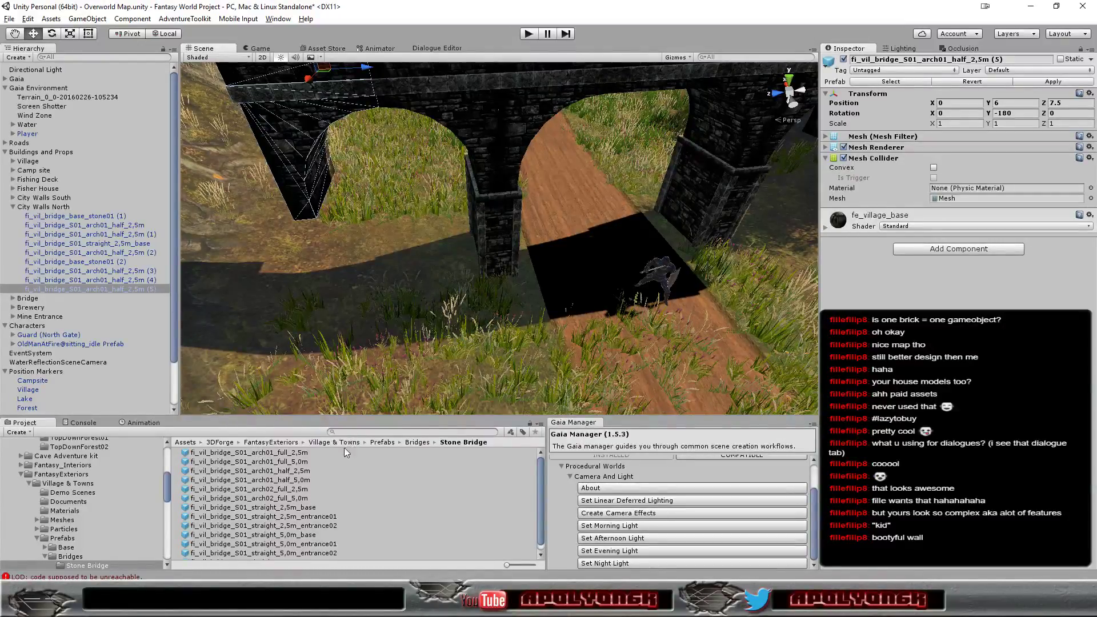
Browse the Base > Walls > Stone_01 prefabs and inspect the stone window wall
scroll(357, 454, down, 1)
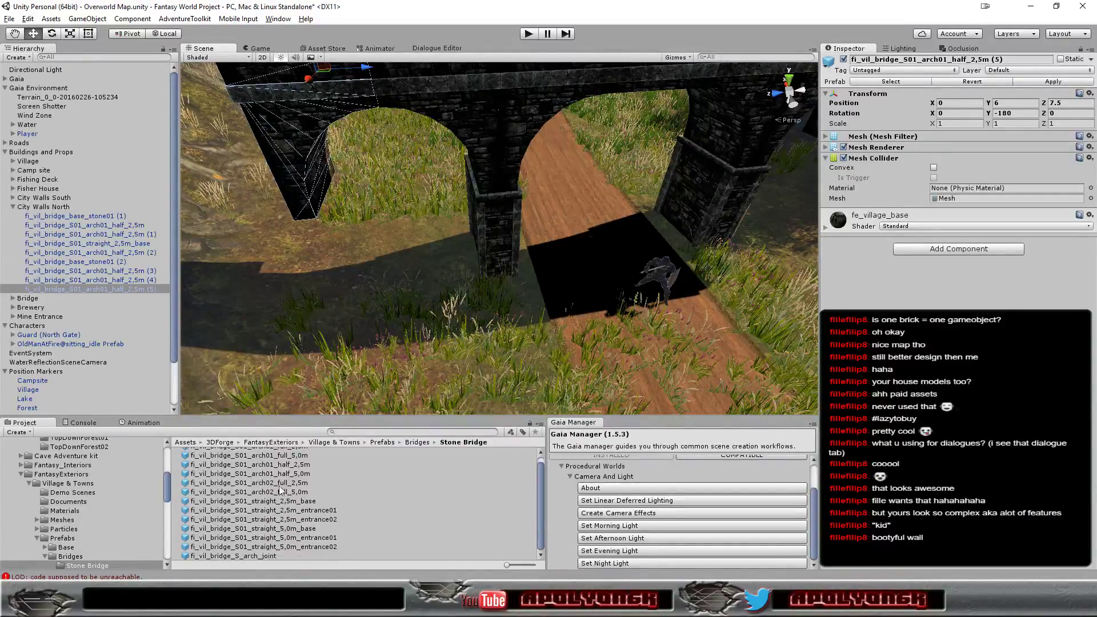
click(67, 548)
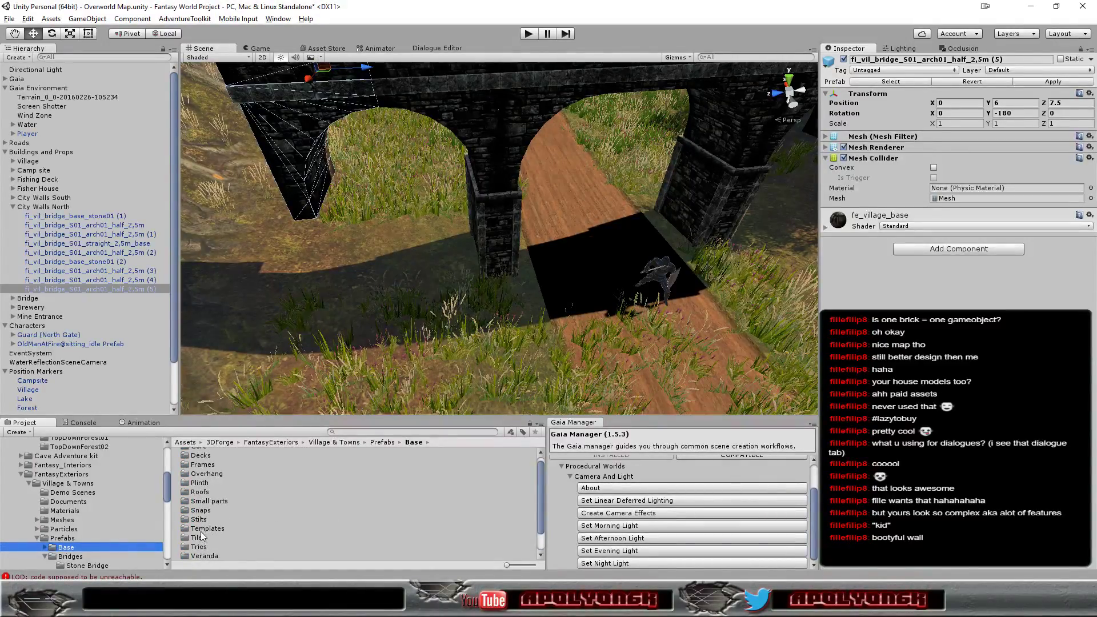
scroll(201, 536, down, 1)
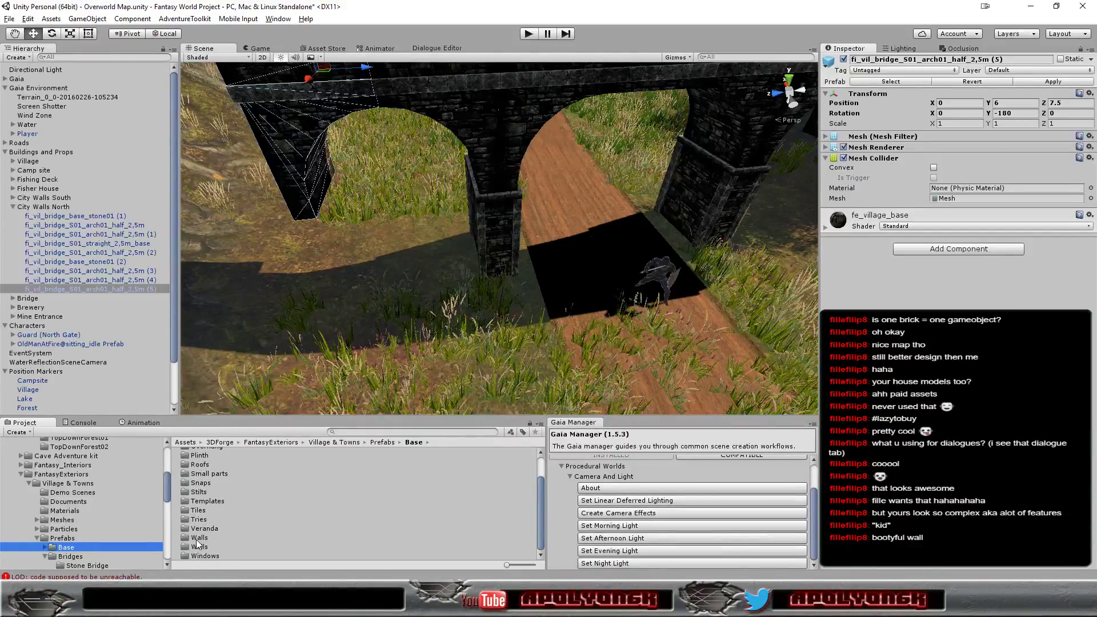
double_click(198, 540)
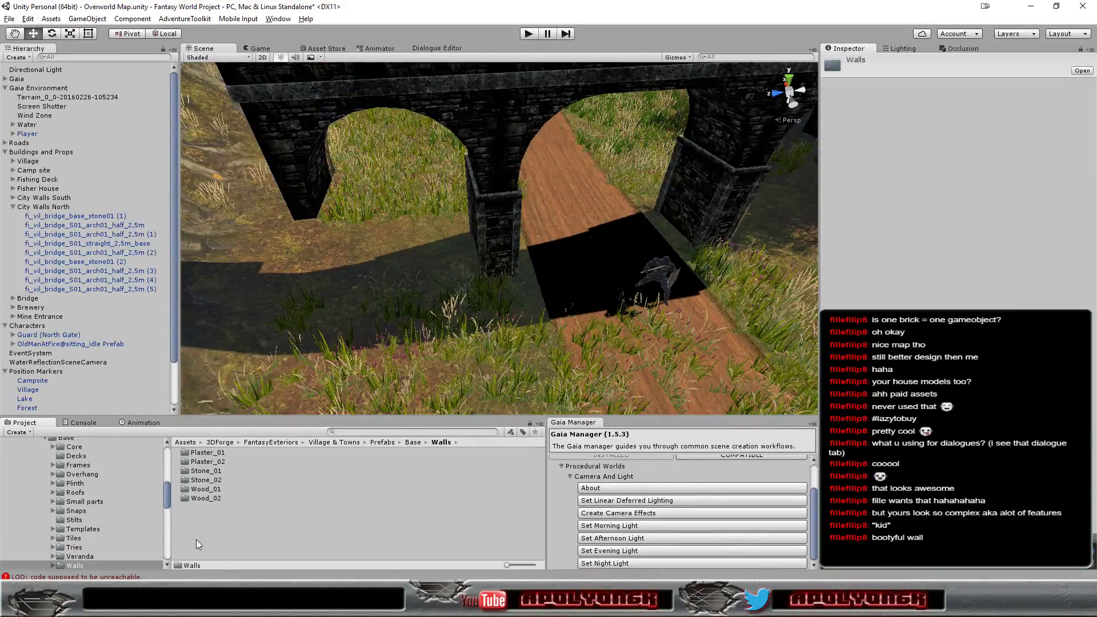
double_click(205, 472)
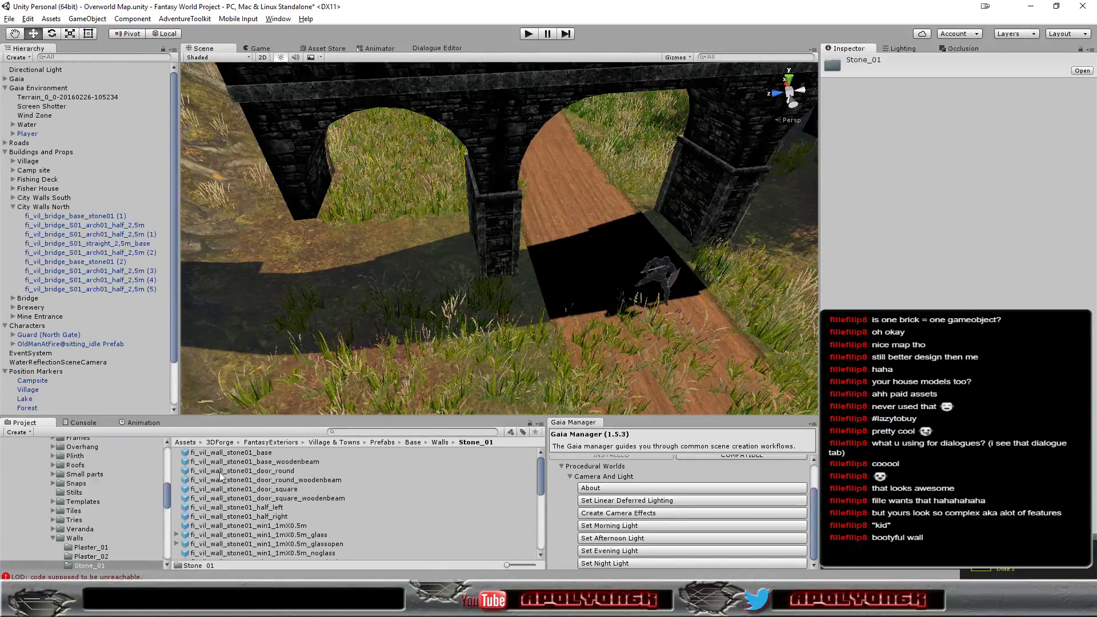
scroll(261, 465, down, 2)
scroll(258, 464, down, 2)
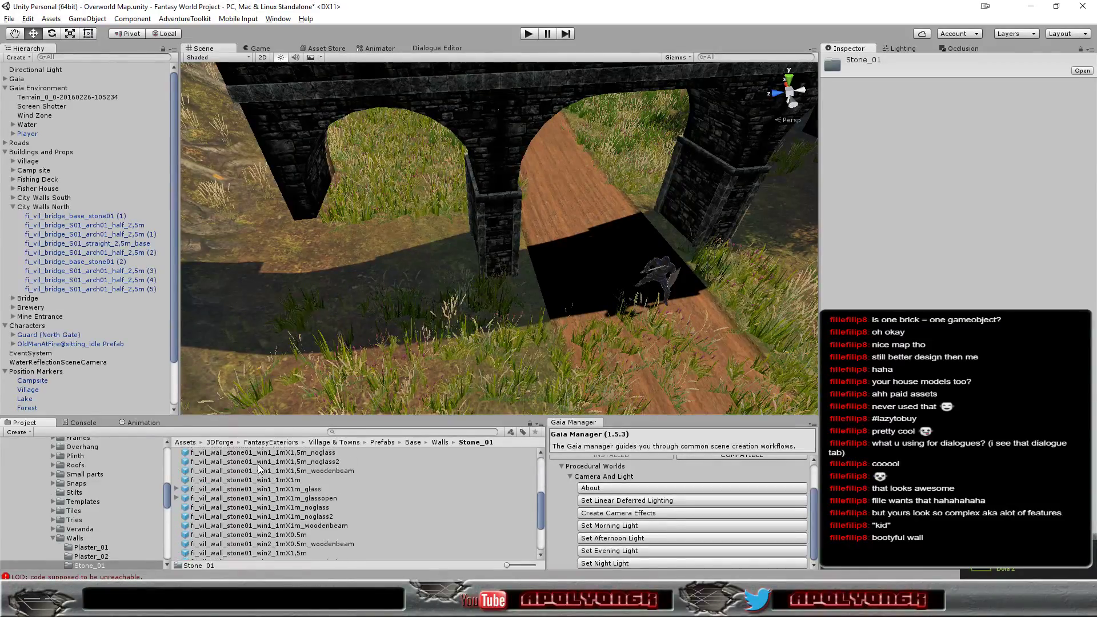
scroll(258, 464, down, 2)
scroll(259, 464, up, 5)
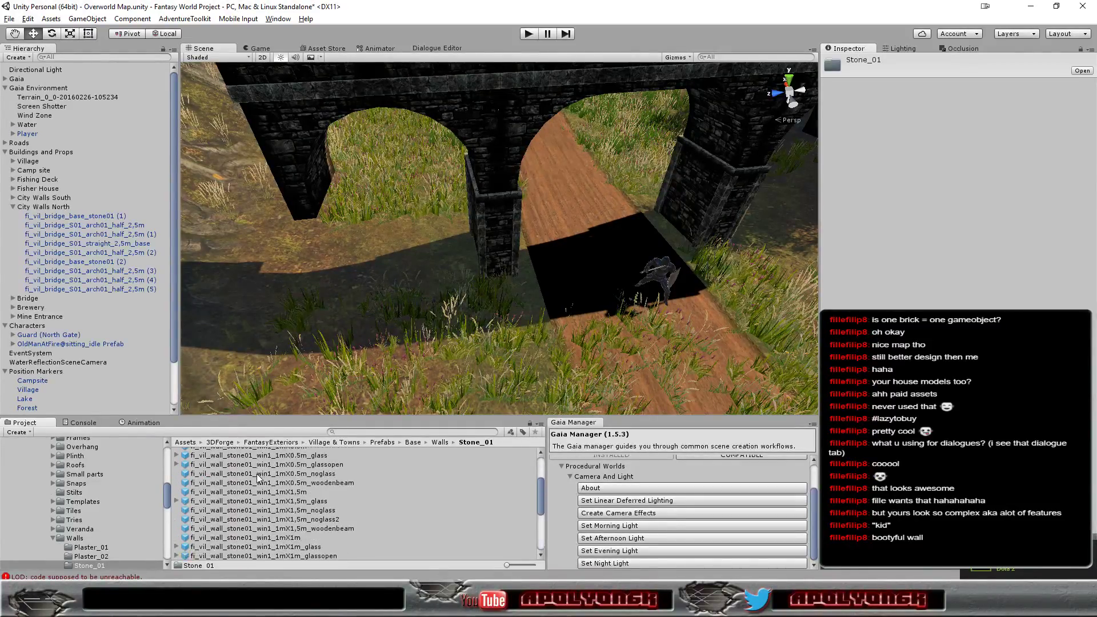
click(264, 493)
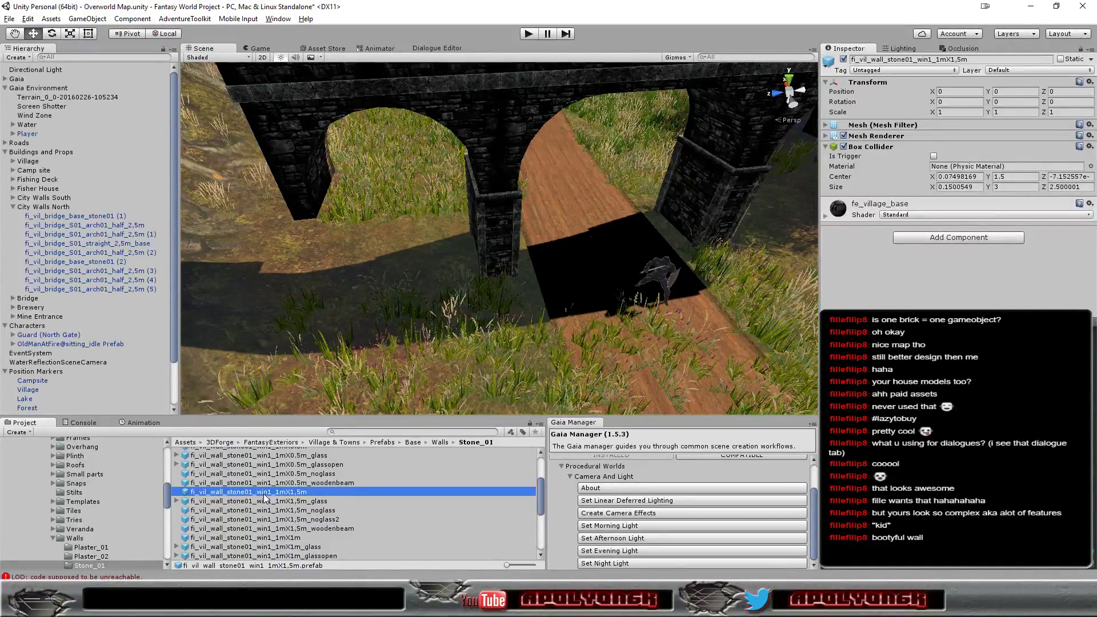
Open Base > Plinth > Stone01 and select the fi_vil_plinth_01_straight_x2 prefab
click(53, 539)
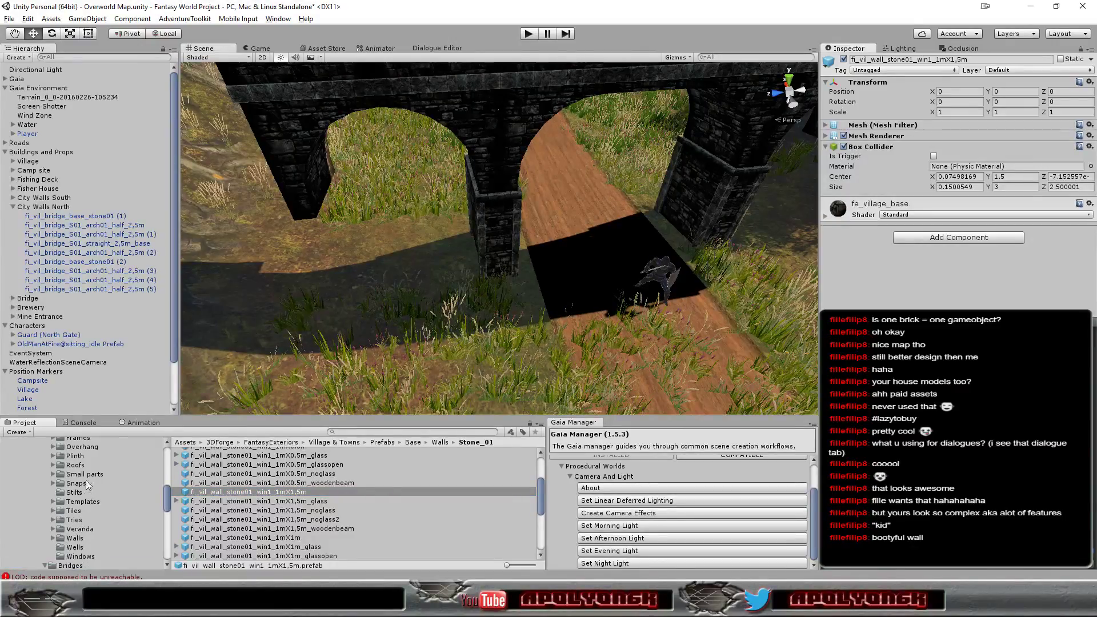
click(74, 456)
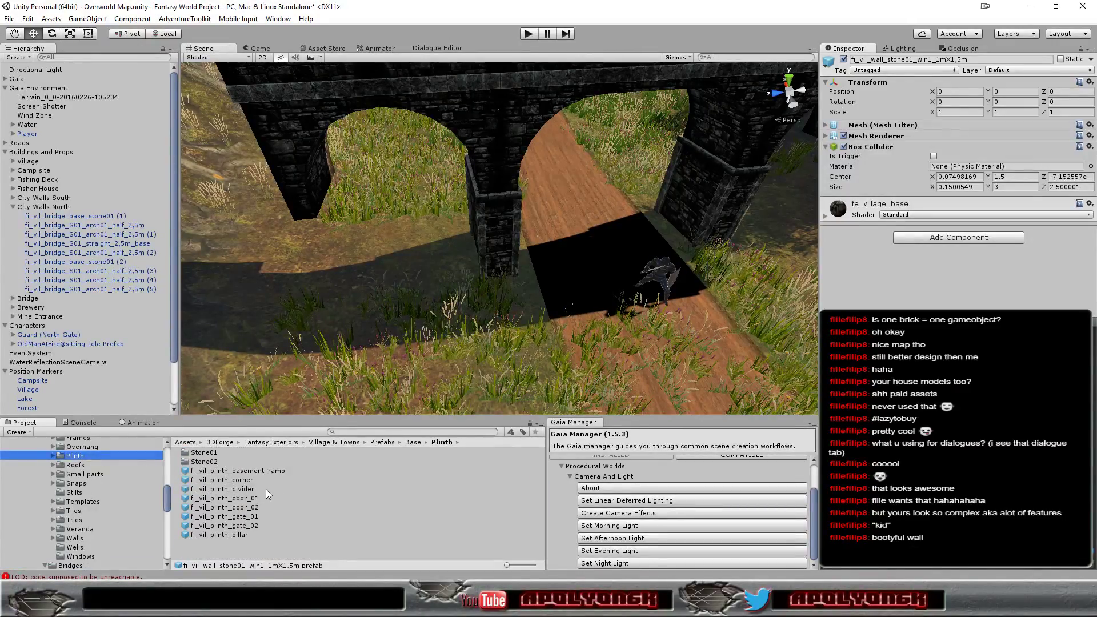
double_click(202, 452)
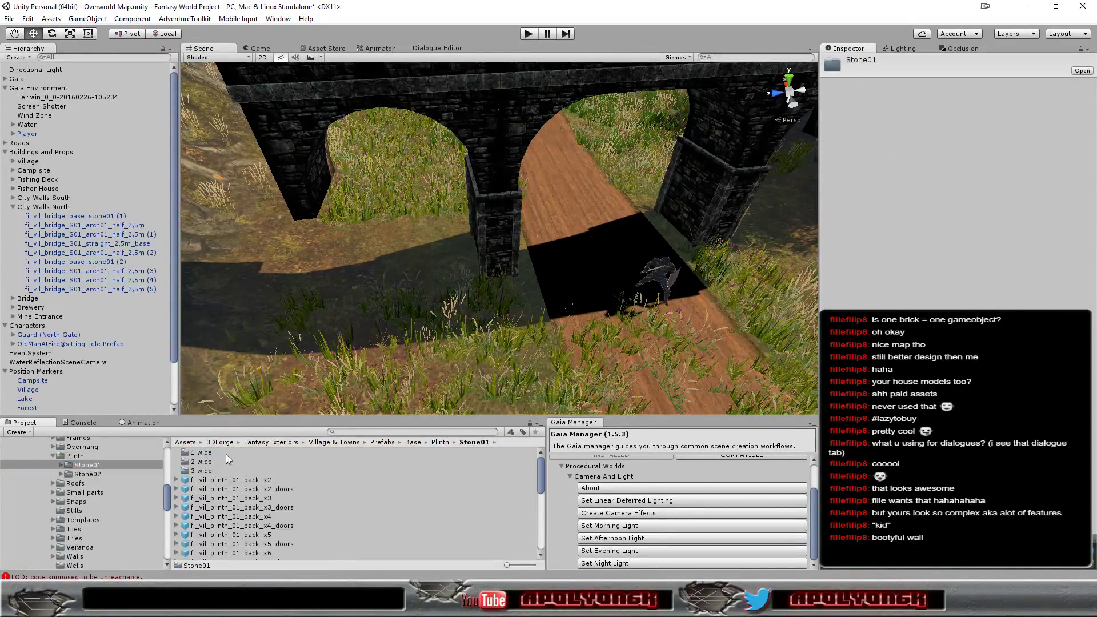
scroll(256, 489, down, 5)
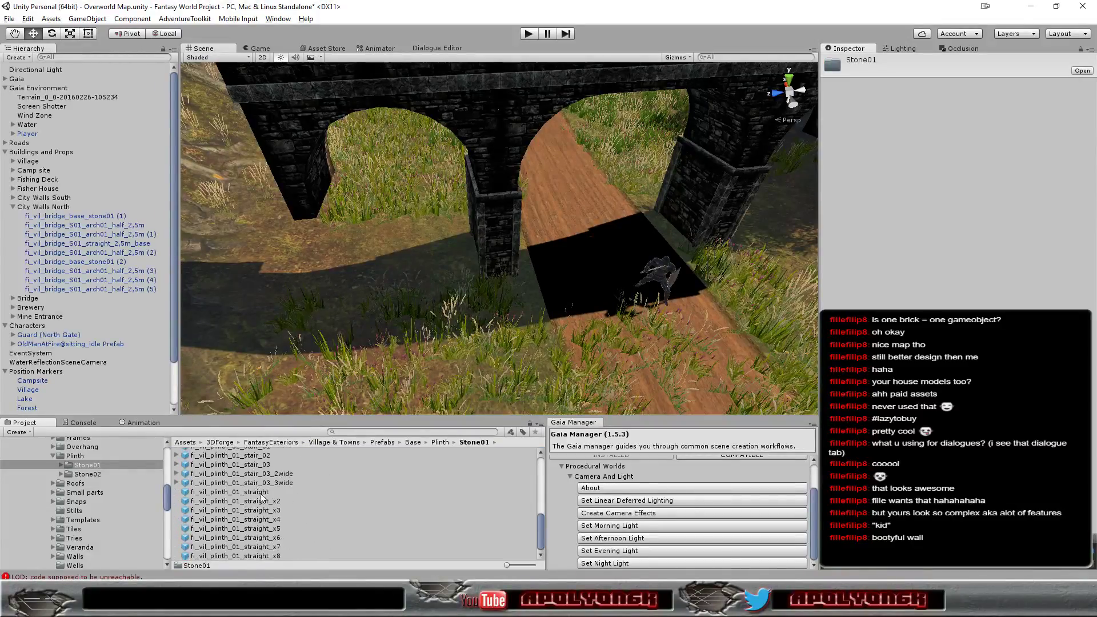
click(269, 502)
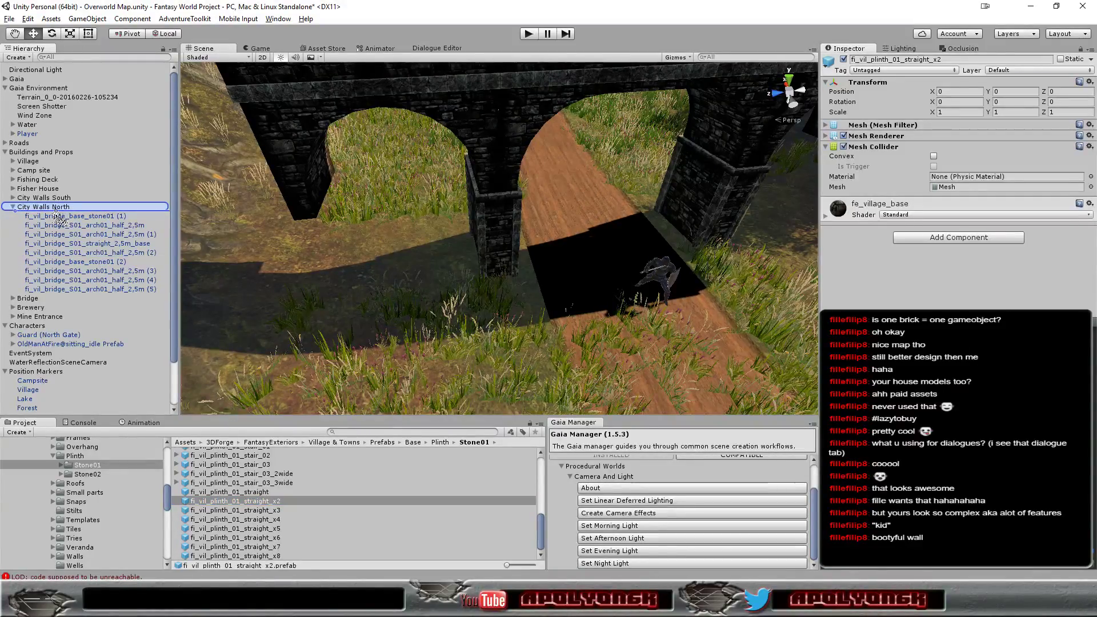
Add the fi_vil_plinth_01_straight_x2 plinth to the scene as a child of City Walls North
drag(164, 319, 83, 220)
scroll(554, 242, down, 3)
scroll(552, 234, down, 3)
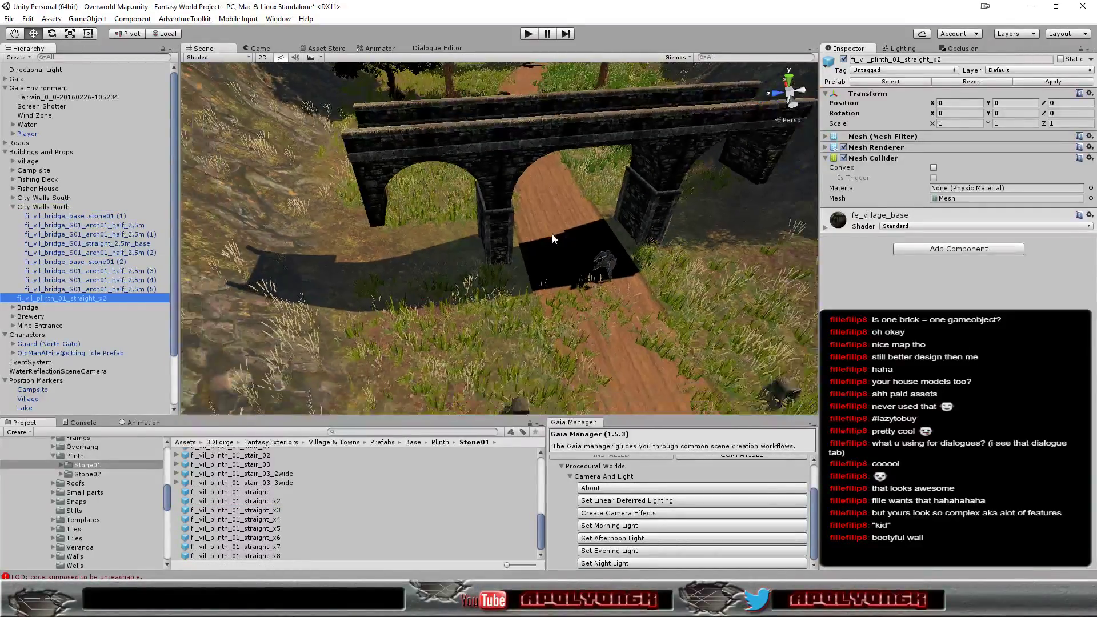
scroll(552, 233, down, 3)
scroll(552, 234, down, 3)
scroll(552, 233, down, 3)
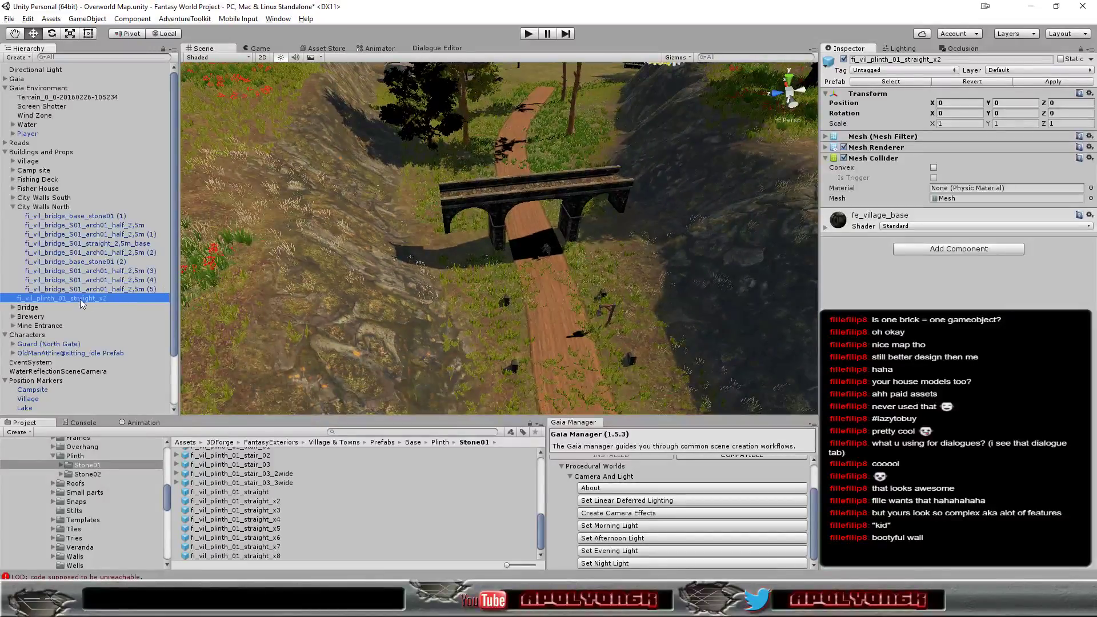
drag(79, 295, 50, 209)
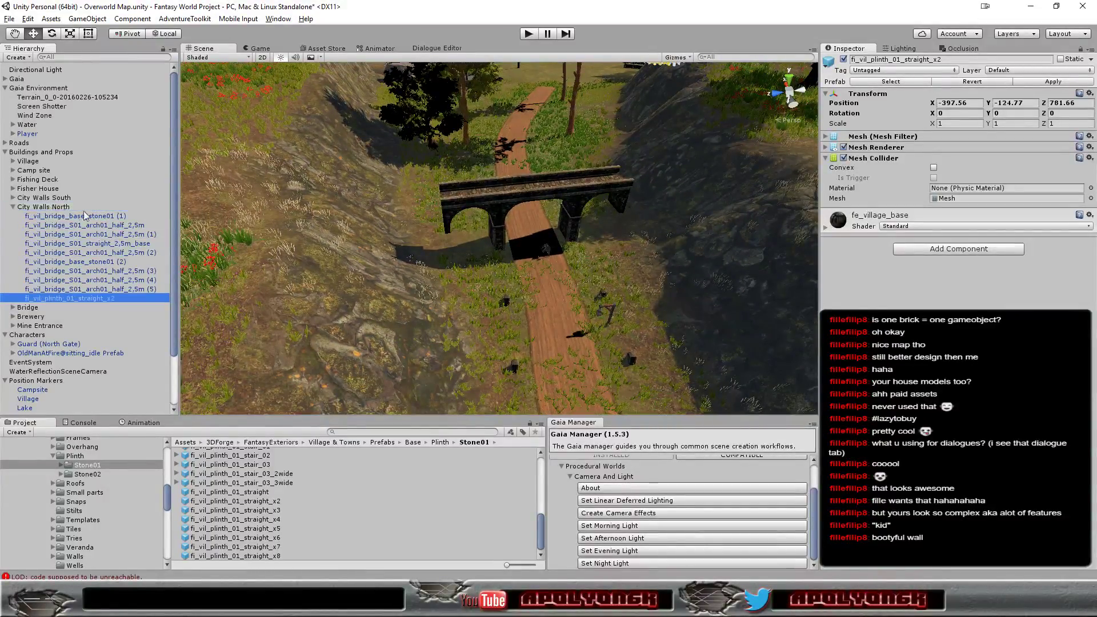
Reset the plinth's Transform, rotate it 180° on Y, and raise it into the left arch opening
click(1090, 93)
click(1017, 106)
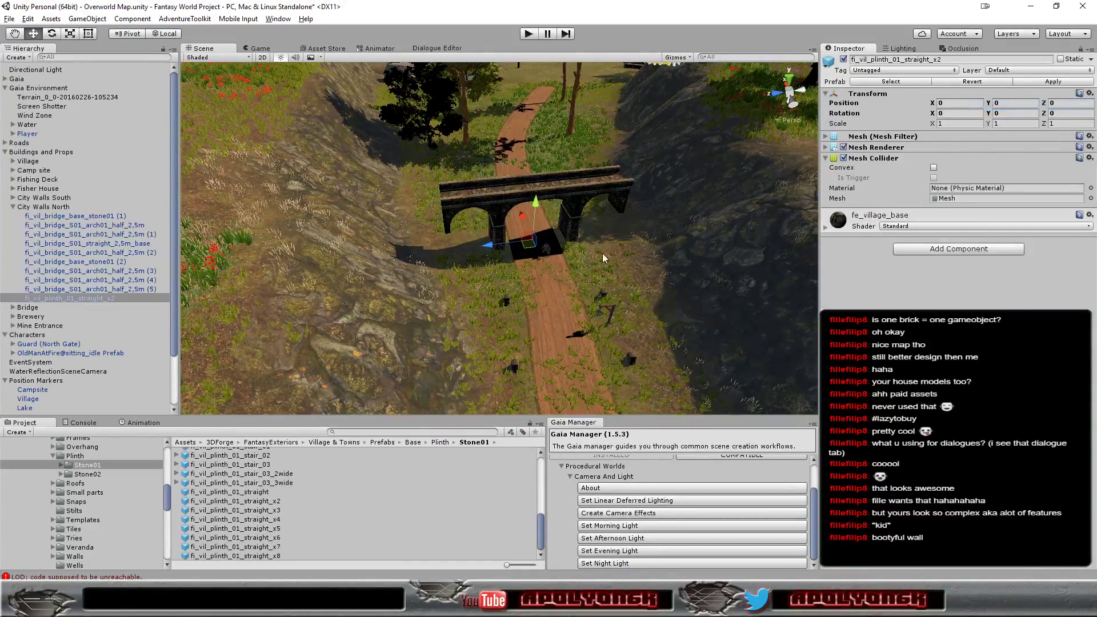
scroll(568, 249, up, 3)
scroll(566, 245, up, 3)
scroll(566, 245, up, 3)
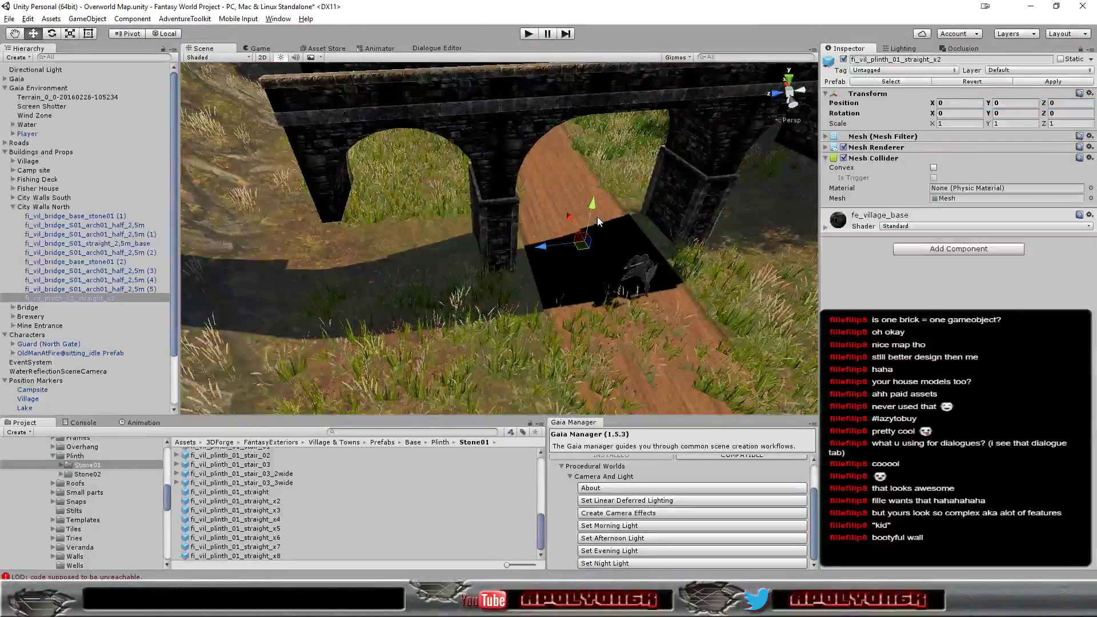
drag(592, 208, 593, 106)
click(1013, 114)
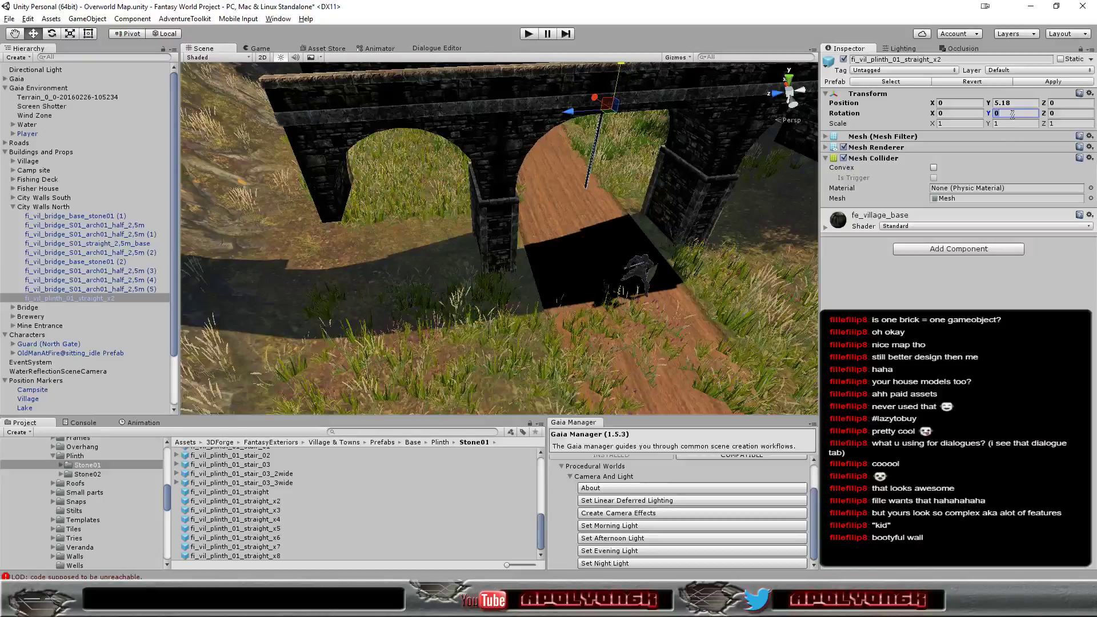
text(18)
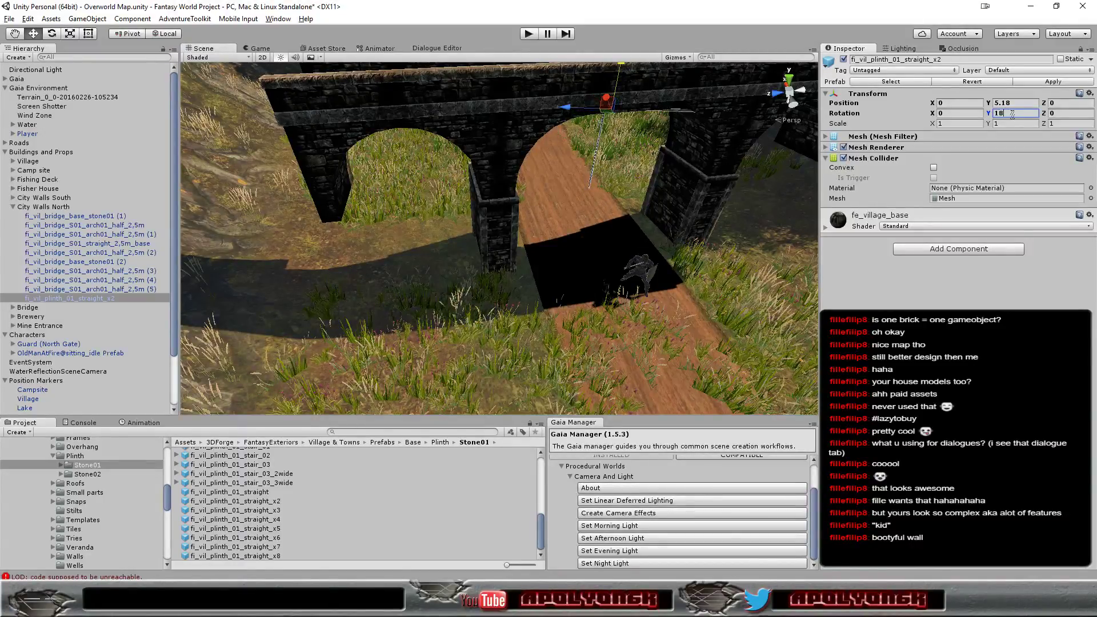
text(0)
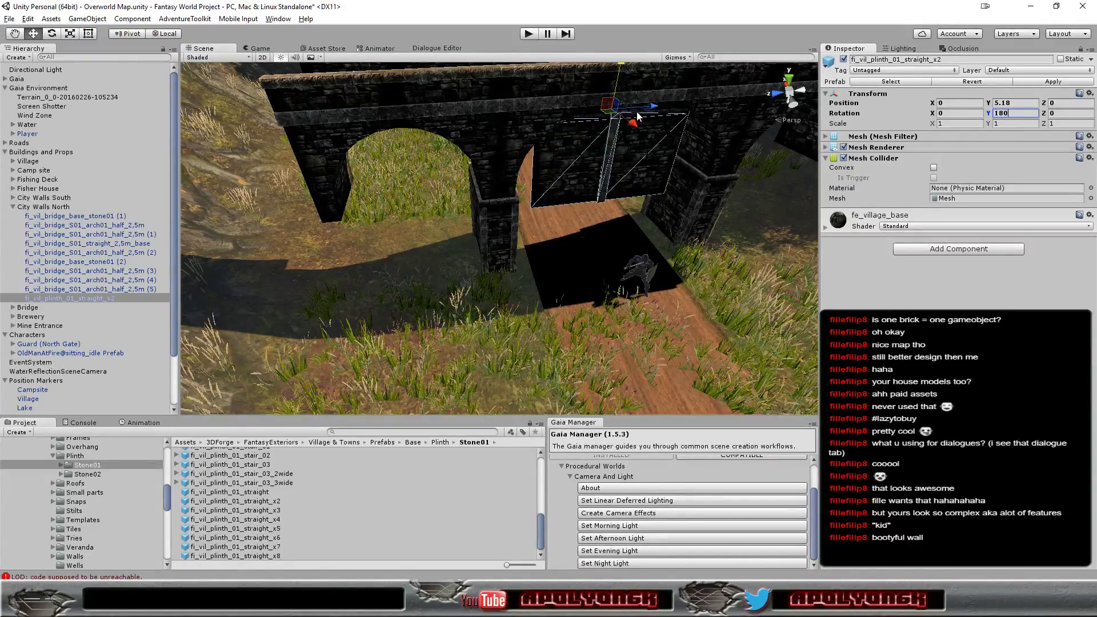
drag(653, 114, 468, 140)
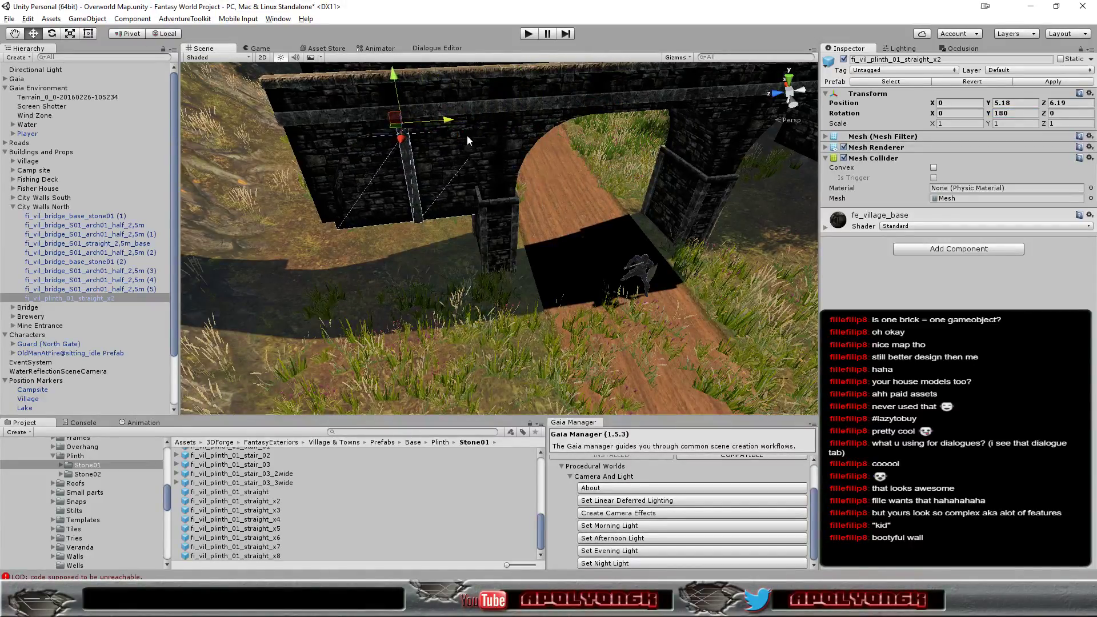
Raise the plinth slightly and slide it along X to about -0.66, against the arch pier
mouse_move(468, 140)
right_down()
mouse_move(470, 221)
mouse_move(693, 234)
mouse_move(706, 171)
right_up()
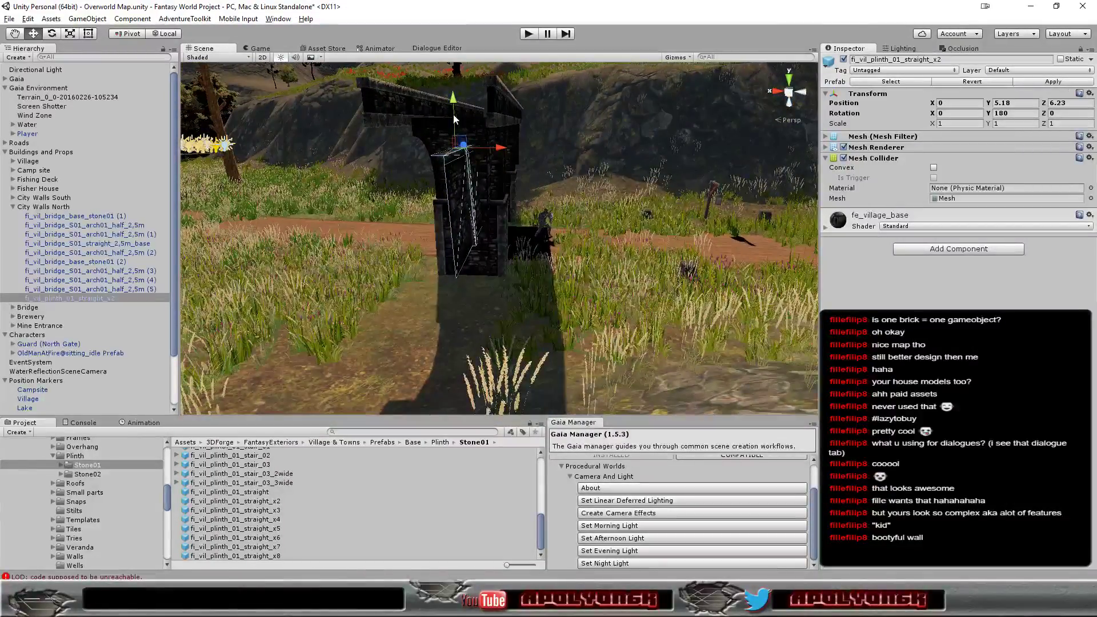
drag(453, 103, 457, 78)
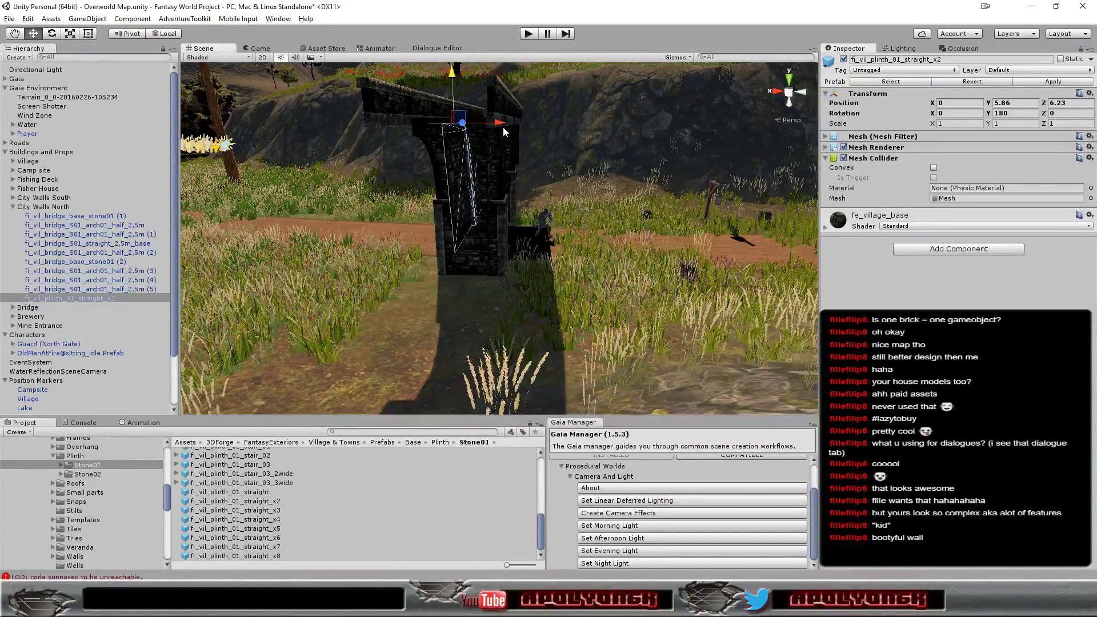
mouse_move(500, 128)
mouse_down()
mouse_move(524, 132)
mouse_move(343, 306)
mouse_move(407, 276)
mouse_up()
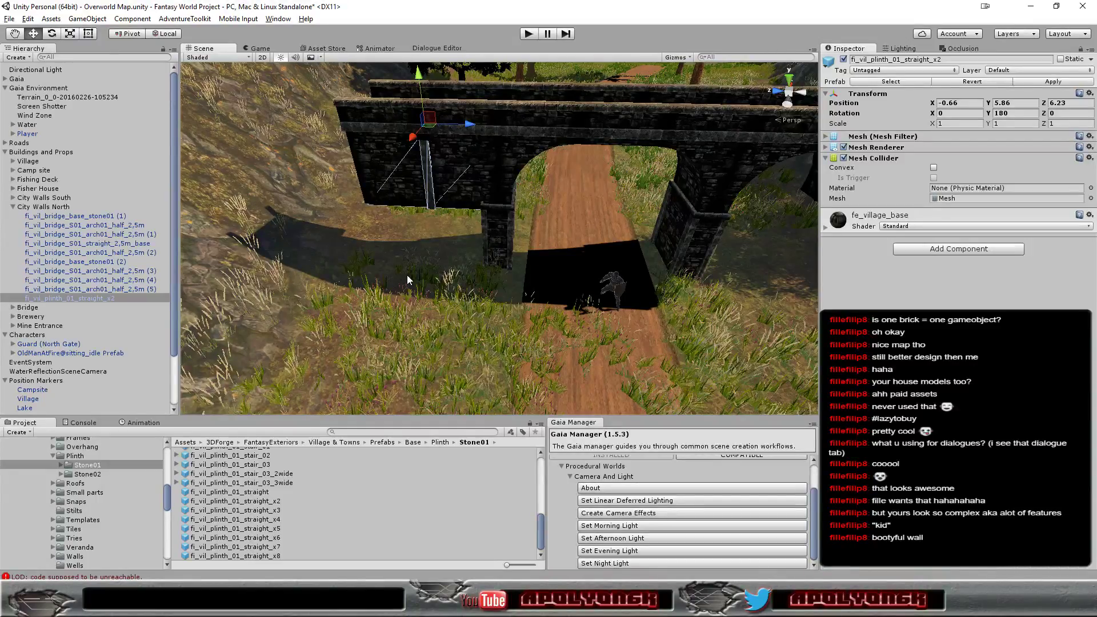
Set the plinth's Position Z to 6.25
click(1058, 103)
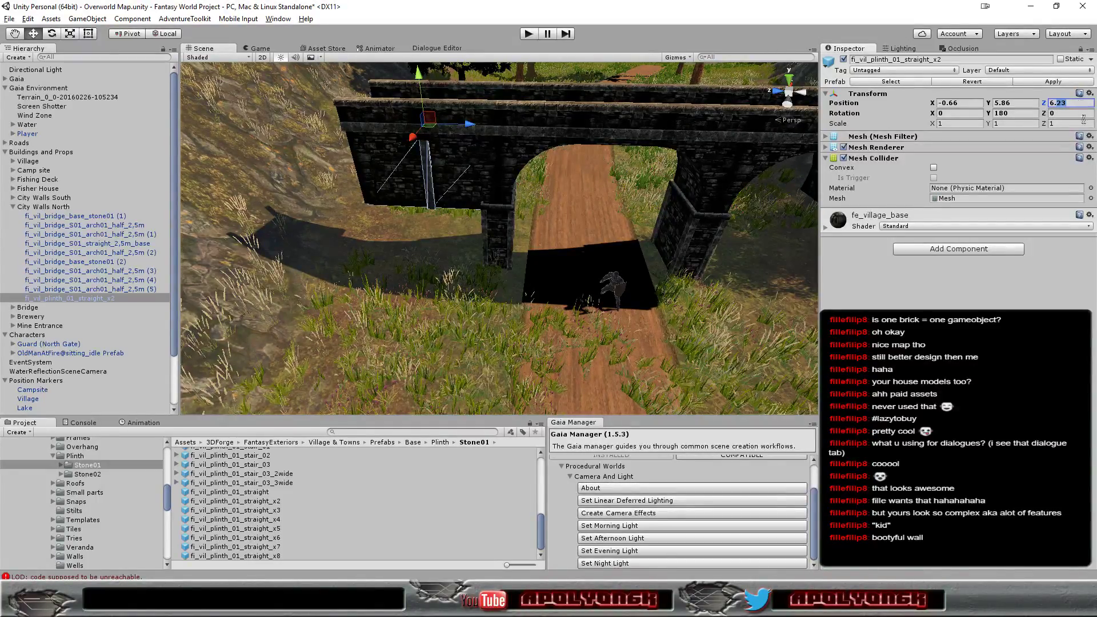
text(6.25)
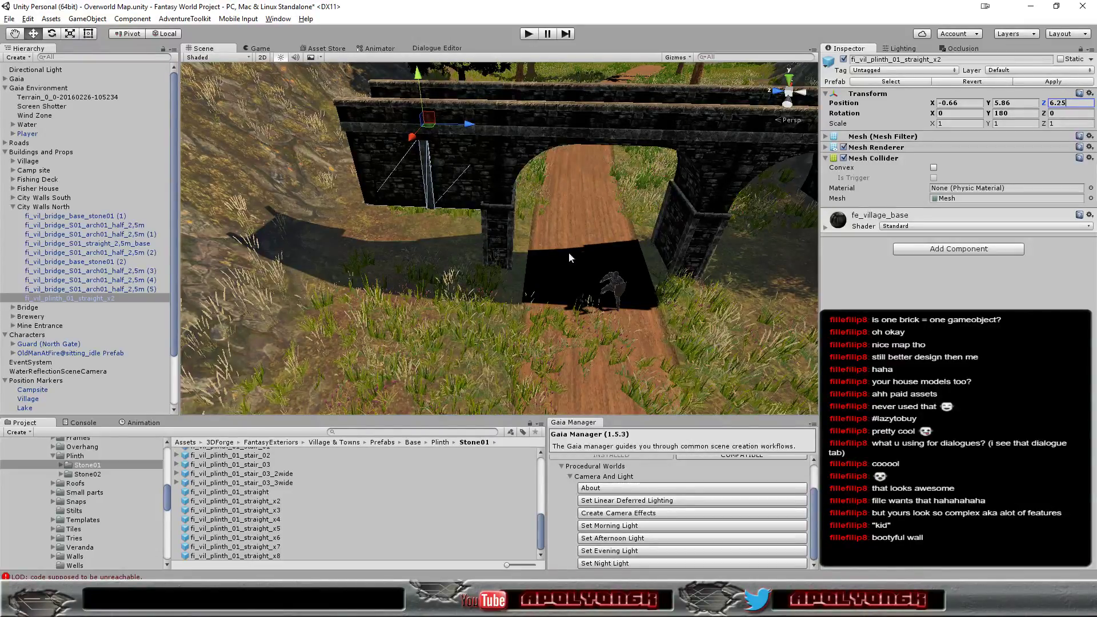
right_drag(568, 252, 606, 254)
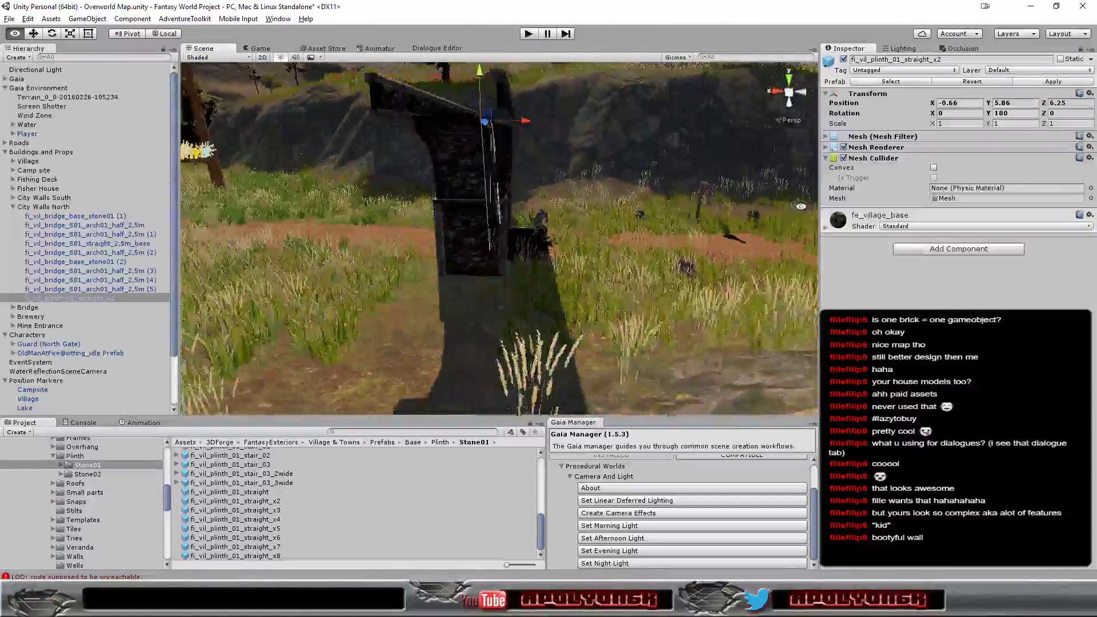
right_drag(801, 206, 569, 250)
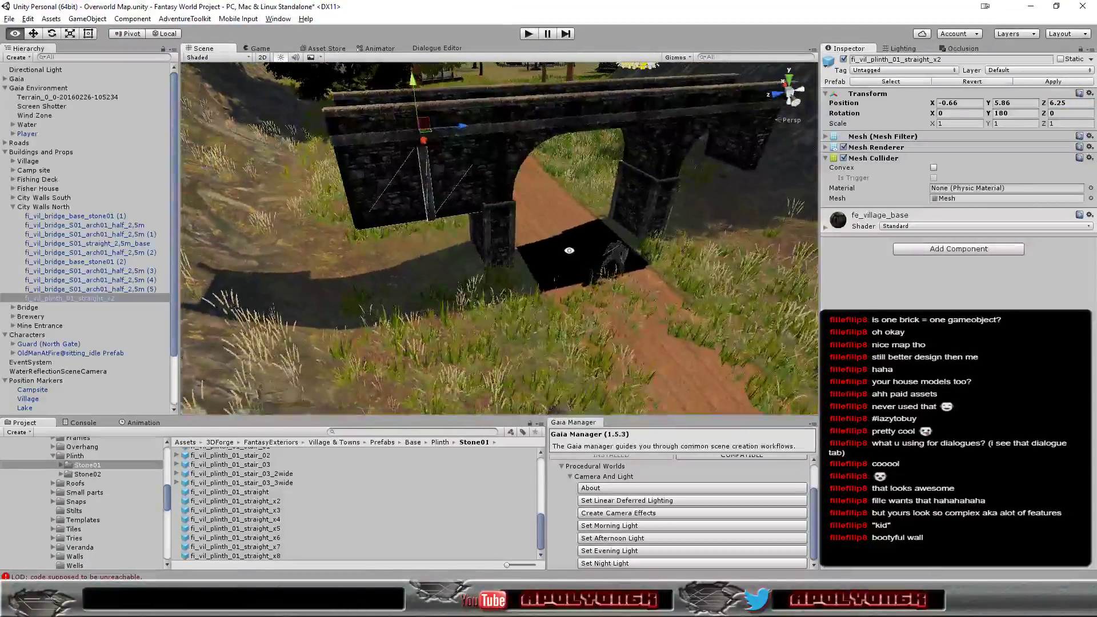
Set the plinth's Position Y to 5.9 and nudge X to about -0.72
click(1013, 103)
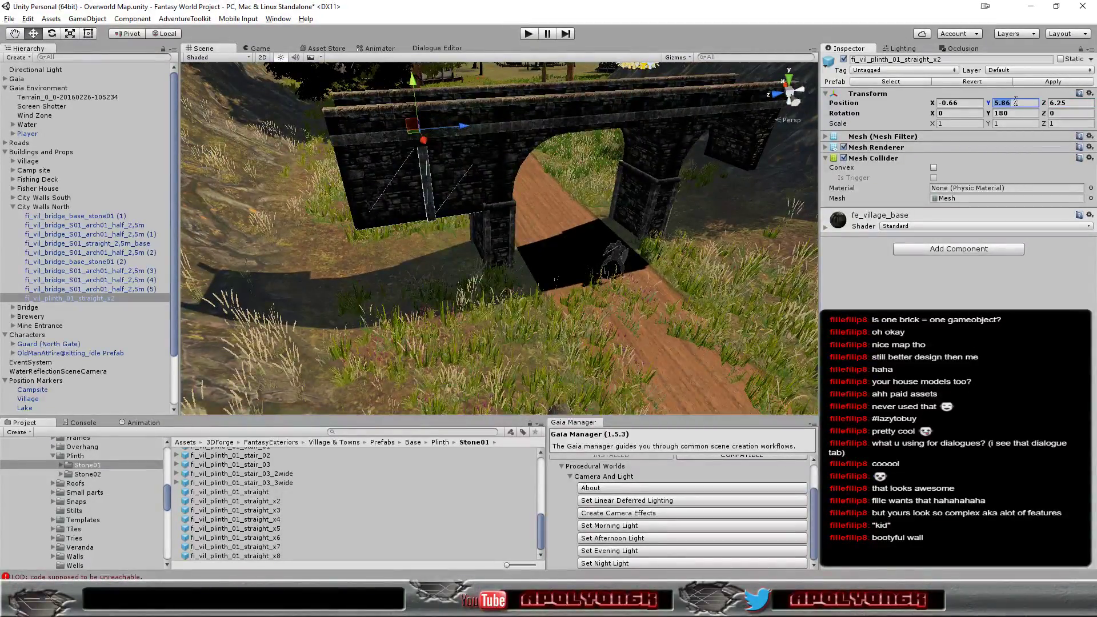
text(6)
mouse_move(504, 219)
right_down()
mouse_move(609, 255)
mouse_move(594, 239)
right_up()
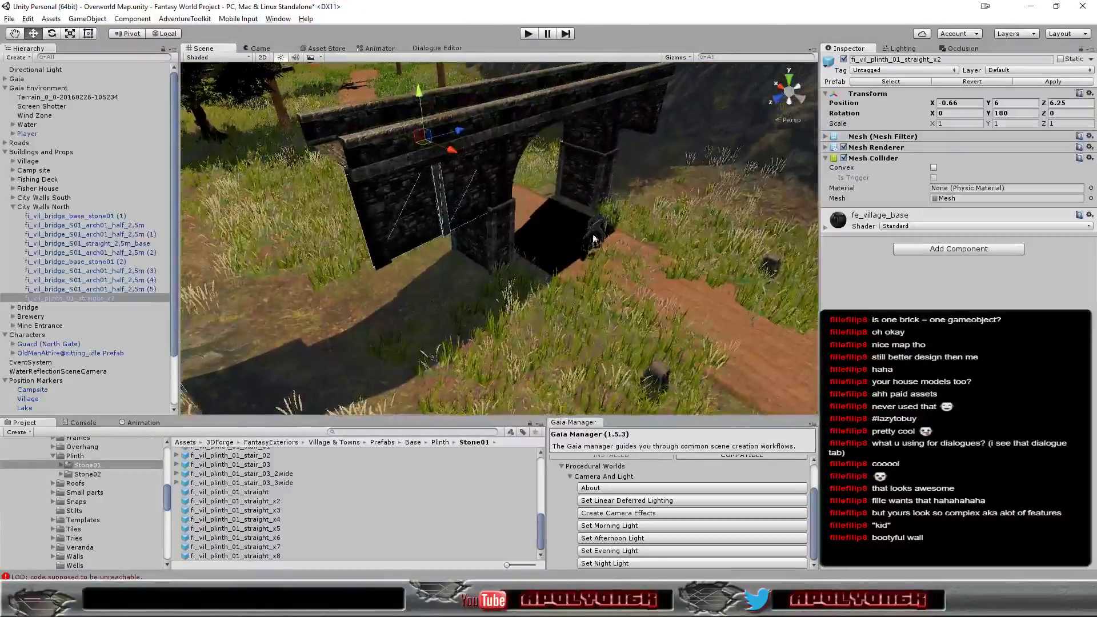
click(1017, 101)
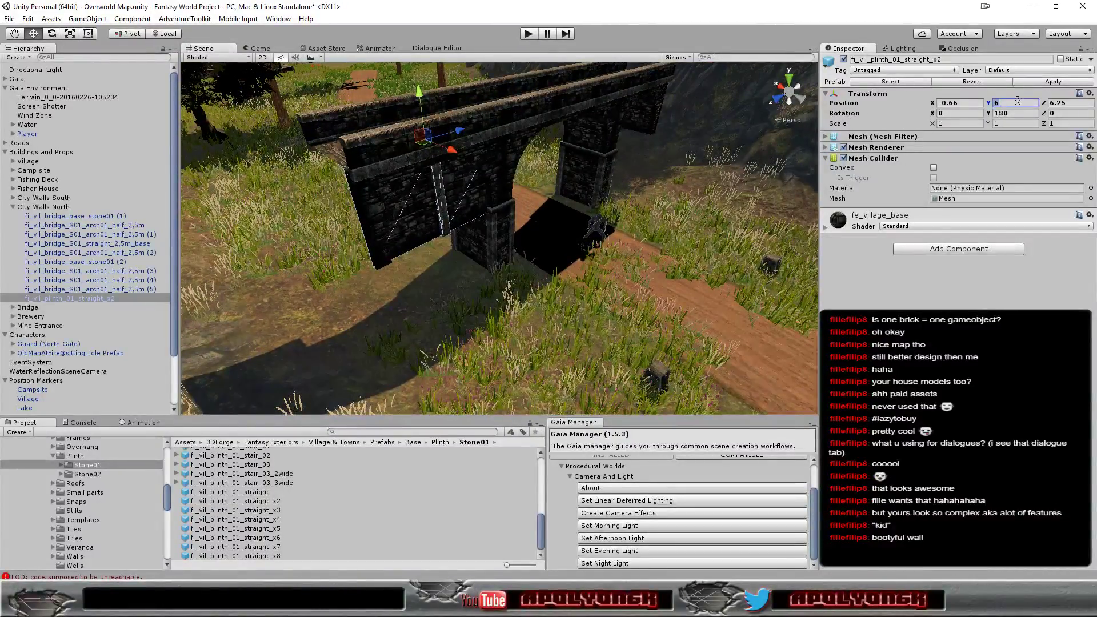
text(5.9)
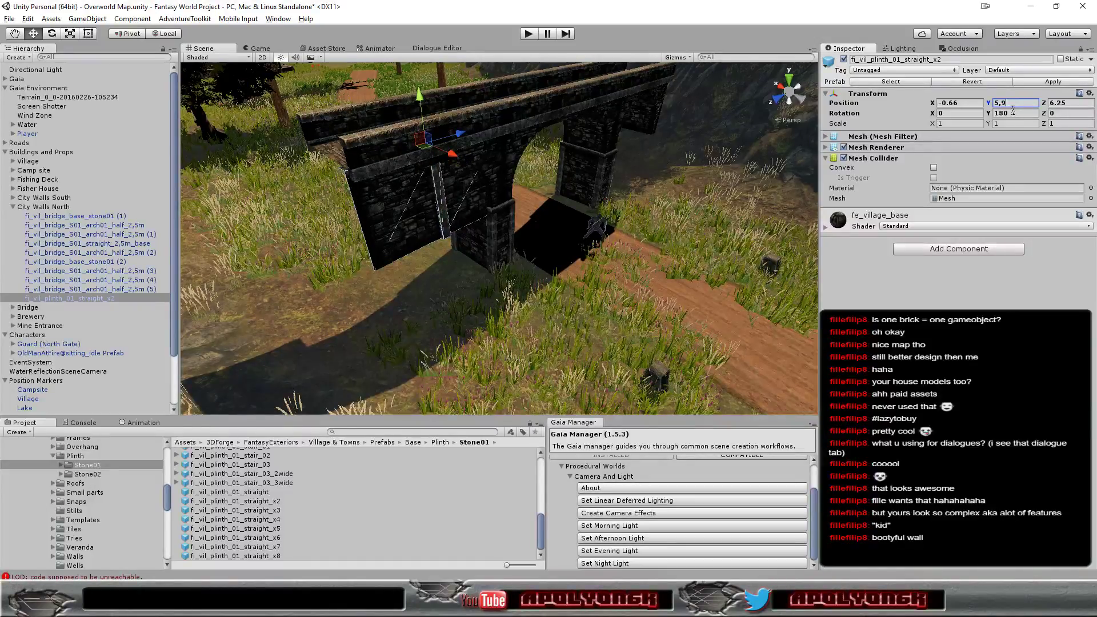
mouse_move(510, 115)
alt+mouse_down()
mouse_move(590, 162)
mouse_move(543, 195)
mouse_move(506, 253)
alt+mouse_up()
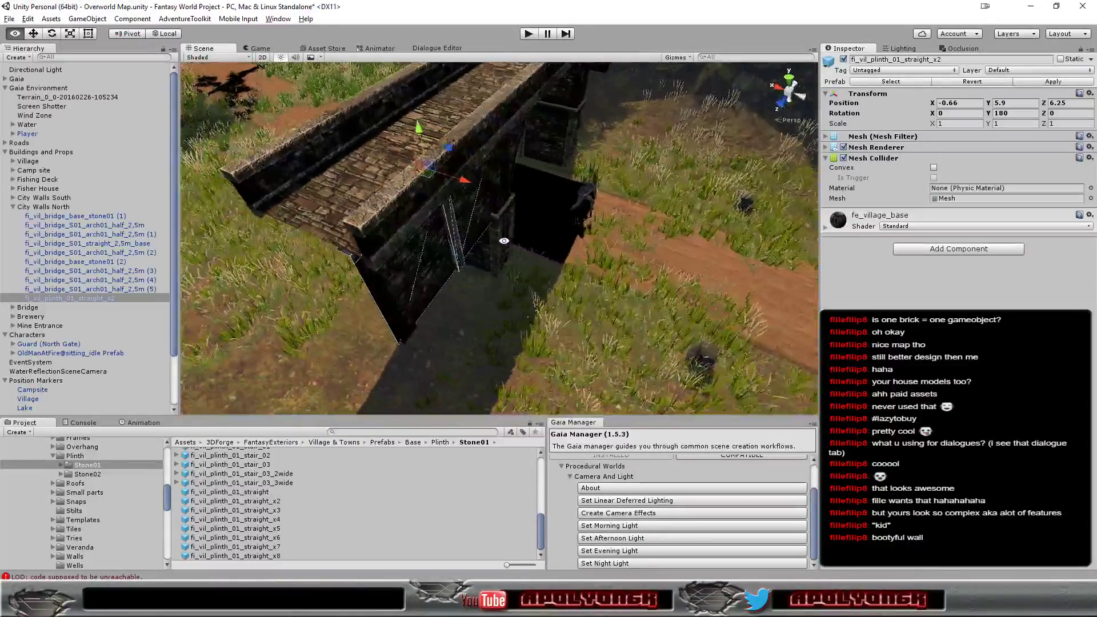
mouse_move(467, 197)
mouse_down()
mouse_move(527, 148)
mouse_move(560, 152)
mouse_move(384, 90)
mouse_move(459, 133)
mouse_up()
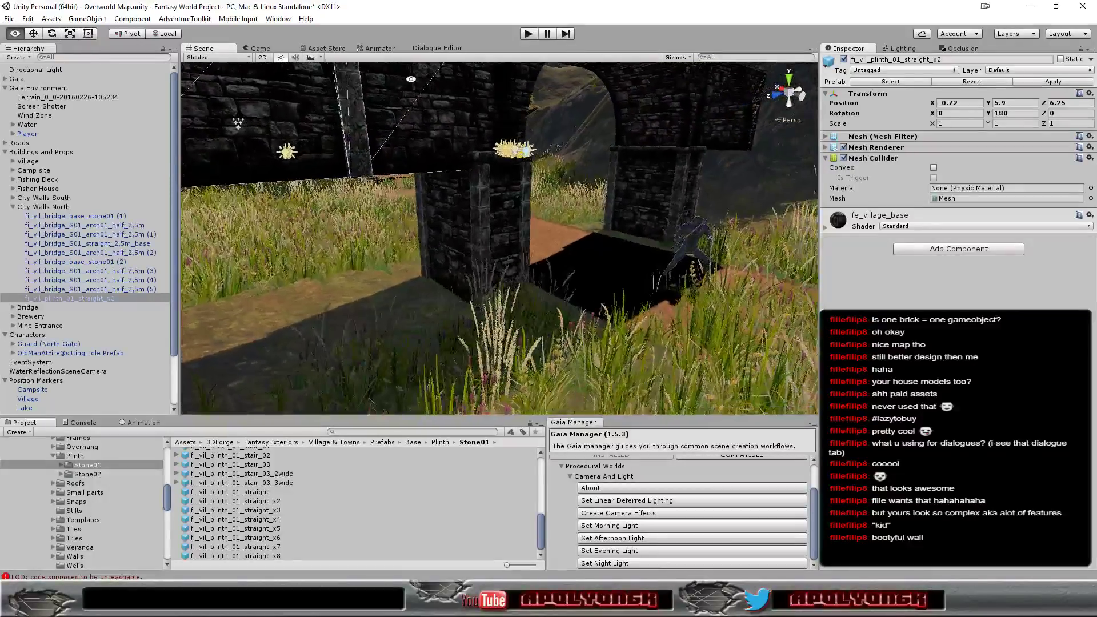
key(f)
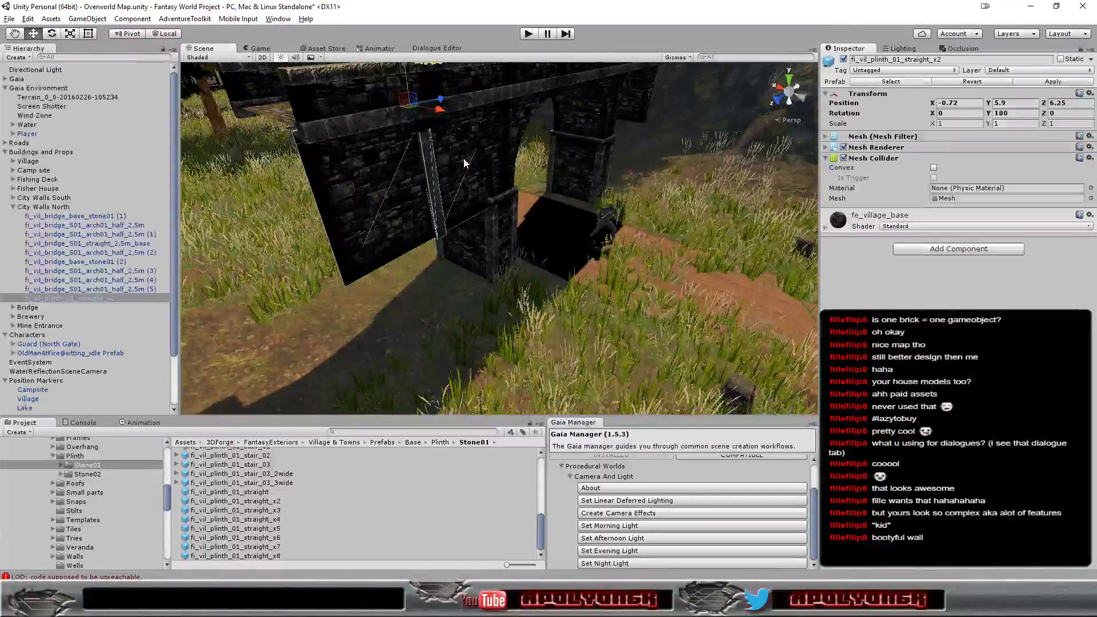
mouse_move(464, 158)
alt+mouse_down()
mouse_move(619, 158)
mouse_move(369, 150)
mouse_move(401, 159)
alt+mouse_up()
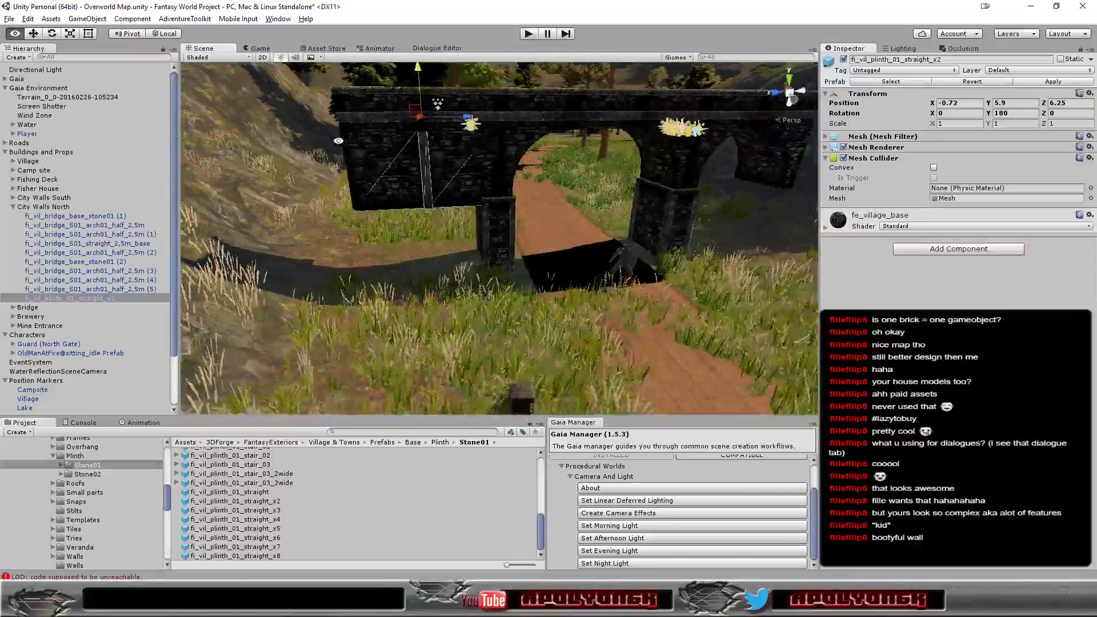
Duplicate the plinth and move the copy below it, to about -0.82, 3.168, 6.25
key(ctrl+d)
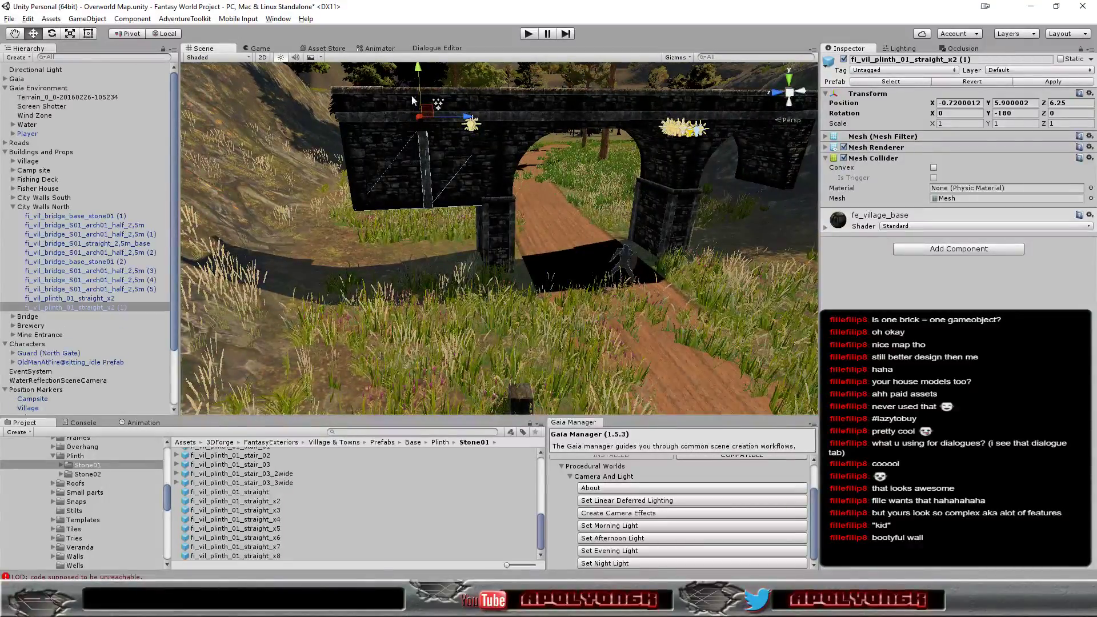
drag(421, 67, 425, 166)
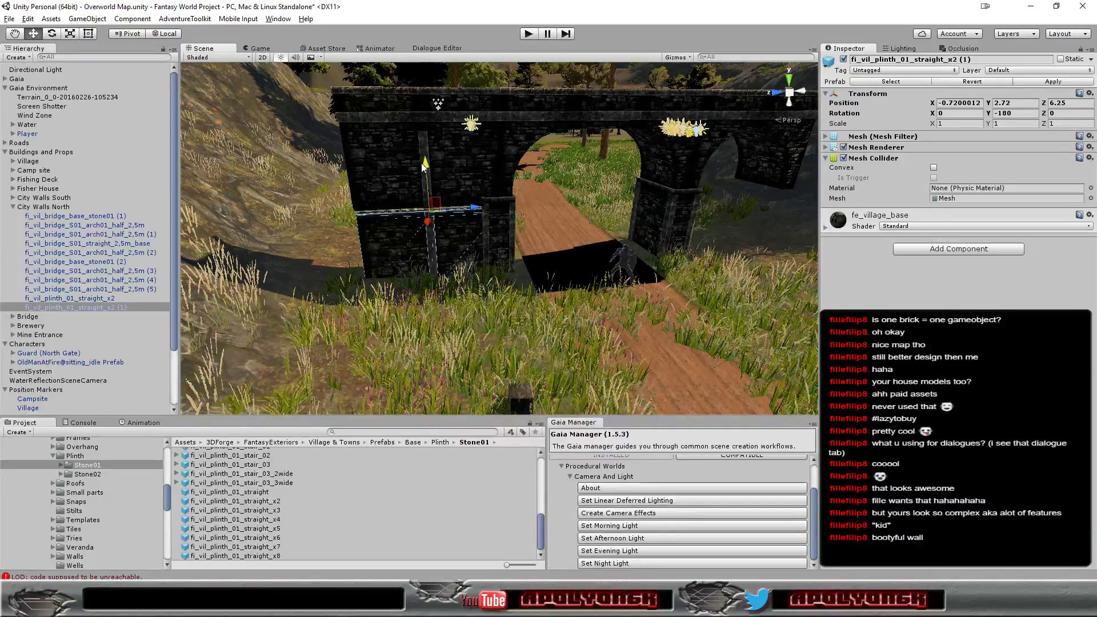
alt+drag(460, 274, 577, 277)
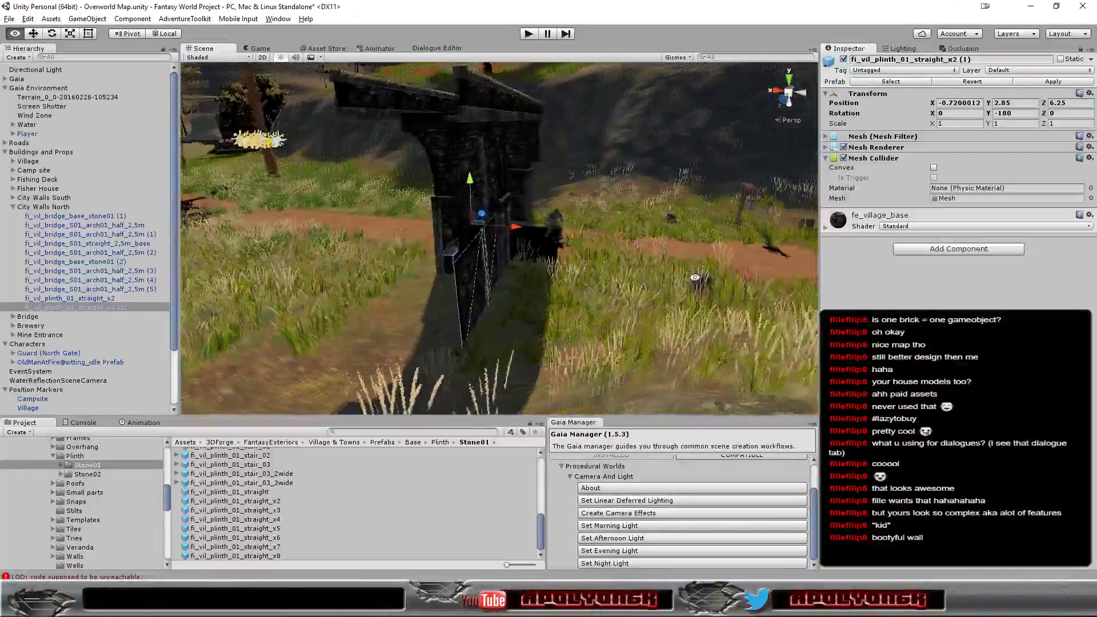
scroll(573, 279, up, 2)
scroll(568, 282, up, 2)
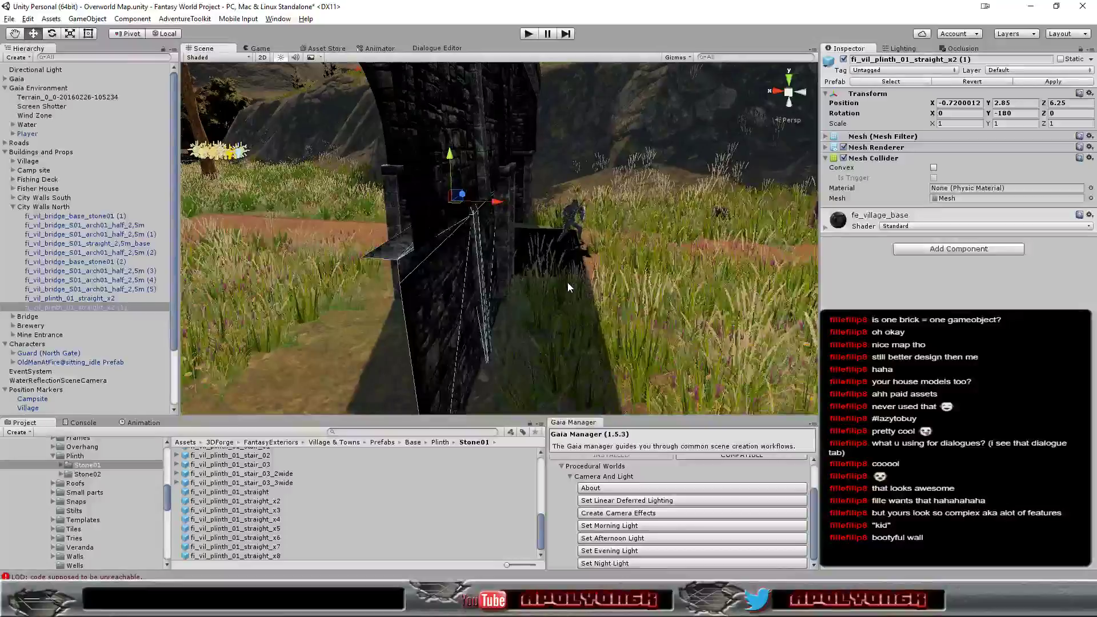
drag(498, 201, 513, 206)
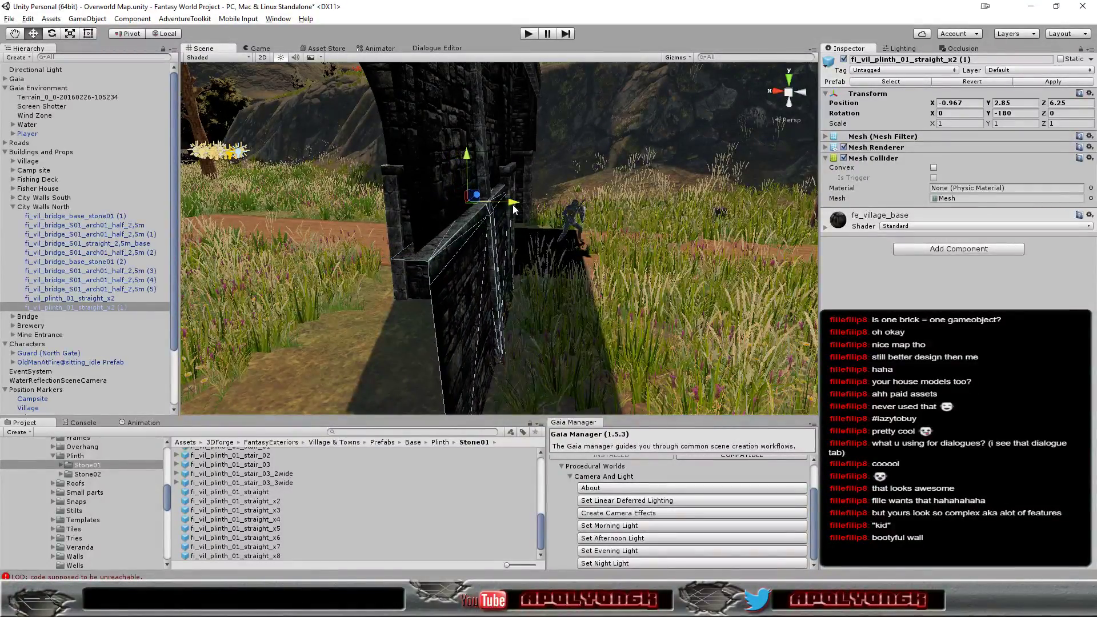
mouse_move(522, 212)
alt+mouse_down()
mouse_move(531, 194)
mouse_move(279, 197)
mouse_move(481, 287)
mouse_move(544, 272)
mouse_move(337, 195)
alt+mouse_up()
mouse_move(467, 182)
right_down()
mouse_move(493, 203)
mouse_move(606, 190)
mouse_move(559, 199)
right_up()
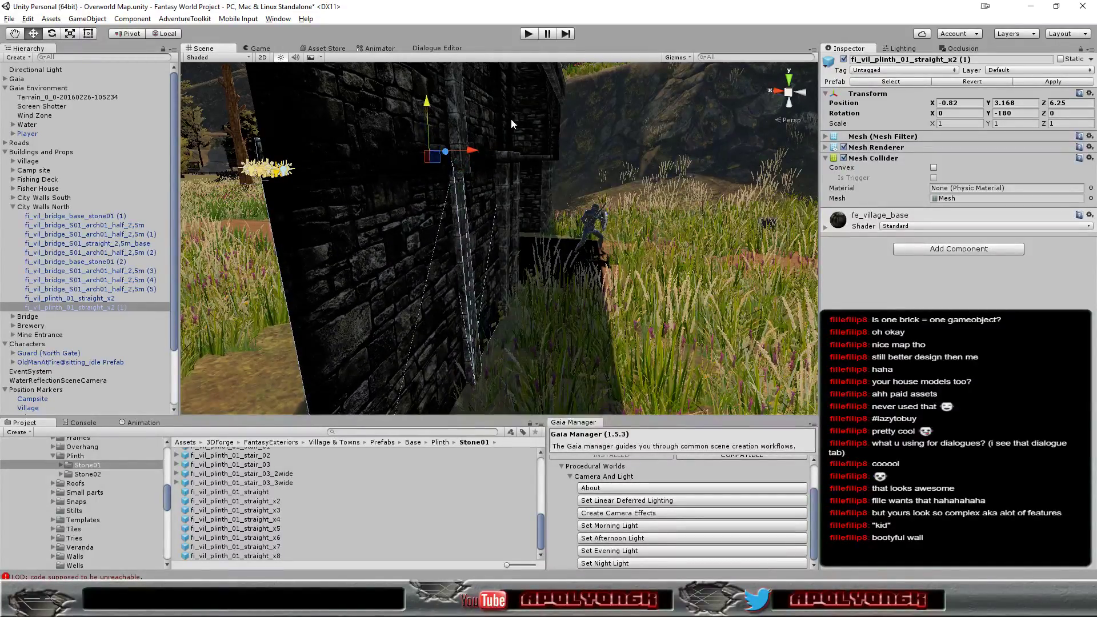
Shift the upper plinth along X, then select the lower copy and inspect it at the wall corner
right_drag(512, 122, 496, 250)
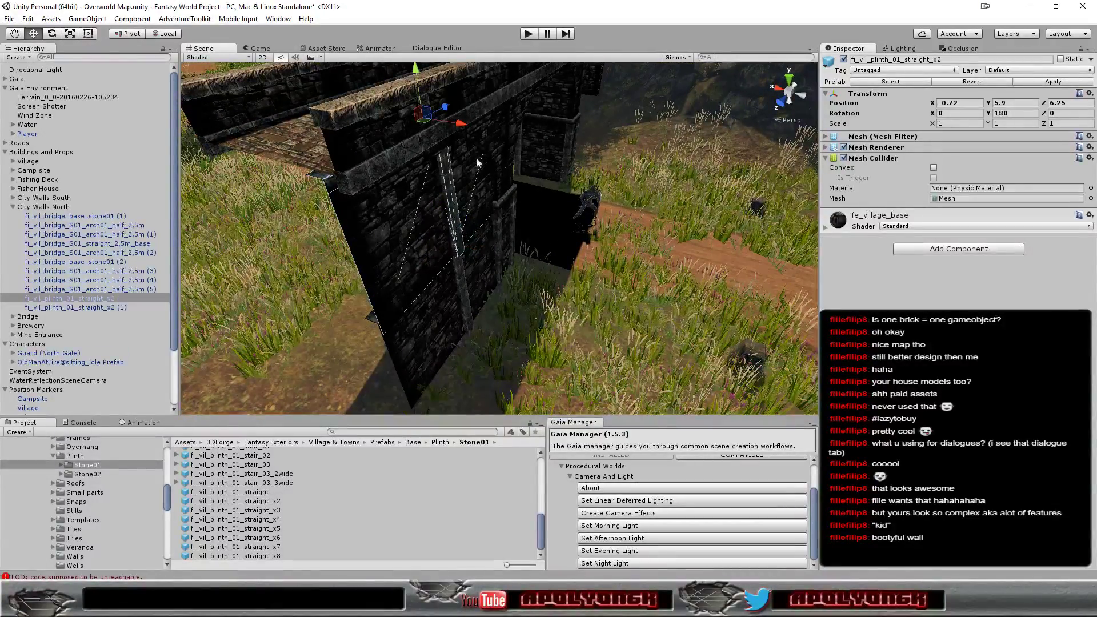
drag(457, 128, 437, 125)
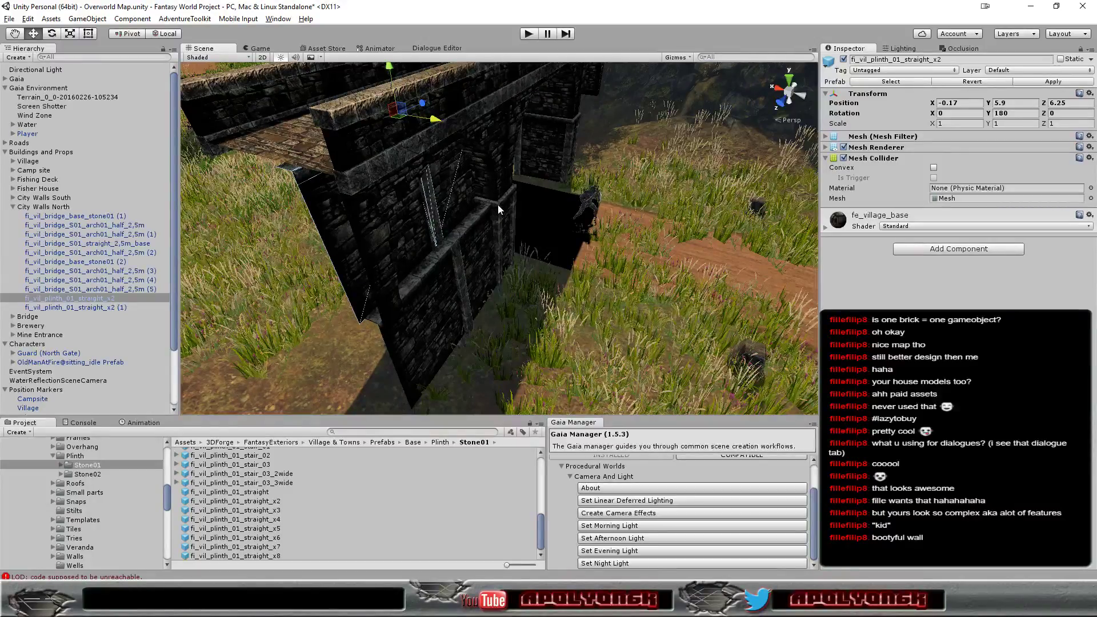
scroll(497, 207, up, 5)
right_drag(489, 203, 369, 170)
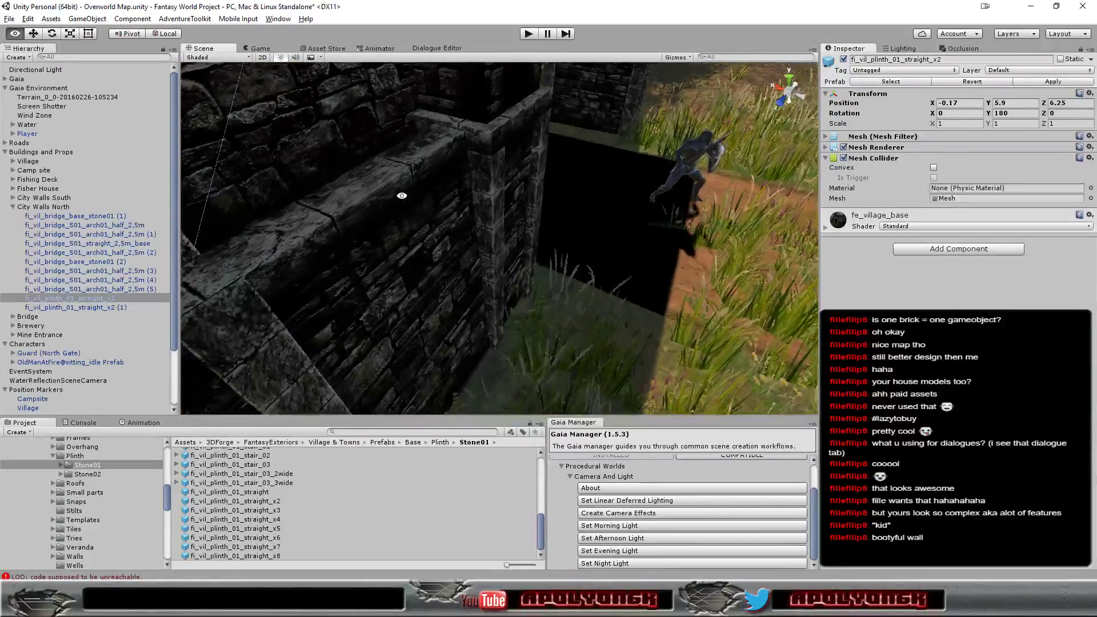
click(371, 176)
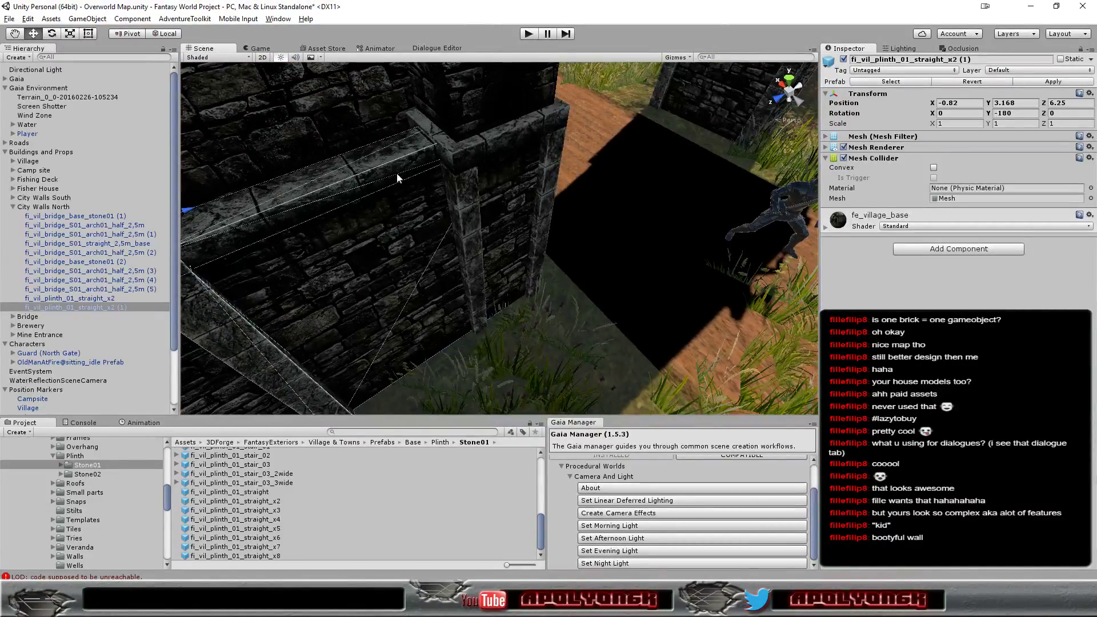
scroll(417, 207, down, 3)
scroll(394, 207, down, 3)
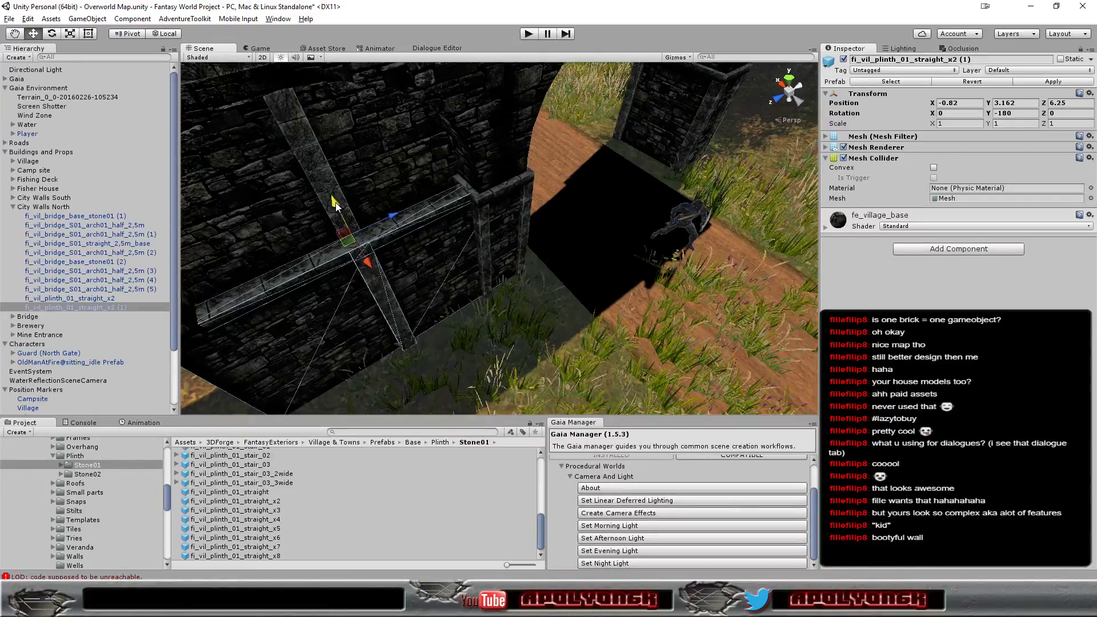
mouse_move(334, 202)
right_down()
mouse_move(491, 267)
mouse_move(538, 133)
right_up()
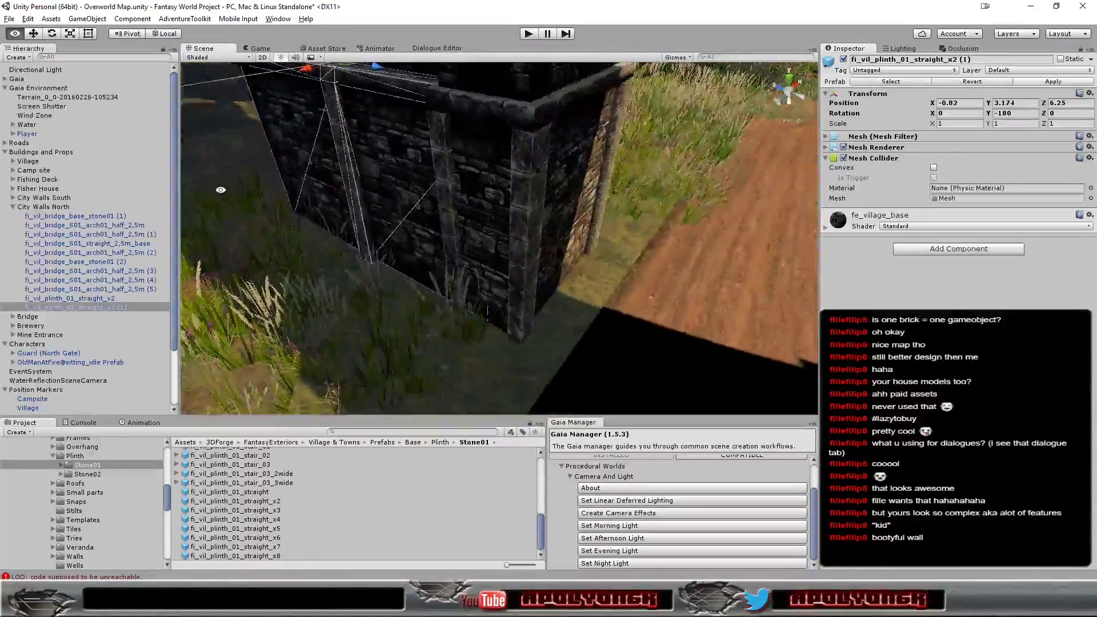
mouse_move(335, 102)
right_down()
mouse_move(507, 230)
mouse_move(539, 311)
mouse_move(600, 295)
right_up()
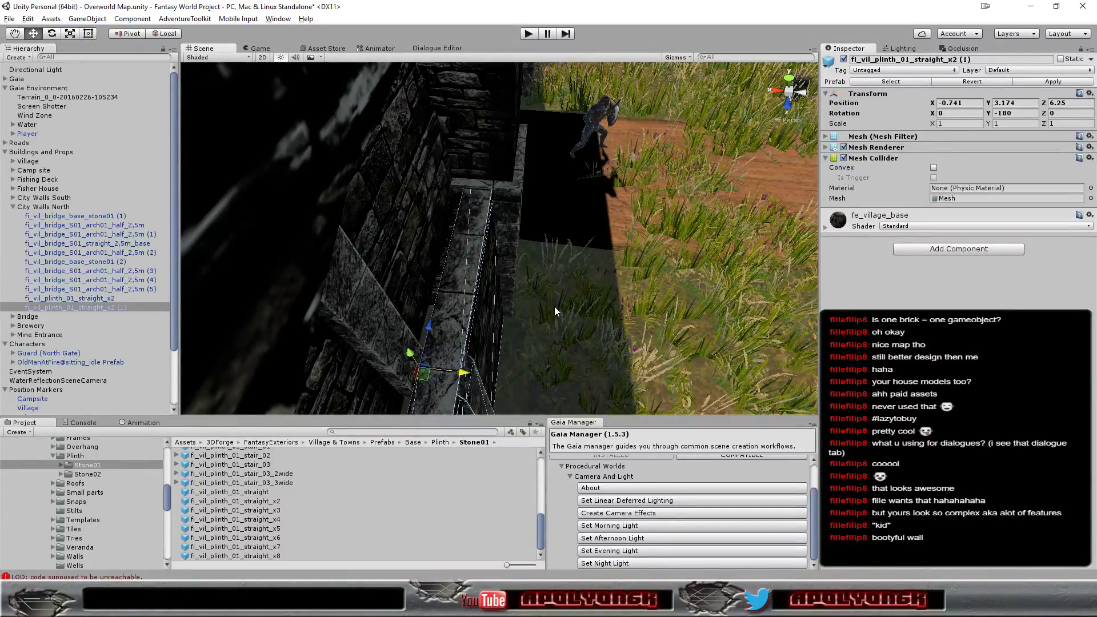
mouse_move(554, 311)
right_down()
mouse_move(337, 268)
mouse_move(404, 239)
mouse_move(510, 92)
mouse_move(523, 228)
mouse_move(467, 233)
right_up()
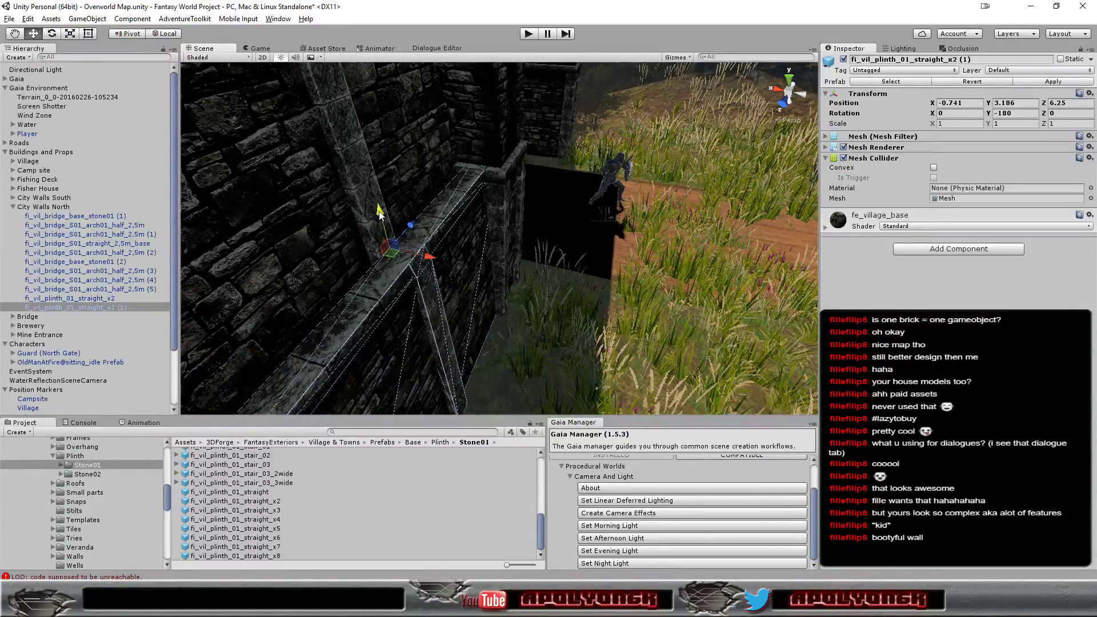
mouse_move(546, 193)
right_down()
mouse_move(407, 218)
mouse_move(250, 133)
right_up()
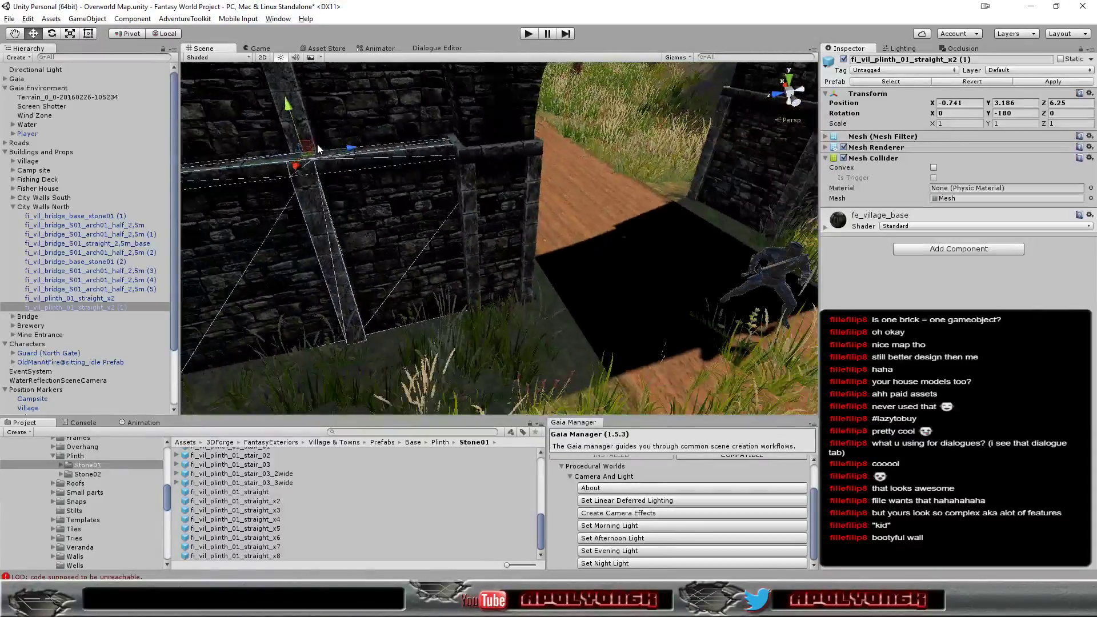
mouse_move(250, 133)
right_down()
mouse_move(317, 146)
mouse_move(511, 124)
mouse_move(288, 155)
mouse_move(457, 213)
right_up()
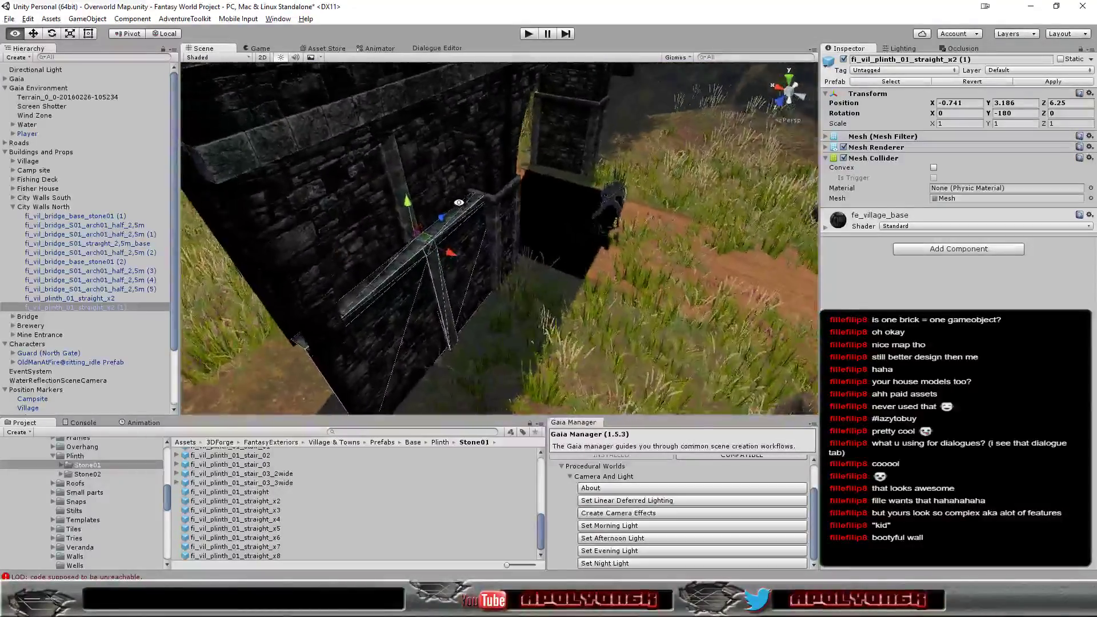
Reselect the upper plinth and slide it along X to about -0.496 beside the arch
click(381, 206)
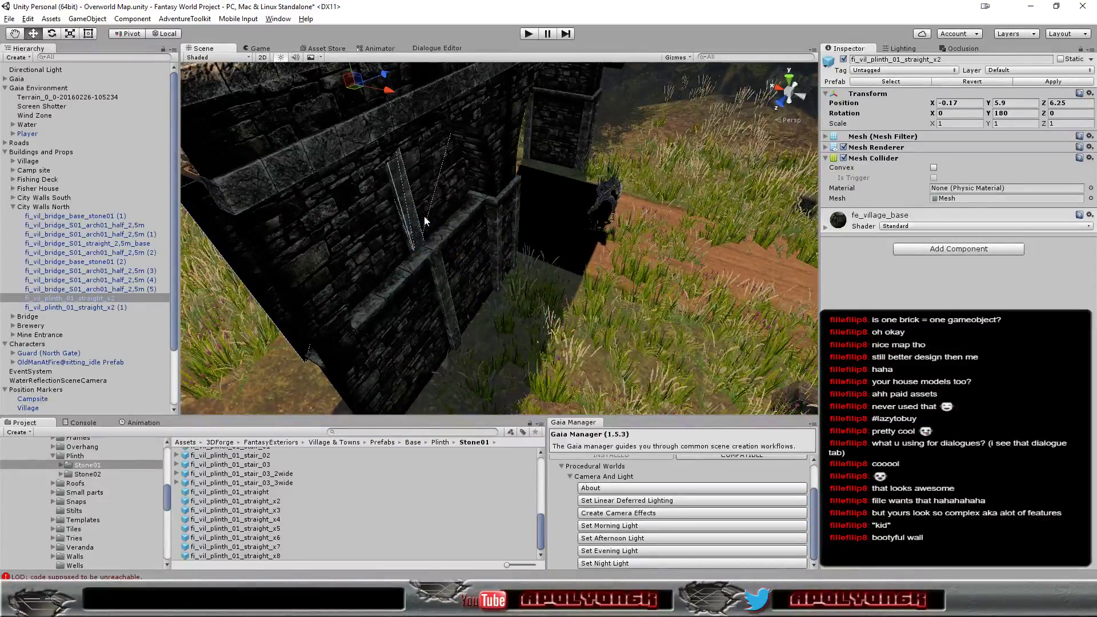
right_drag(439, 172, 457, 180)
scroll(457, 184, up, 2)
scroll(444, 188, up, 2)
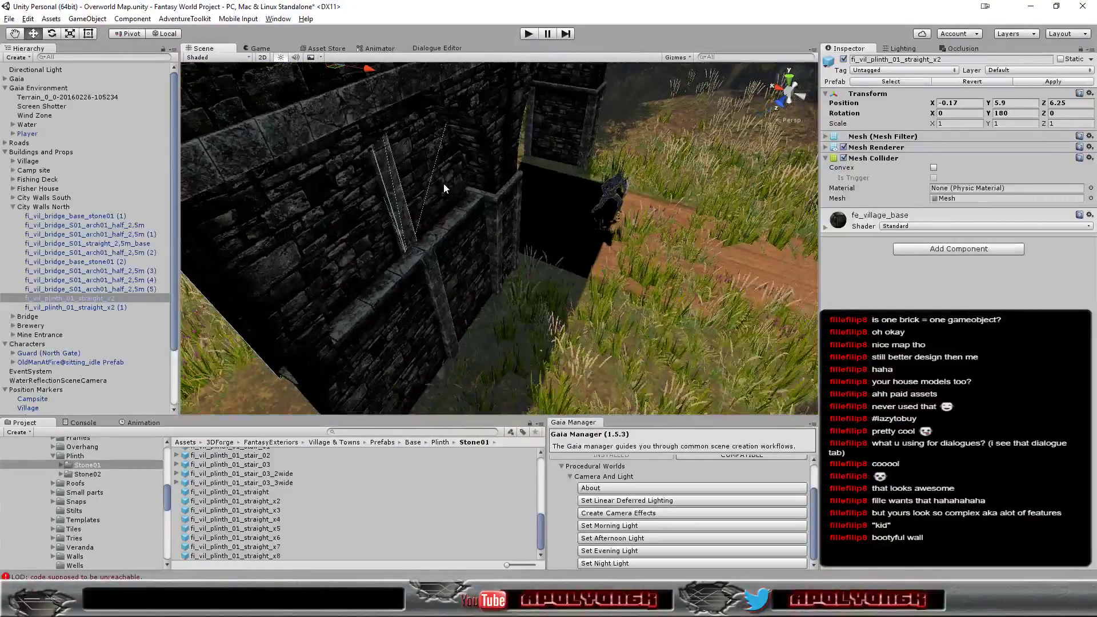
drag(368, 78, 386, 82)
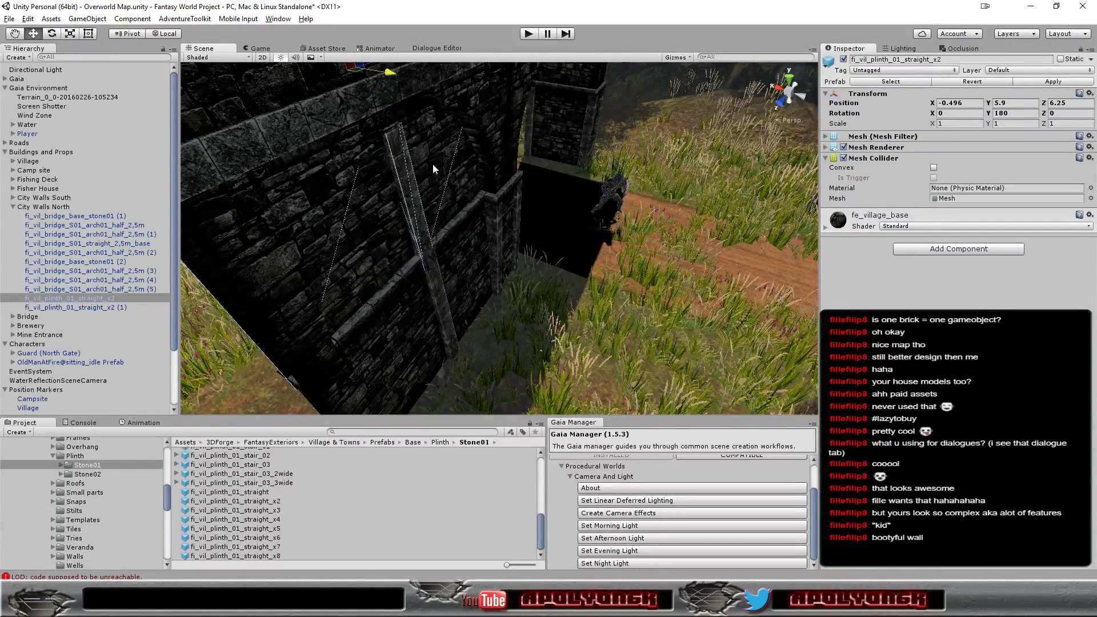
scroll(433, 164, up, 2)
scroll(445, 180, up, 2)
alt+drag(420, 202, 458, 173)
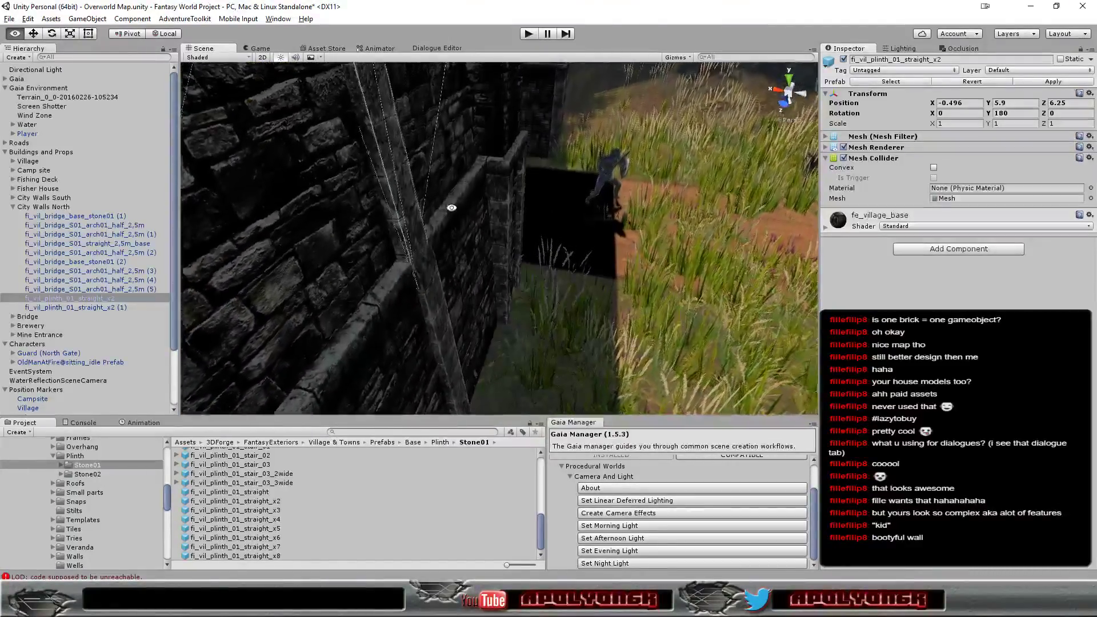
mouse_move(459, 172)
alt+mouse_down()
mouse_move(489, 190)
mouse_move(526, 172)
mouse_move(593, 183)
mouse_move(309, 190)
mouse_move(478, 96)
mouse_move(624, 99)
alt+mouse_up()
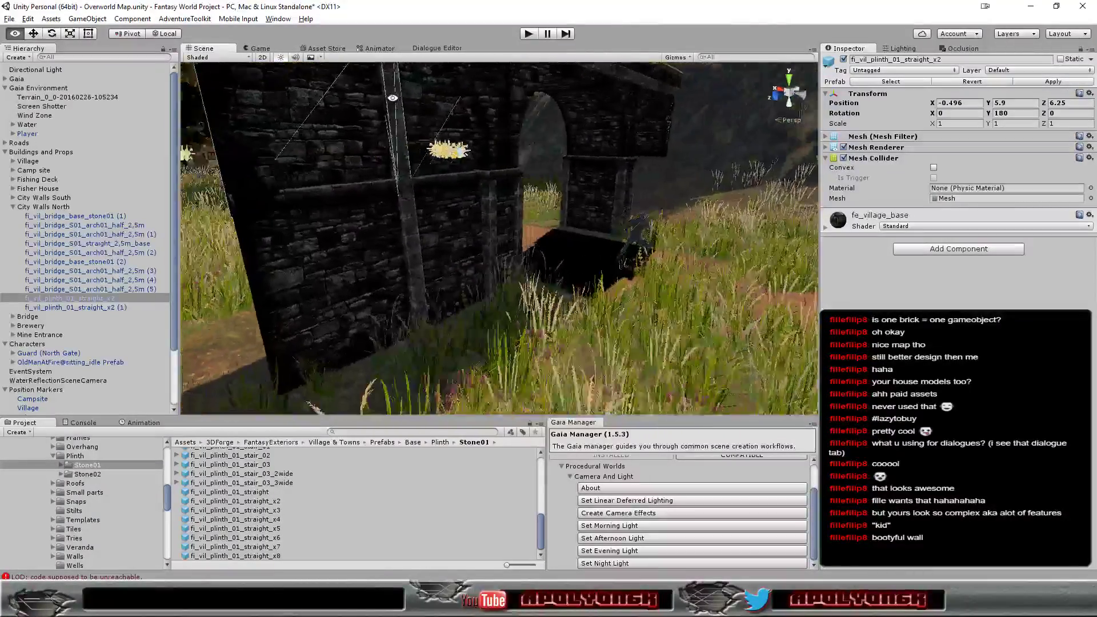
Orbit and zoom around the bridge to review the archway and the upper plinth at Y 5.99
alt+drag(625, 98, 345, 137)
mouse_move(459, 127)
alt+mouse_down()
mouse_move(487, 154)
mouse_move(869, 186)
mouse_move(107, 154)
mouse_move(1004, 198)
mouse_move(444, 178)
mouse_move(521, 194)
alt+mouse_up()
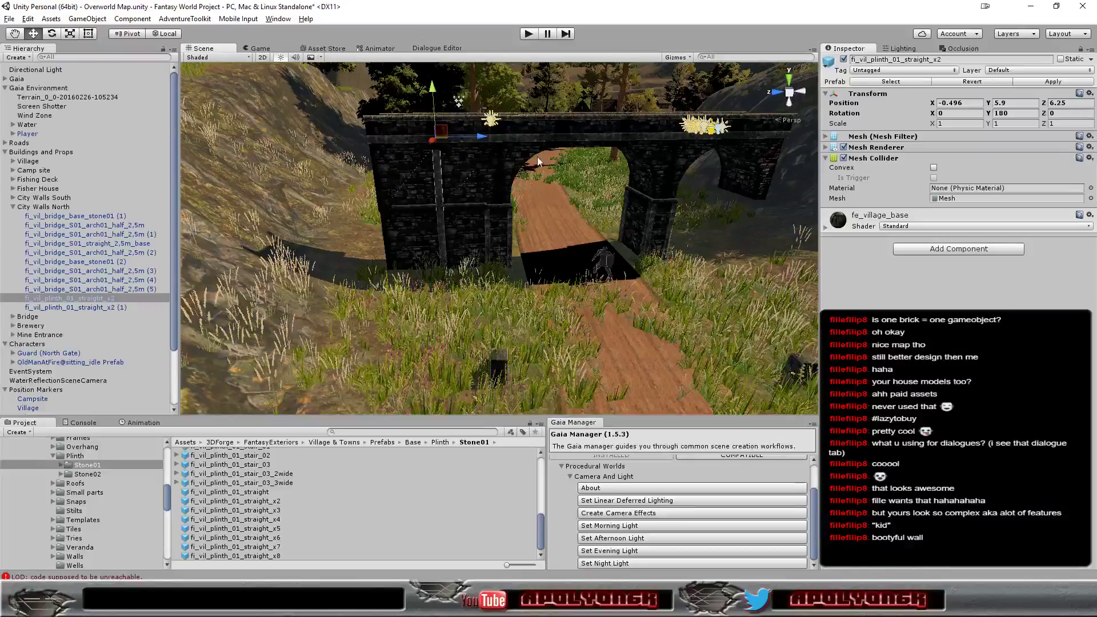
mouse_move(553, 287)
right_down()
mouse_move(447, 308)
mouse_move(551, 331)
mouse_move(529, 342)
right_up()
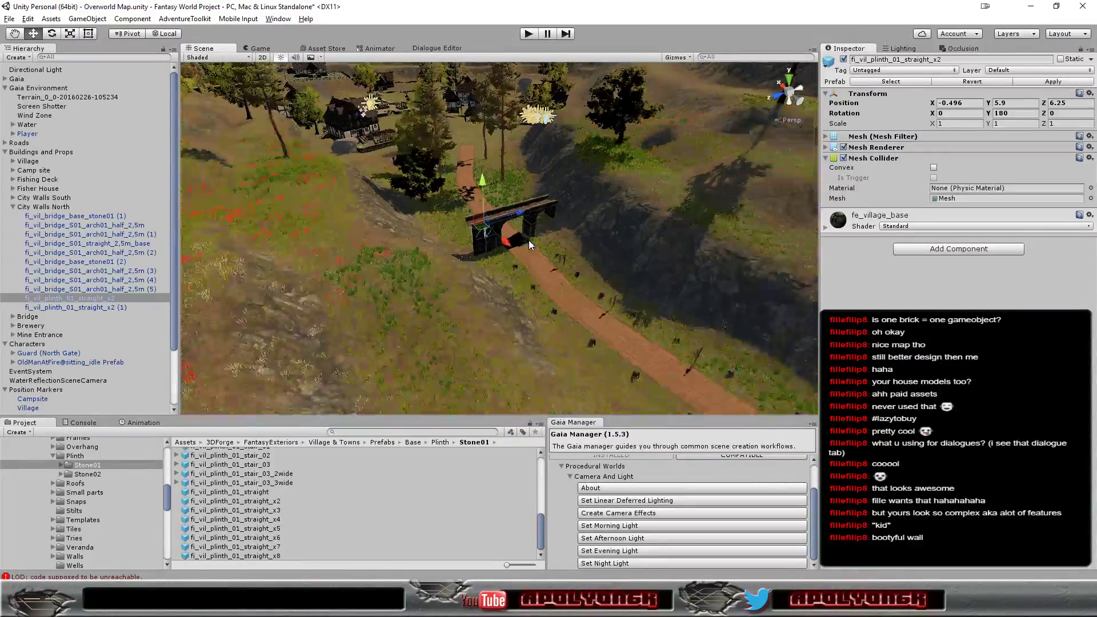
scroll(526, 248, up, 5)
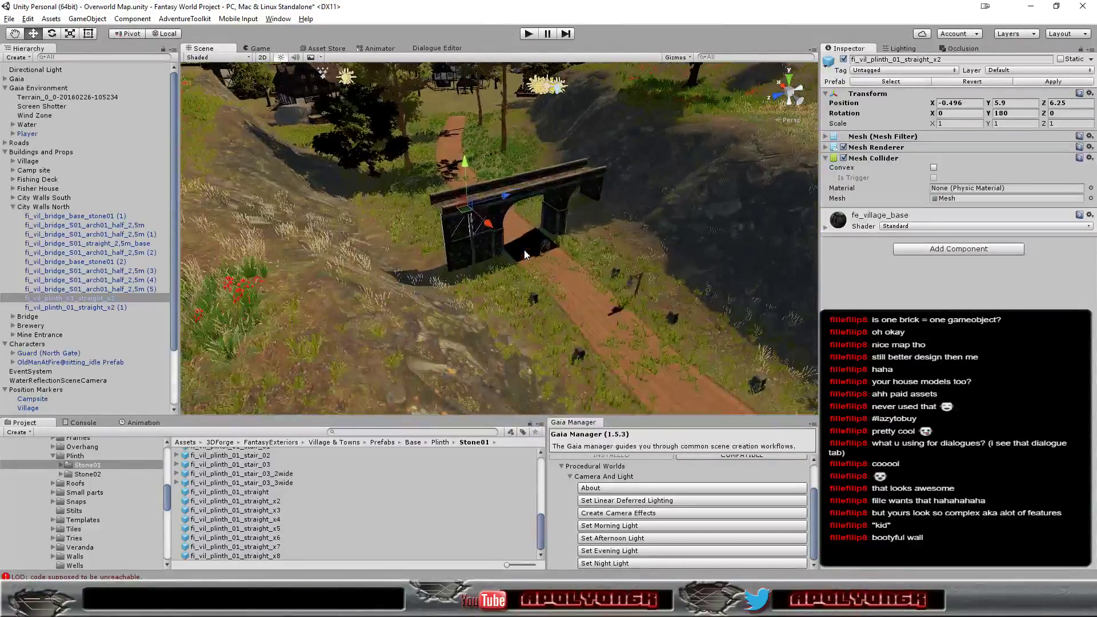
mouse_move(523, 249)
right_down()
mouse_move(561, 253)
mouse_move(582, 240)
right_up()
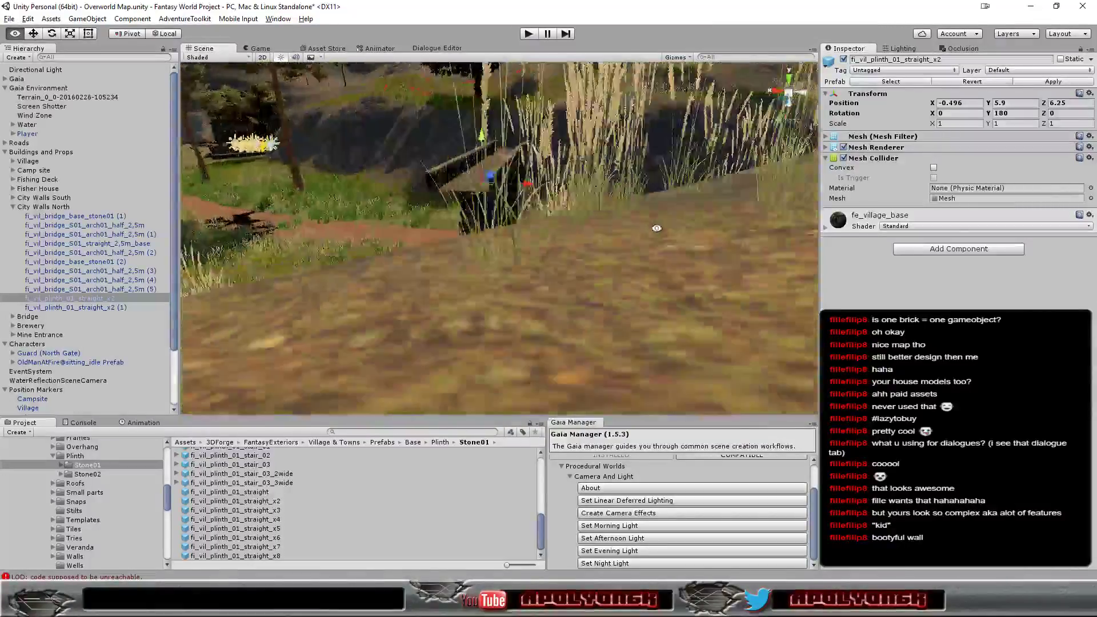
scroll(578, 238, up, 5)
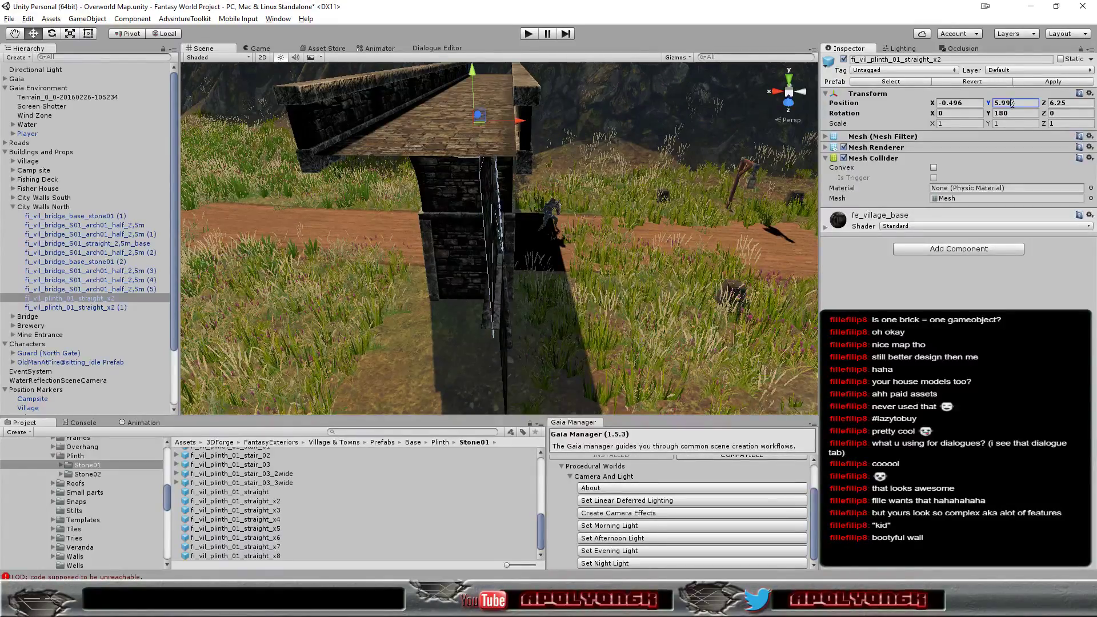
Select and frame fi_vil_plinth_01_straight_x2 (1), orbiting to check it beneath the upper panel
scroll(618, 305, up, 3)
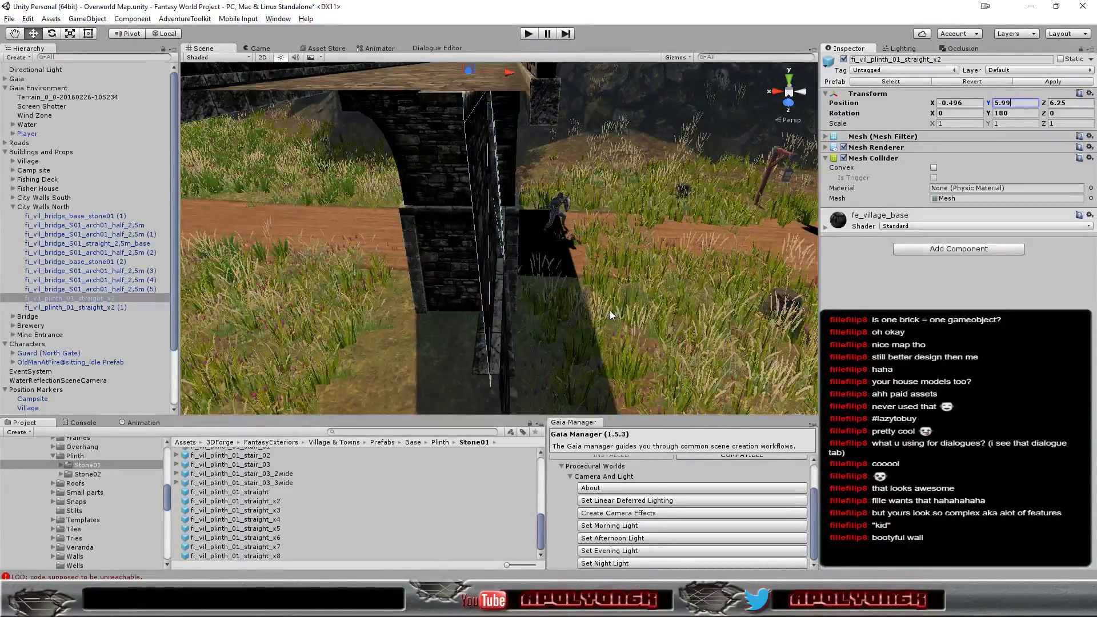
mouse_move(622, 300)
alt+mouse_down()
mouse_move(607, 277)
mouse_move(447, 263)
mouse_move(591, 251)
alt+mouse_up()
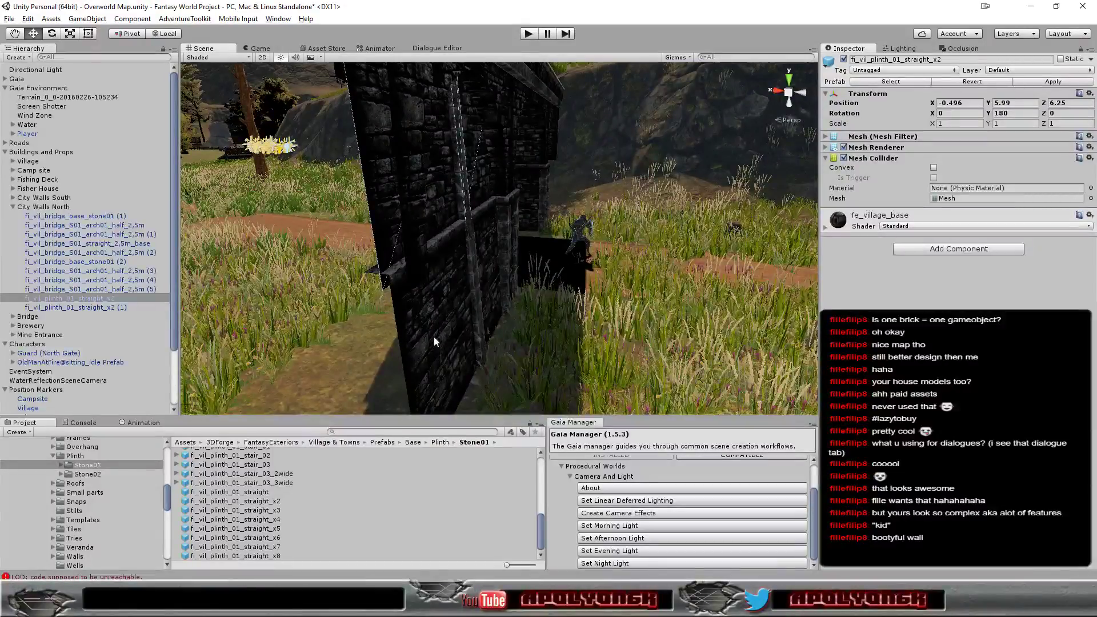
click(433, 337)
key(f)
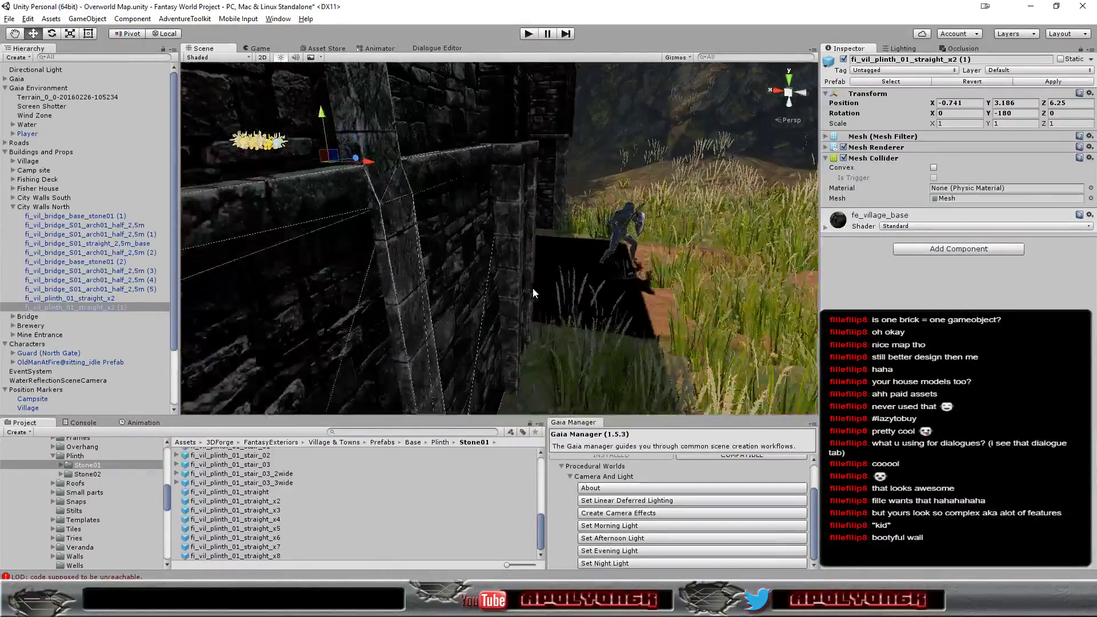
mouse_move(532, 293)
alt+mouse_down()
mouse_move(380, 268)
mouse_move(277, 291)
mouse_move(389, 220)
mouse_move(518, 218)
mouse_move(540, 226)
mouse_move(229, 263)
mouse_move(466, 182)
mouse_move(490, 248)
mouse_move(644, 247)
mouse_move(477, 254)
mouse_move(474, 291)
alt+mouse_up()
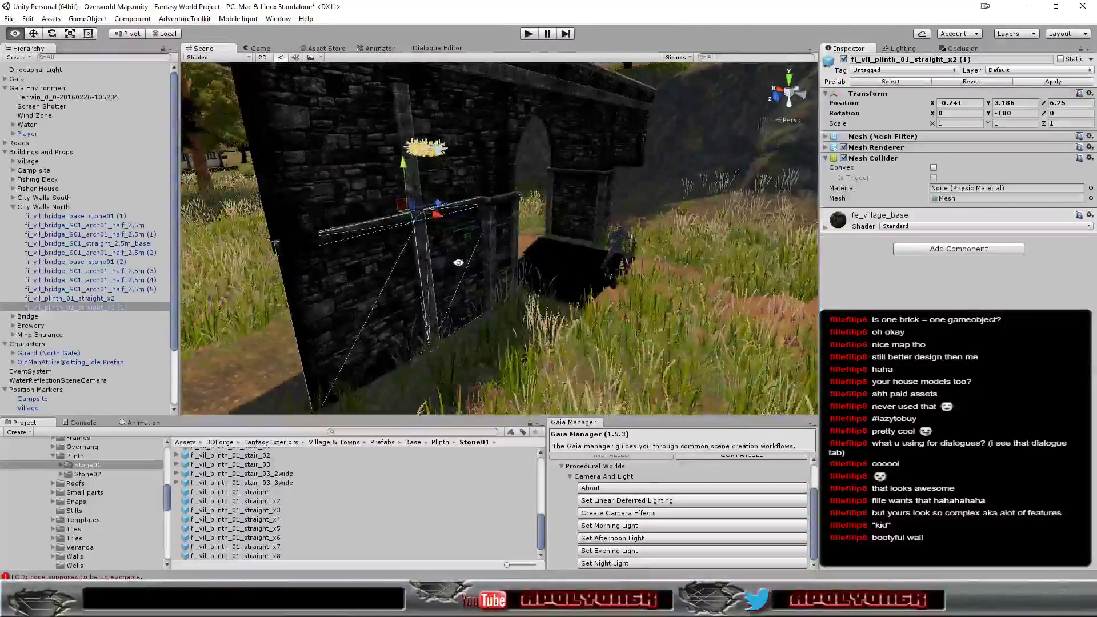
alt+drag(478, 213, 521, 176)
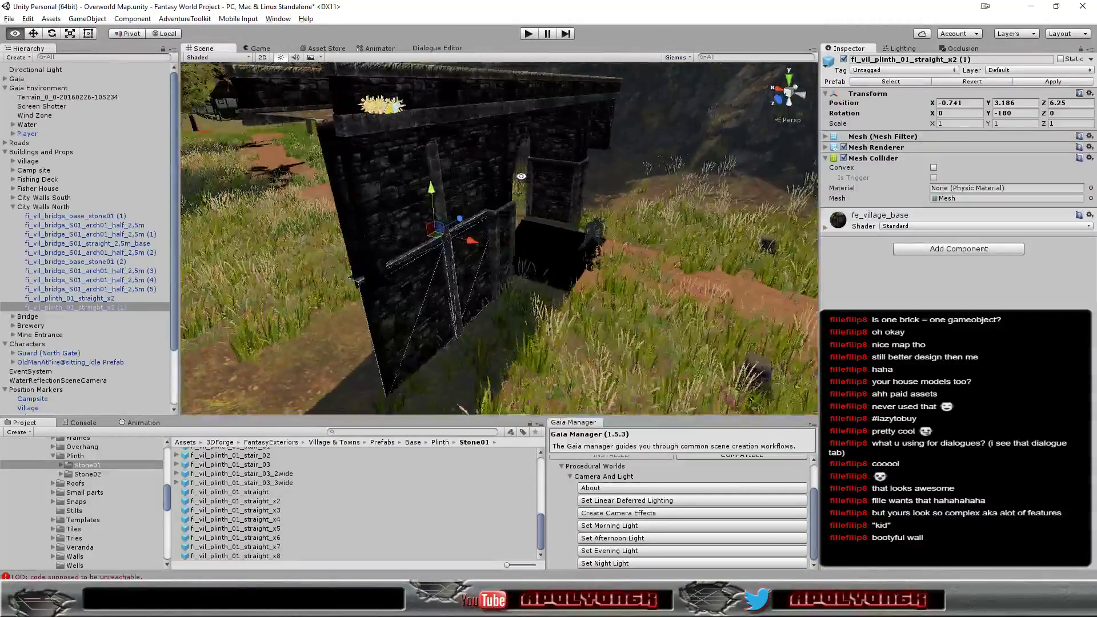
Duplicate both plinth panels, keep them at Z 6.25, and set their Y rotation to 0
shift+click(441, 186)
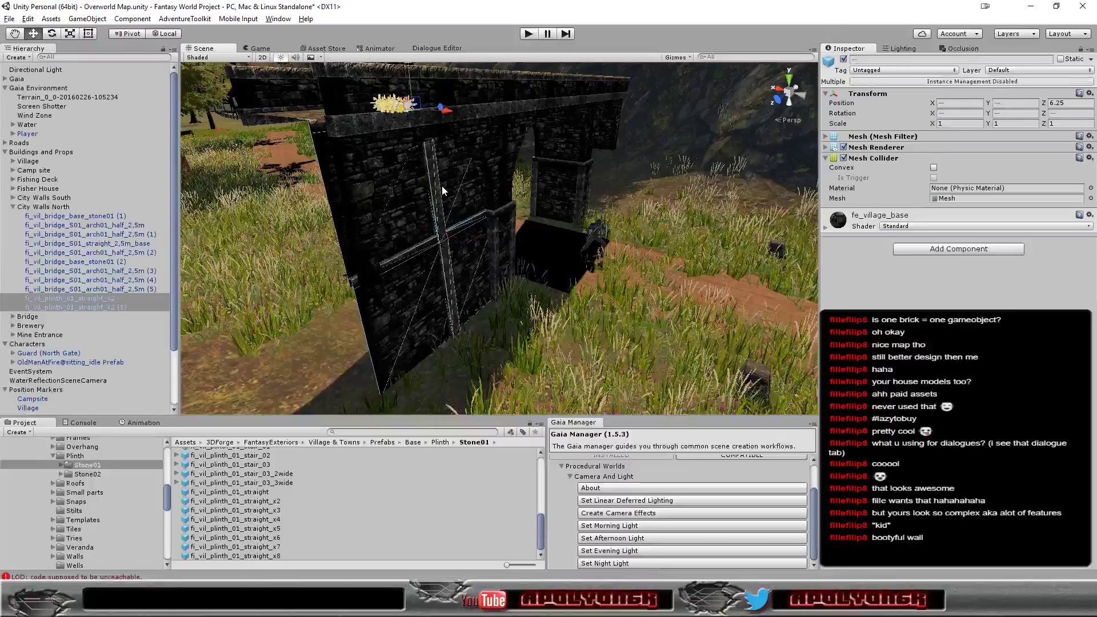
key(ctrl+d)
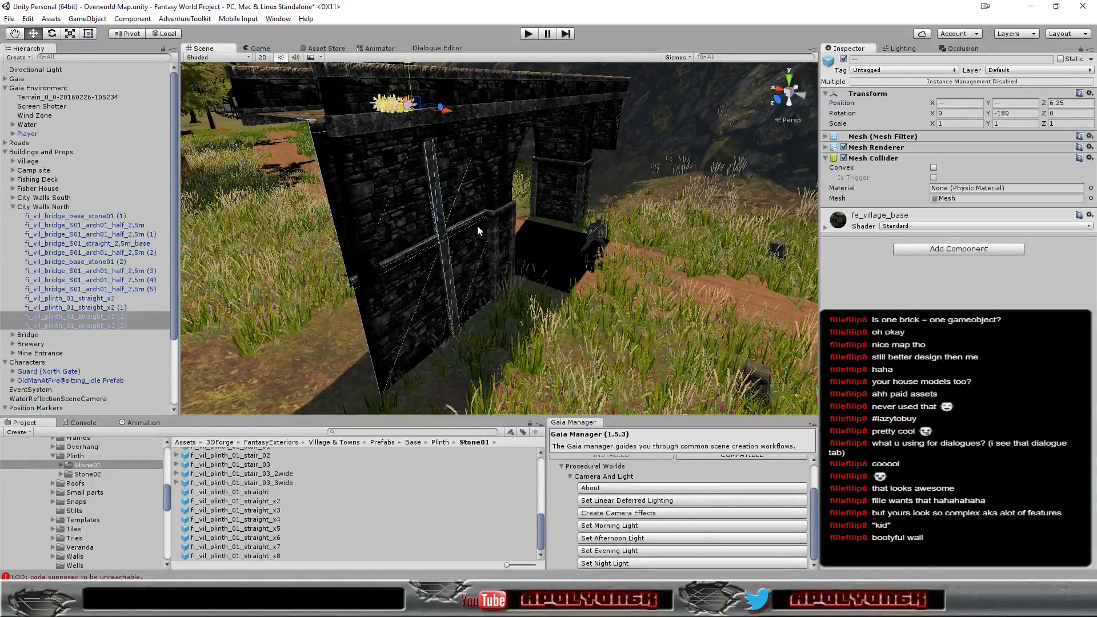
drag(440, 112, 440, 109)
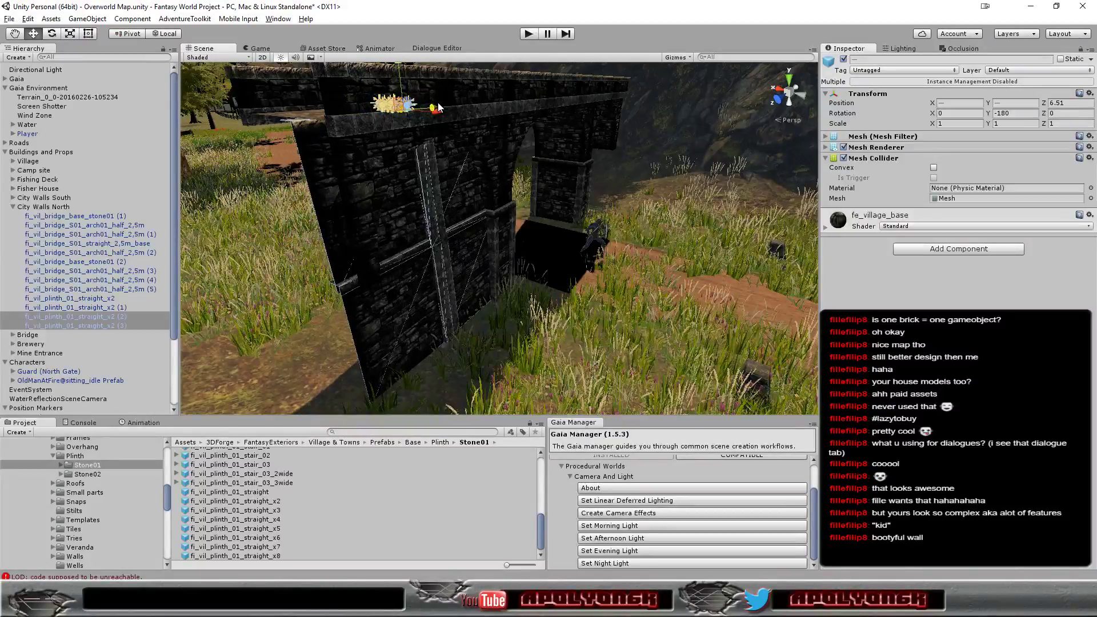
key(ctrl+z)
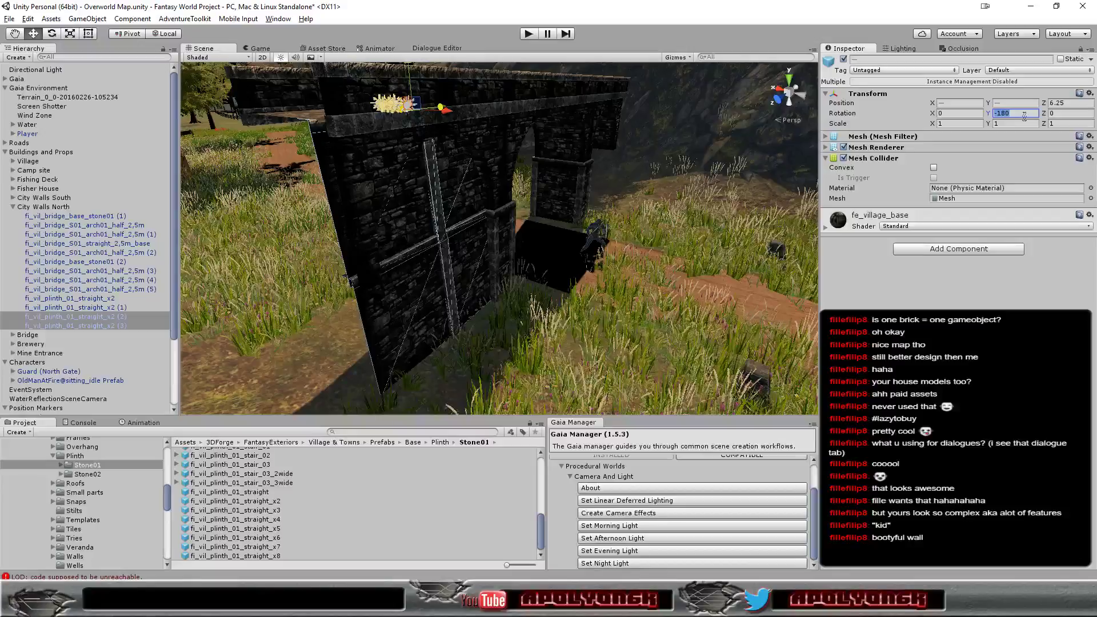
text(0)
Move the copied plinths (2) and (3) along X to the bridge's opposite side
mouse_move(559, 276)
alt+mouse_down()
mouse_move(609, 312)
mouse_move(591, 303)
alt+mouse_up()
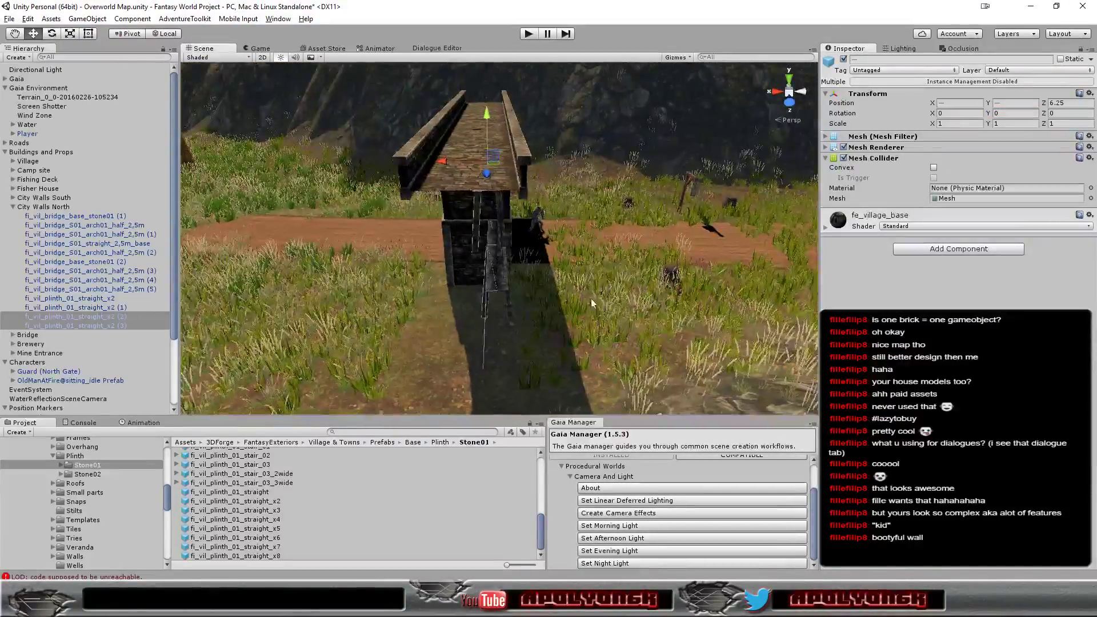
drag(445, 158, 387, 157)
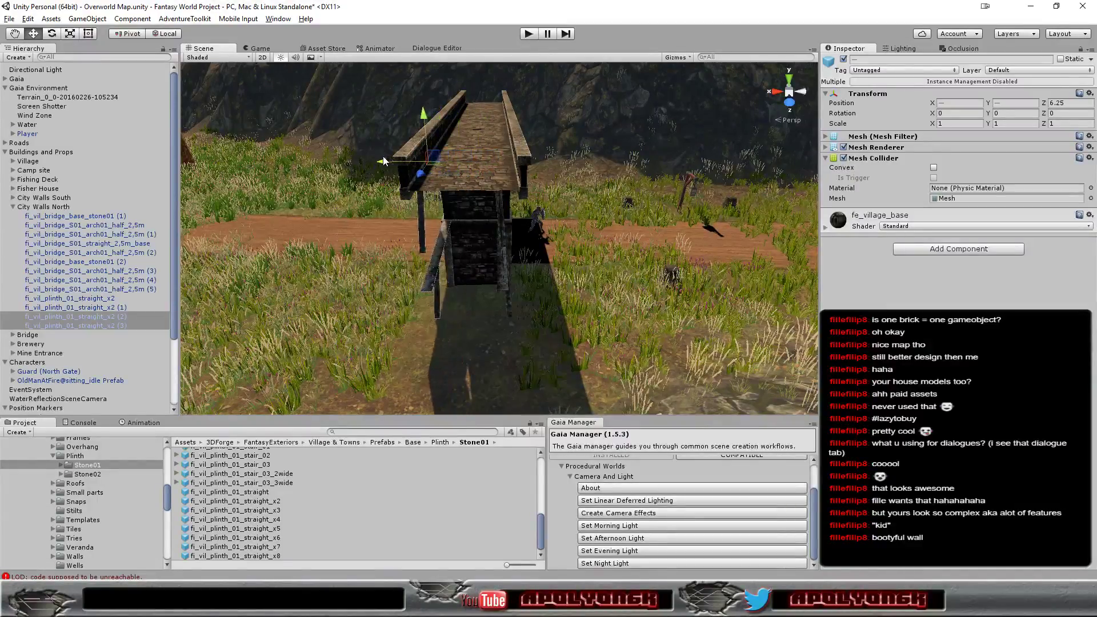
scroll(346, 310, up, 3)
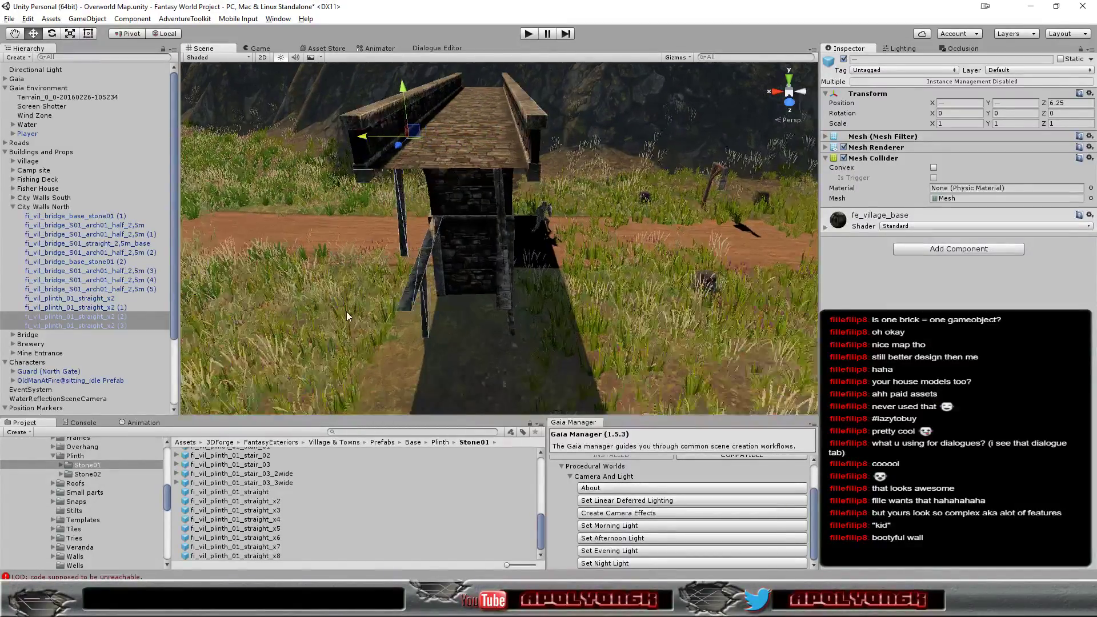
mouse_move(346, 311)
alt+mouse_down()
mouse_move(589, 361)
mouse_move(642, 293)
alt+mouse_up()
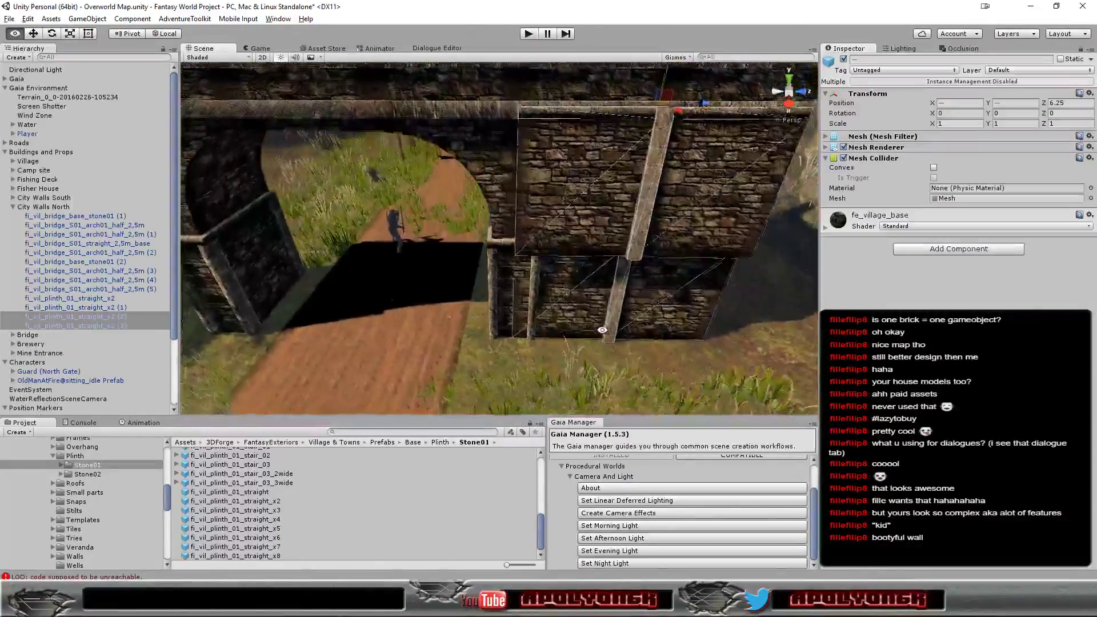
Slide the upper copied plinth panel along X to about 0.486 and nudge the lower copy along X
scroll(643, 294, up, 3)
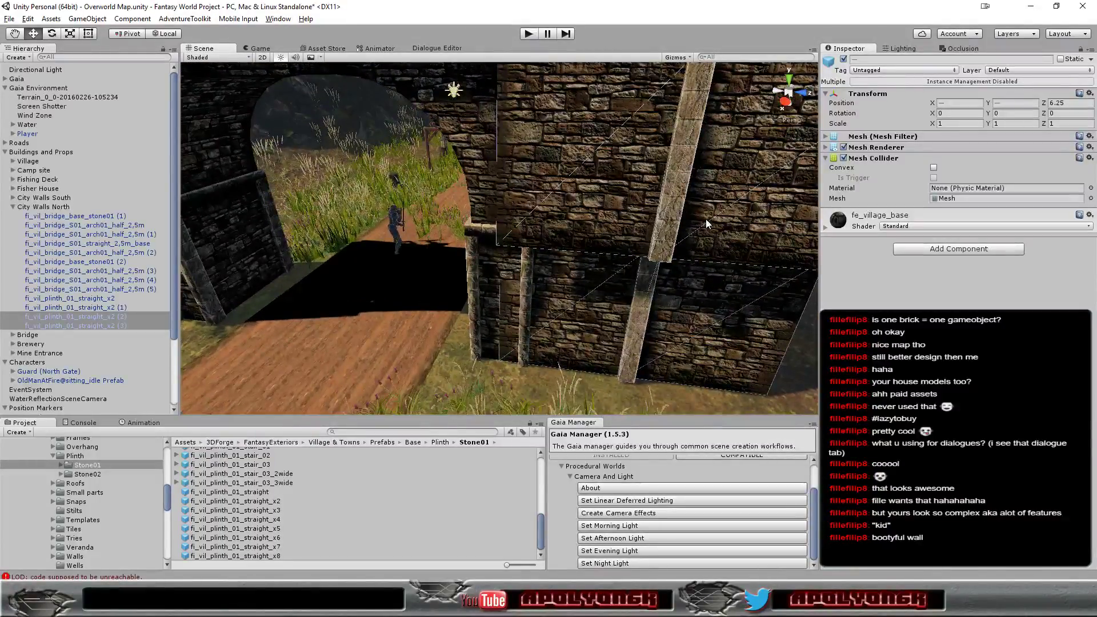
scroll(706, 222, down, 5)
mouse_move(707, 223)
alt+mouse_down()
mouse_move(362, 251)
mouse_move(516, 250)
alt+mouse_up()
scroll(515, 250, up, 5)
click(451, 214)
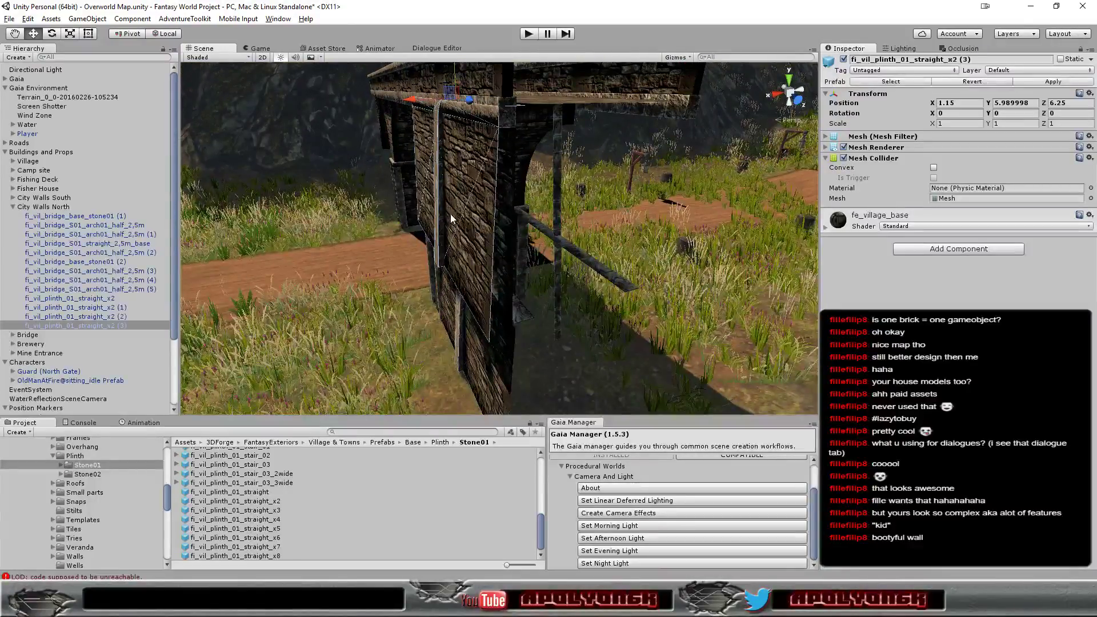
drag(404, 102, 450, 106)
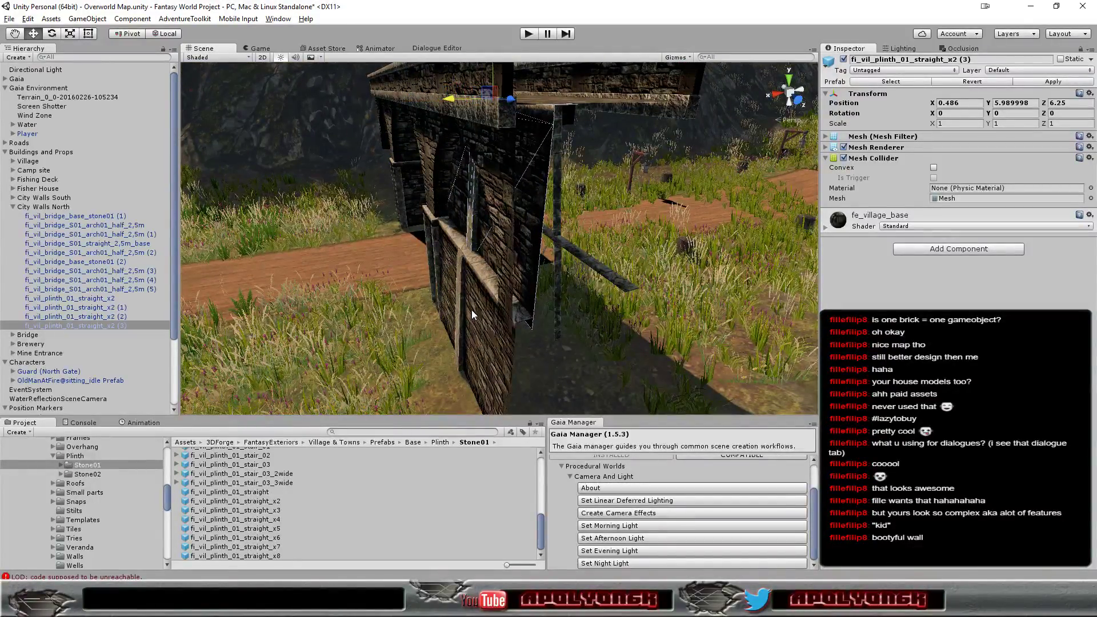
scroll(469, 310, up, 2)
scroll(457, 315, up, 2)
click(448, 314)
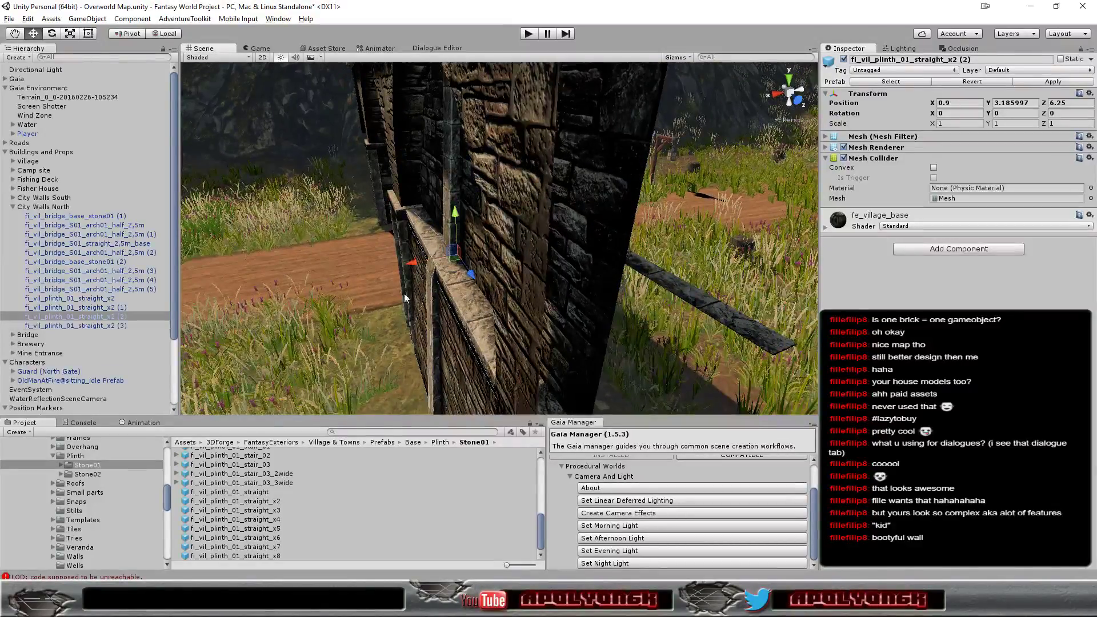
alt+drag(448, 314, 481, 326)
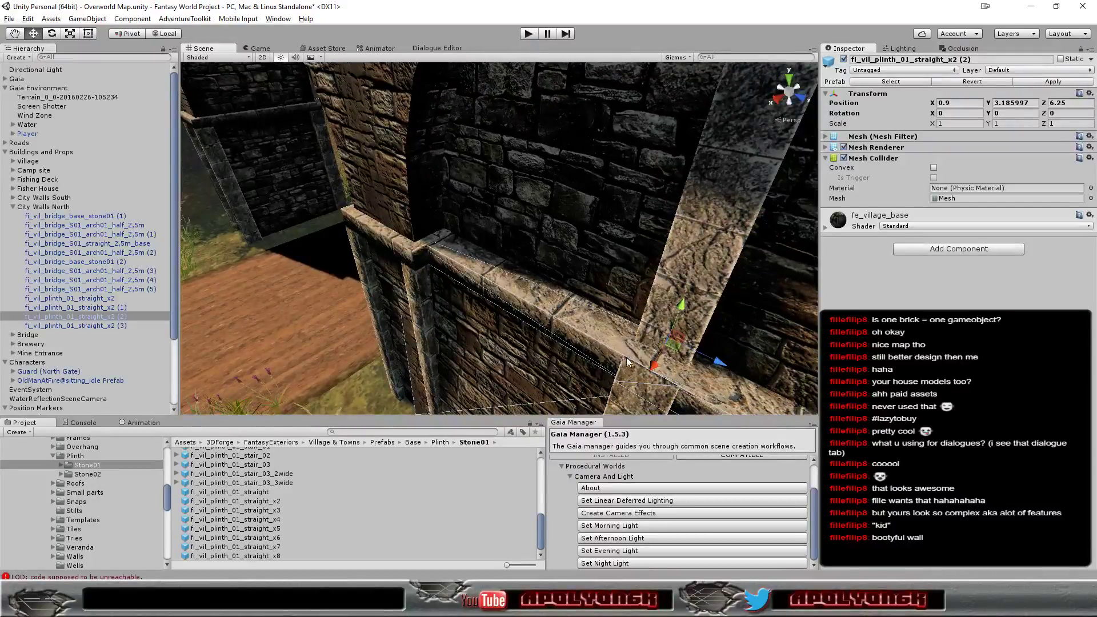
mouse_move(655, 370)
mouse_down()
mouse_move(668, 358)
mouse_move(576, 304)
mouse_move(495, 346)
mouse_move(531, 407)
mouse_move(582, 373)
mouse_move(304, 331)
mouse_move(353, 345)
mouse_up()
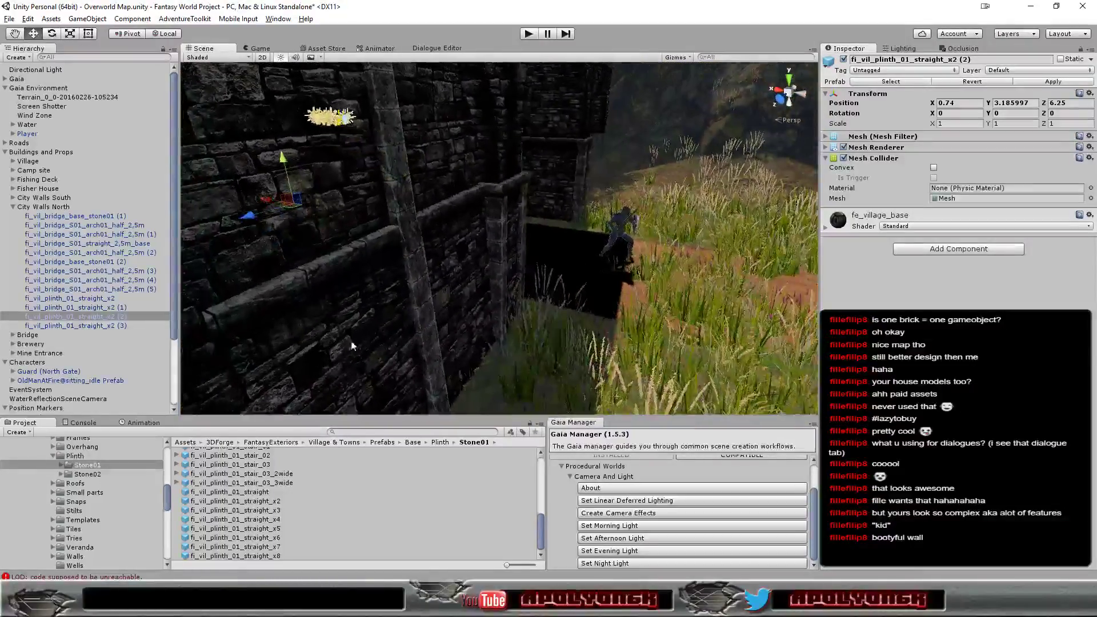
Check the plinth panels one by one and set the upper panel's Position X to 0.49
click(457, 295)
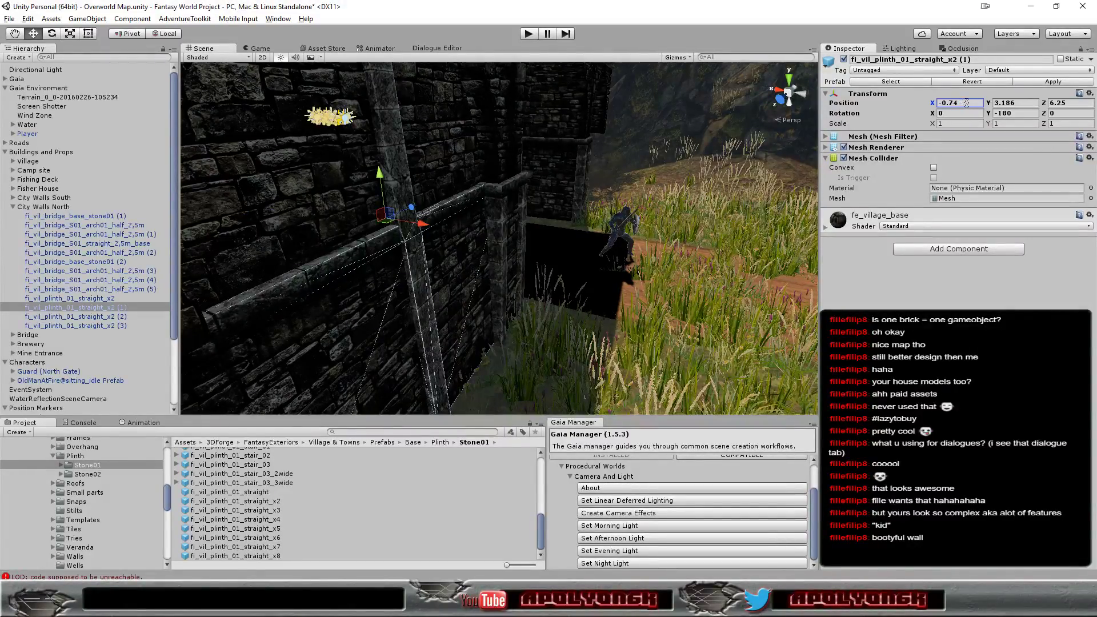
mouse_move(725, 208)
alt+mouse_down()
mouse_move(694, 244)
mouse_move(769, 243)
mouse_move(760, 245)
alt+mouse_up()
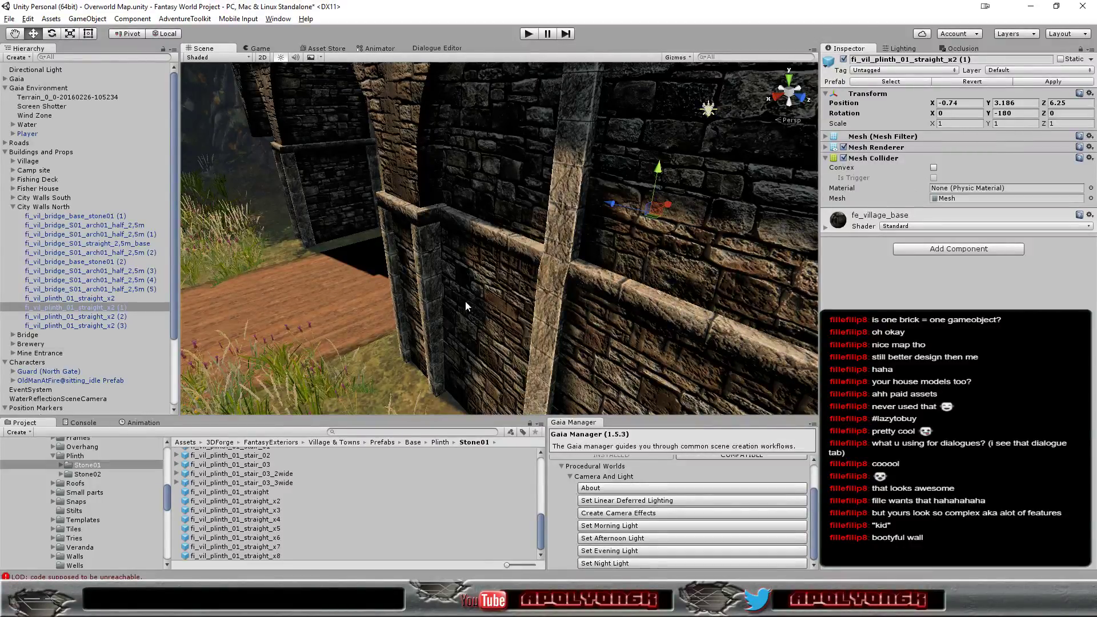
click(489, 307)
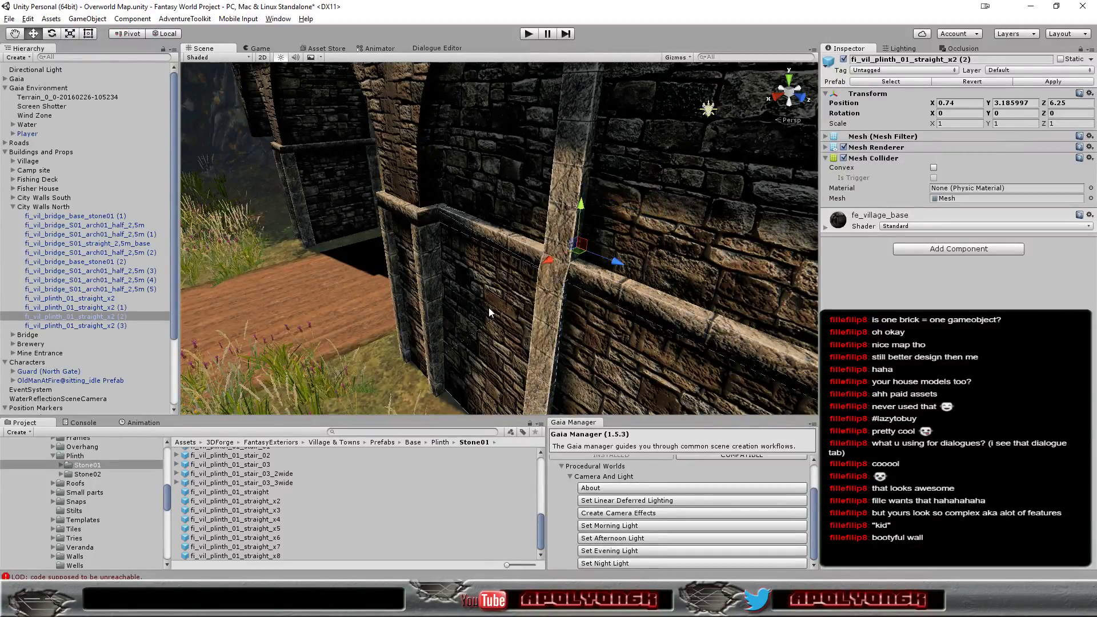
click(642, 167)
alt+drag(662, 197, 486, 207)
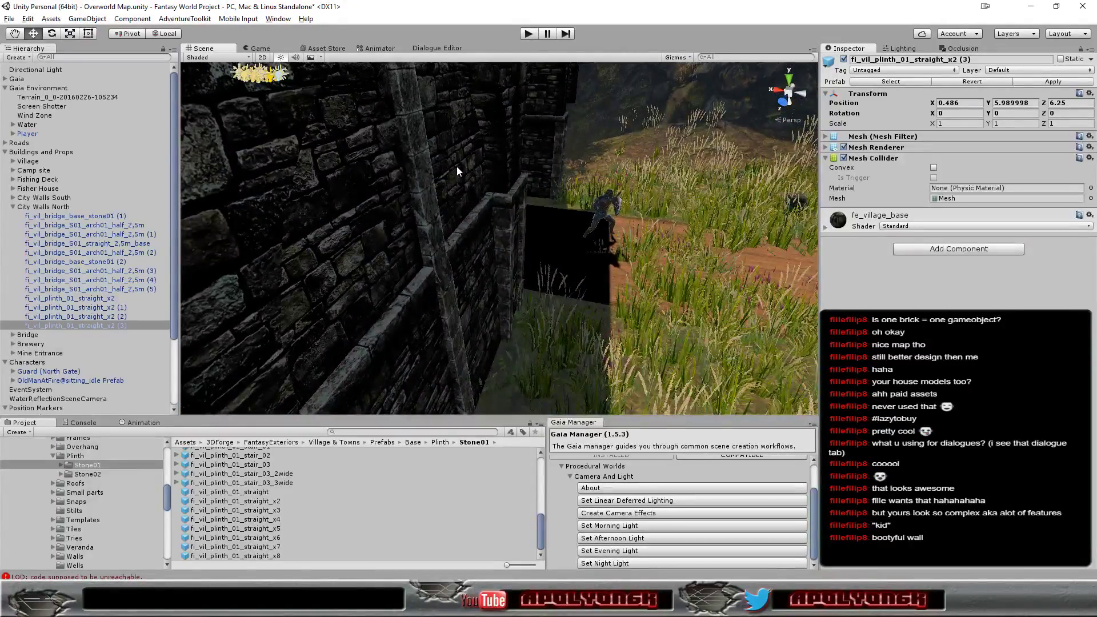
click(457, 166)
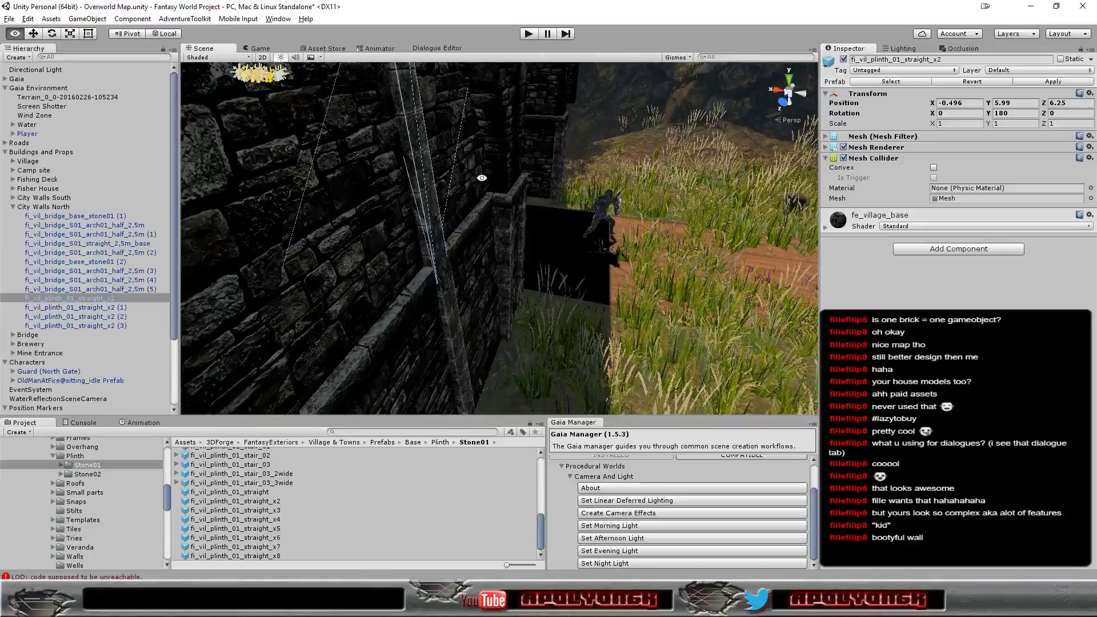
alt+drag(482, 177, 642, 191)
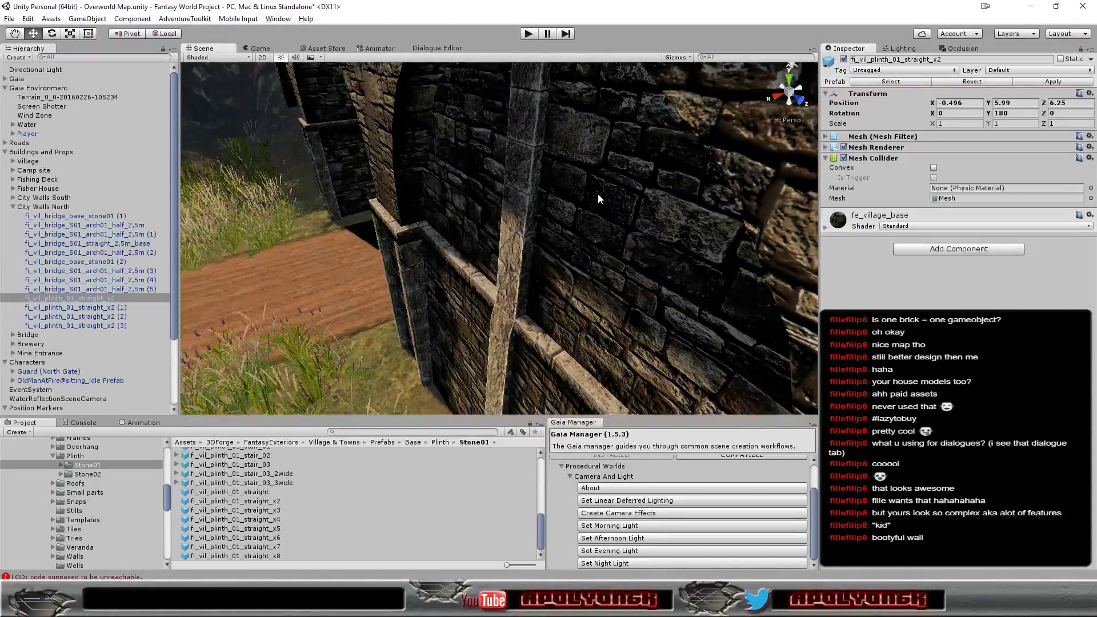
click(597, 198)
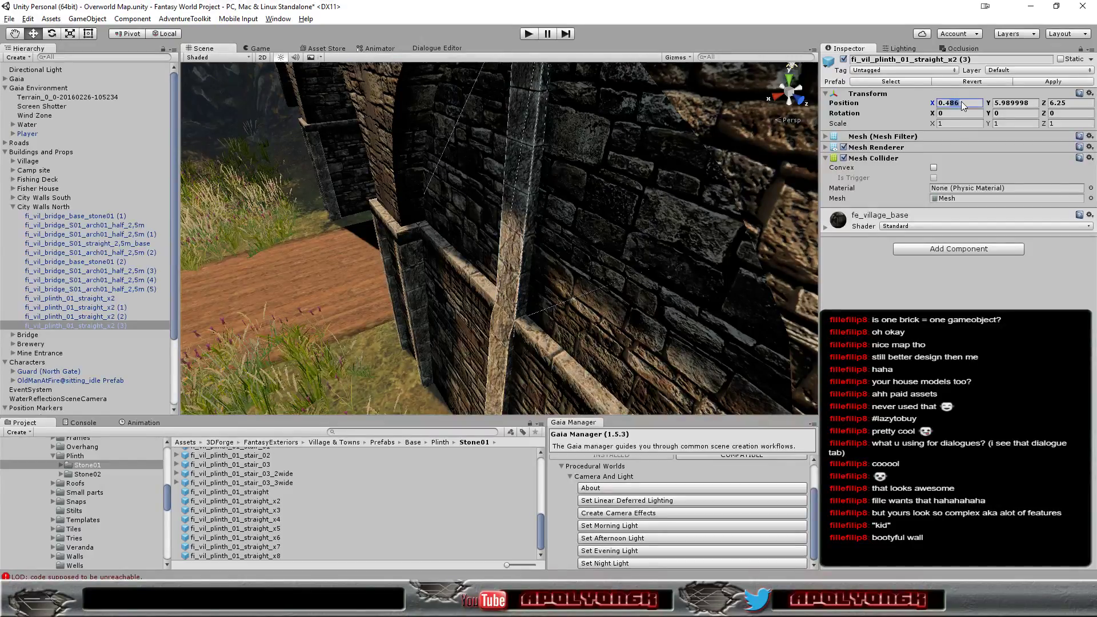
text(0.49)
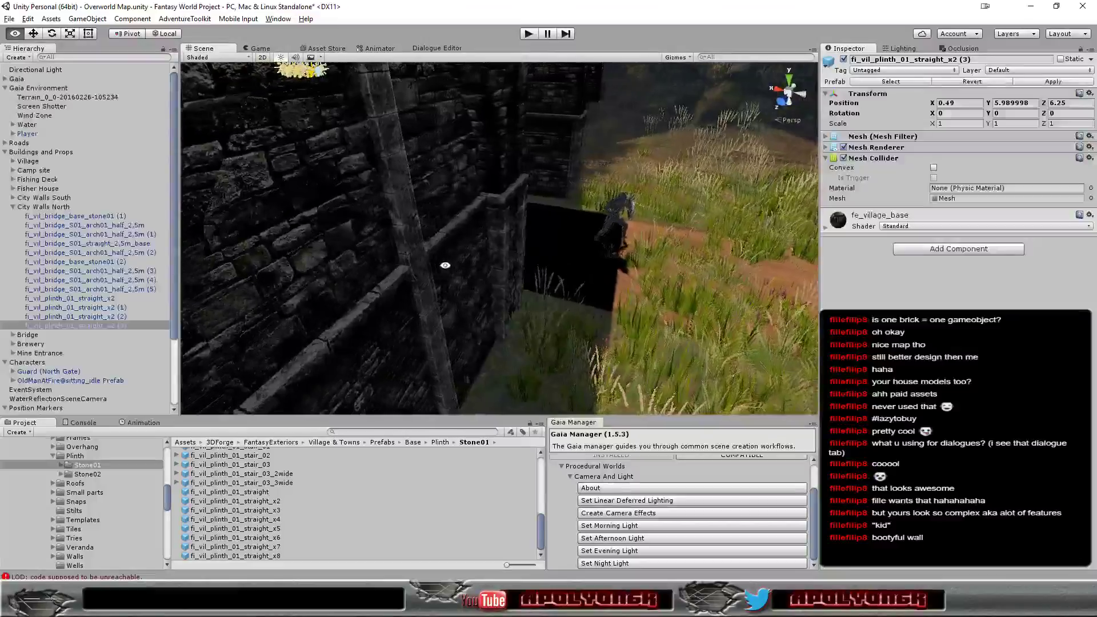
Set the other plinth panel's Position X to -0.49, then fly along the wall to inspect the arch
right_drag(637, 267, 391, 246)
click(379, 203)
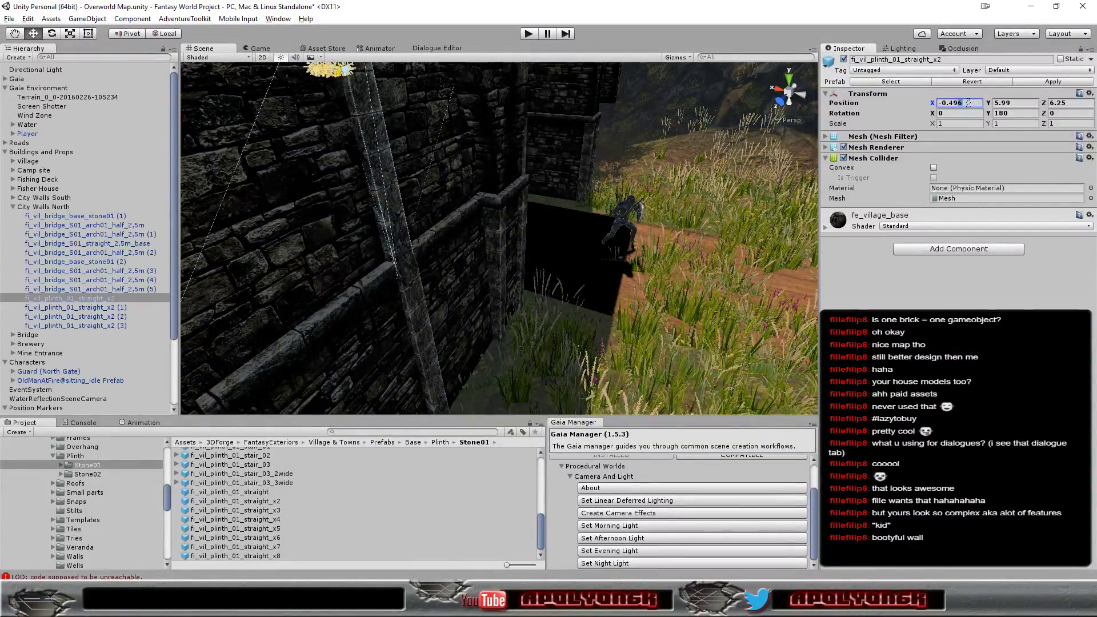
text(-0.490)
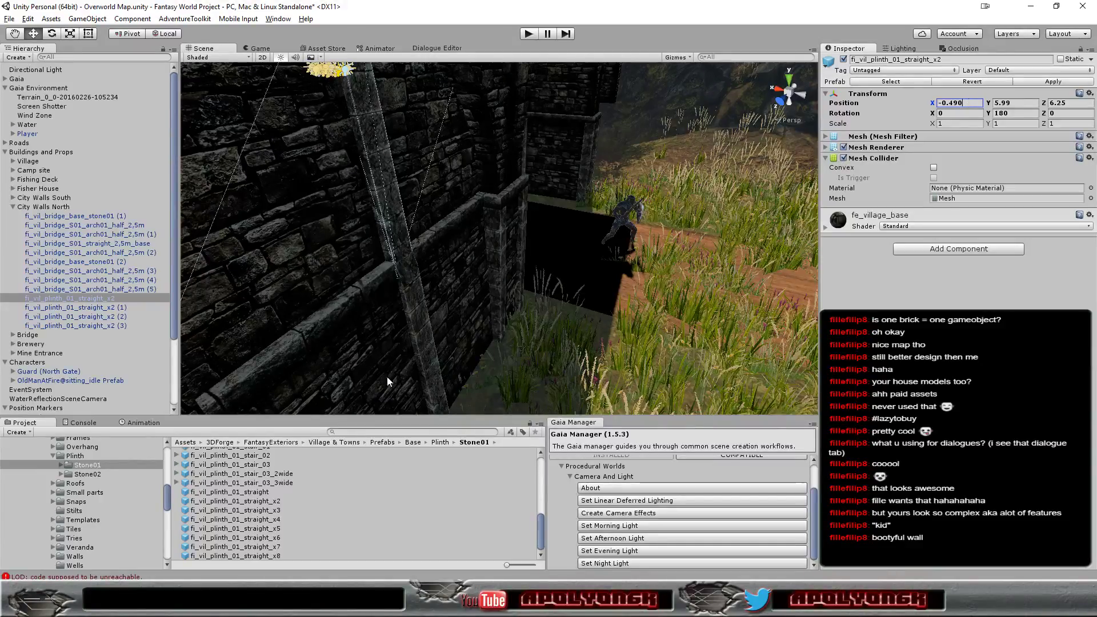
mouse_move(388, 382)
right_down()
mouse_move(300, 337)
mouse_move(446, 302)
mouse_move(443, 312)
mouse_move(721, 322)
right_up()
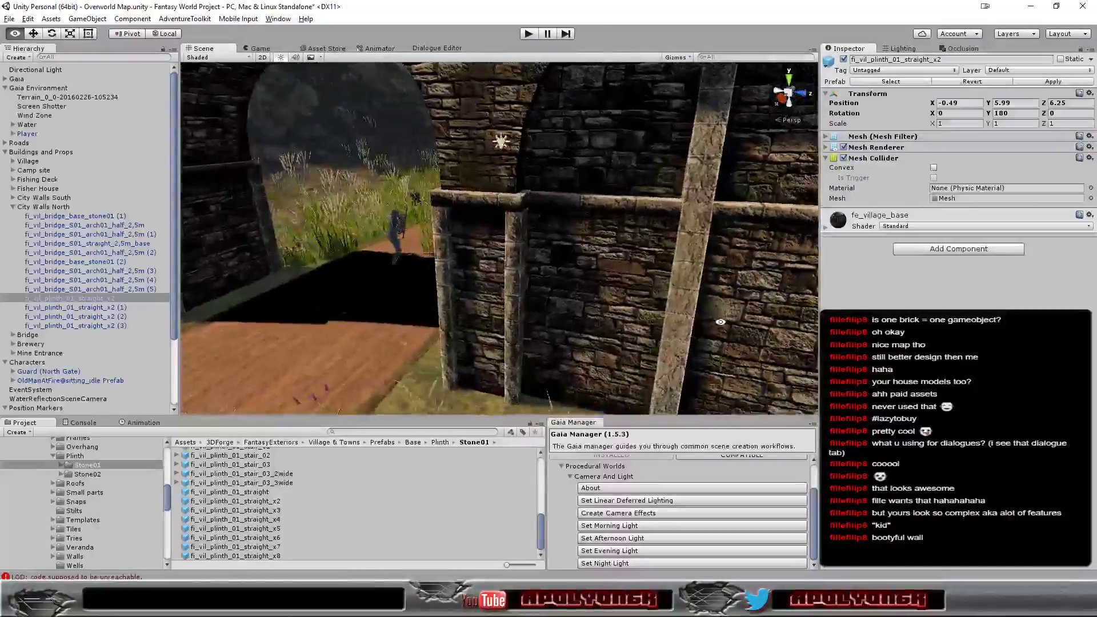
mouse_move(720, 322)
right_down()
mouse_move(650, 333)
mouse_move(551, 304)
mouse_move(644, 304)
right_up()
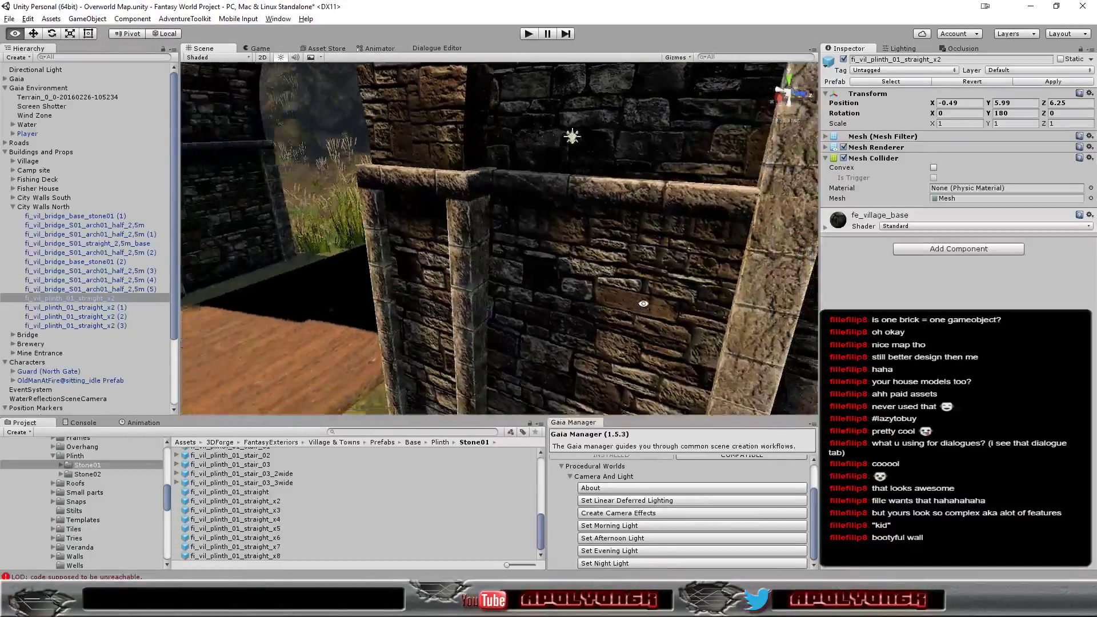
mouse_move(644, 304)
right_down()
mouse_move(584, 278)
mouse_move(596, 156)
mouse_move(435, 145)
mouse_move(650, 187)
mouse_move(609, 226)
mouse_move(624, 196)
right_up()
scroll(582, 256, down, 3)
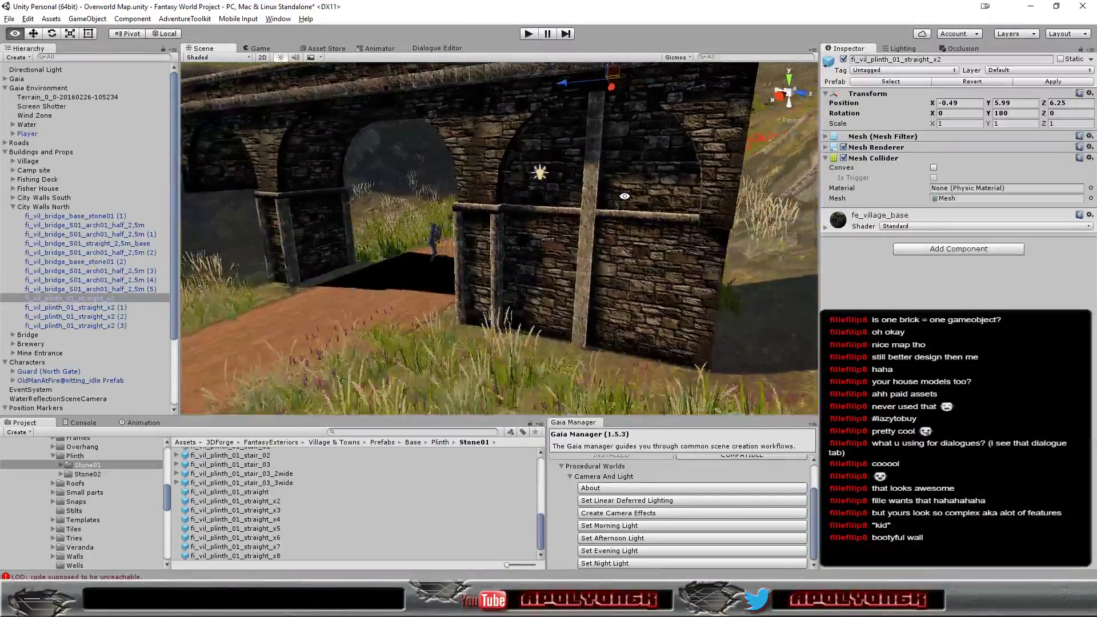
mouse_move(625, 196)
right_down()
mouse_move(830, 180)
mouse_move(456, 198)
mouse_move(529, 233)
mouse_move(495, 254)
mouse_move(782, 222)
mouse_move(593, 230)
mouse_move(420, 207)
mouse_move(515, 190)
mouse_move(665, 198)
mouse_move(688, 184)
mouse_move(504, 205)
mouse_move(538, 224)
right_up()
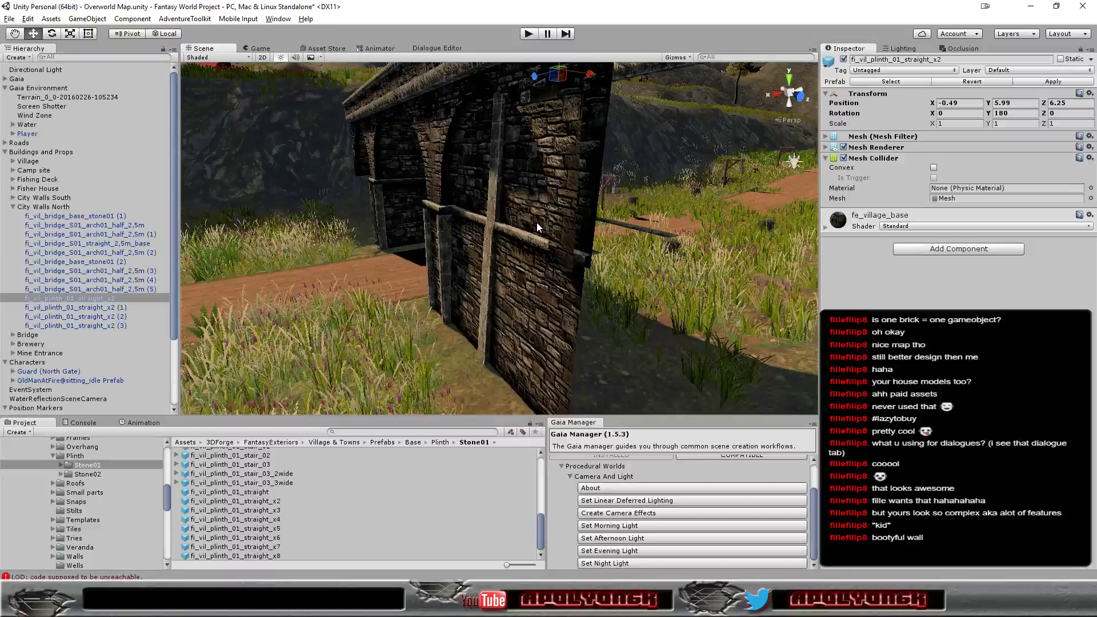
Delete the four fi_vil_plinth_01_straight_x2 panels from the arch one after another
click(518, 291)
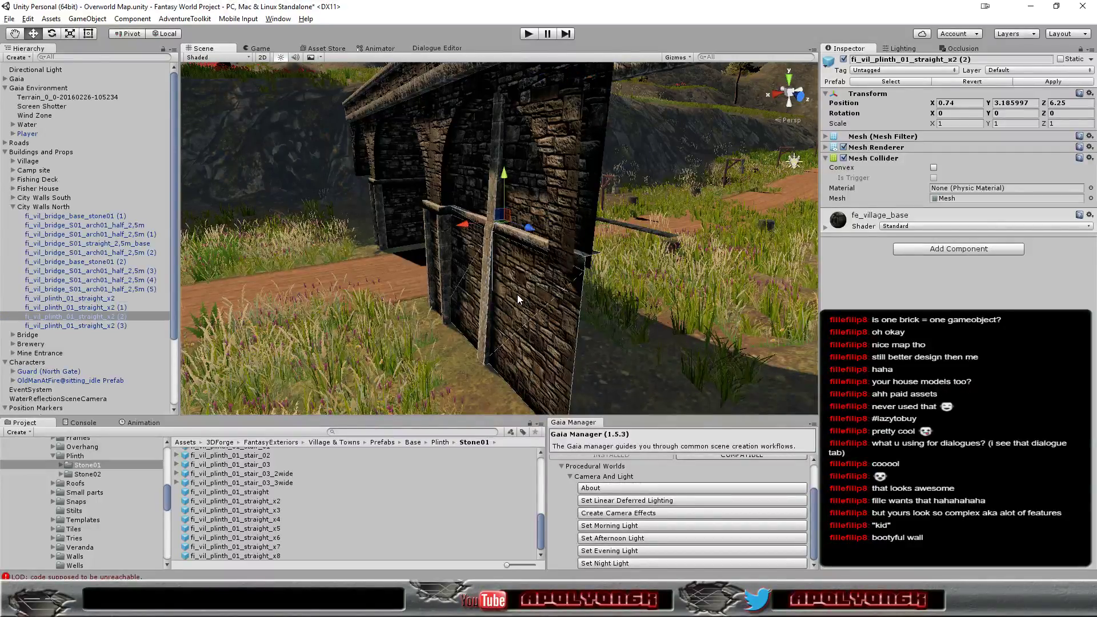
key(Delete)
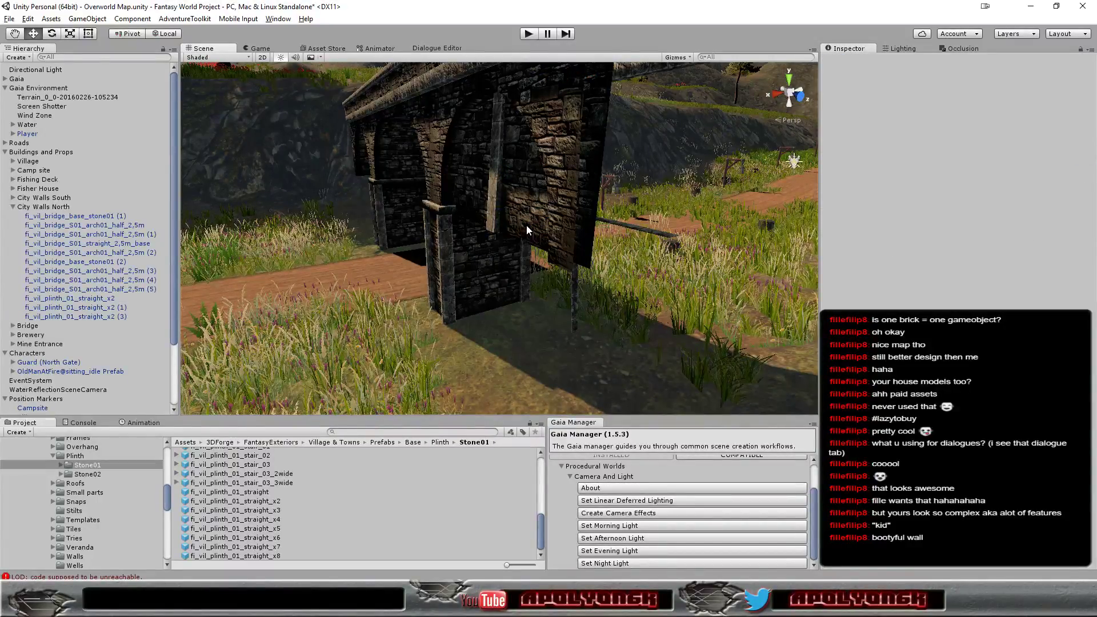
click(527, 230)
key(Delete)
mouse_move(591, 344)
alt+mouse_down()
mouse_move(451, 320)
mouse_move(450, 257)
alt+mouse_up()
click(450, 258)
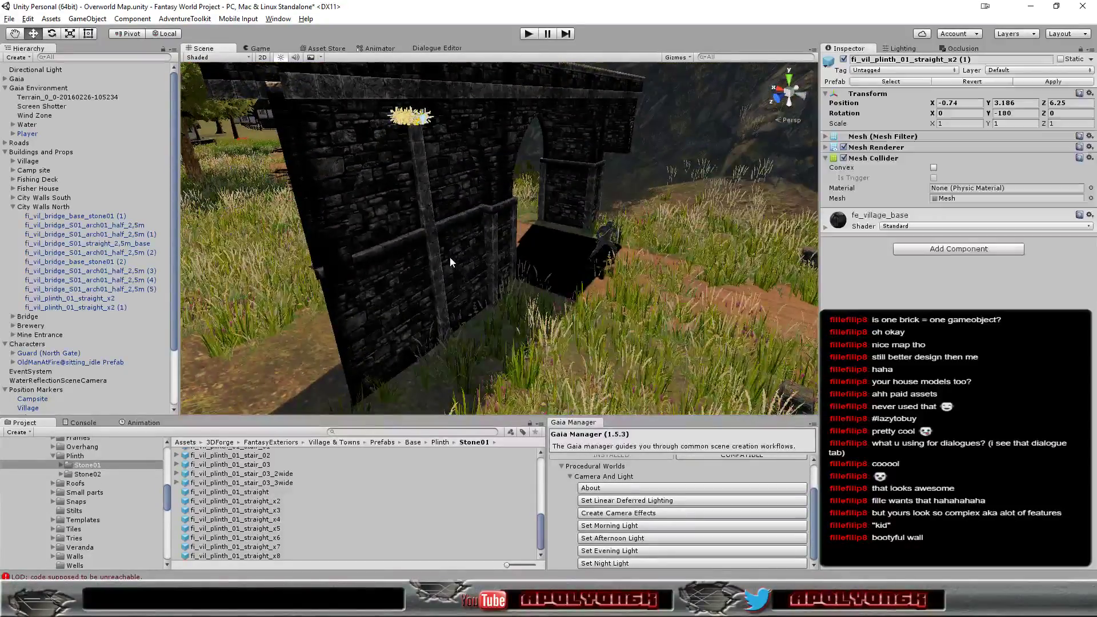
key(Delete)
click(424, 211)
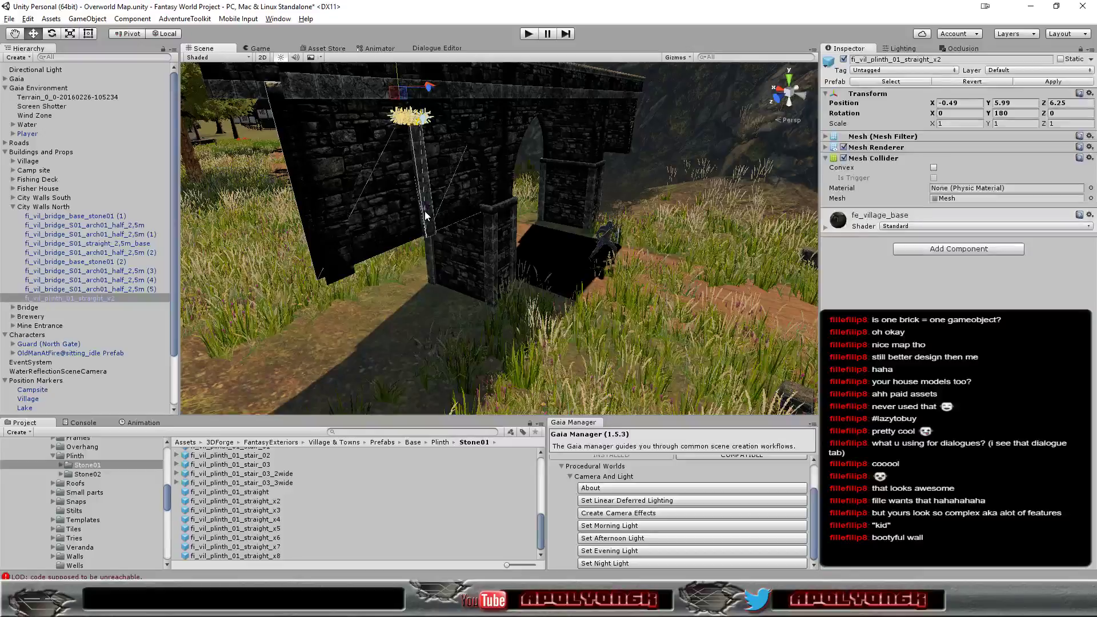
key(Delete)
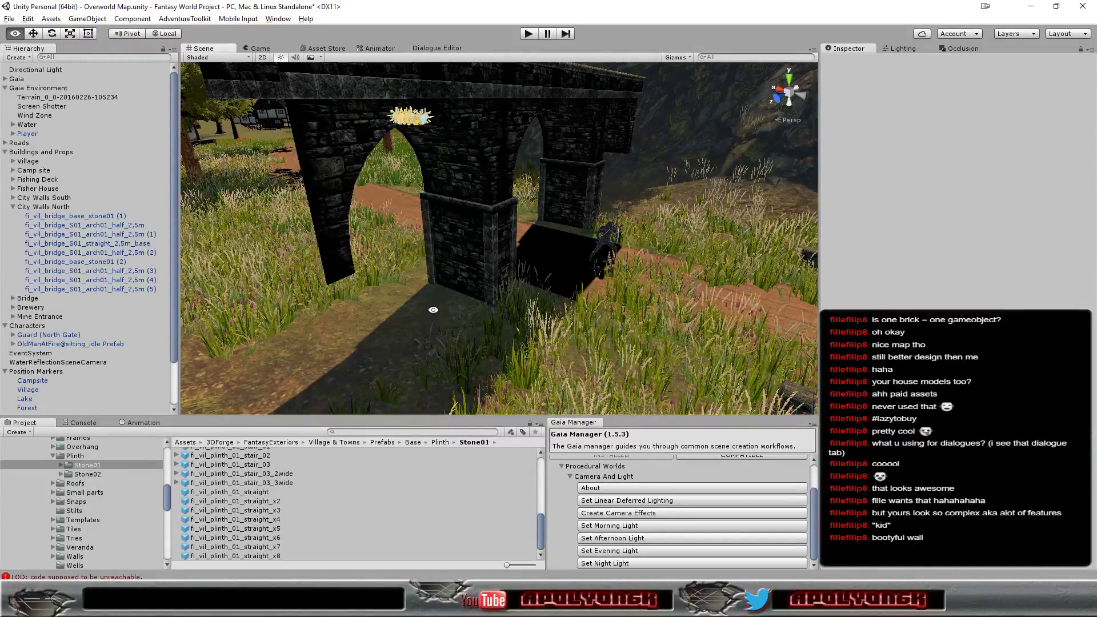
mouse_move(438, 315)
alt+mouse_down()
mouse_move(487, 279)
mouse_move(447, 282)
alt+mouse_up()
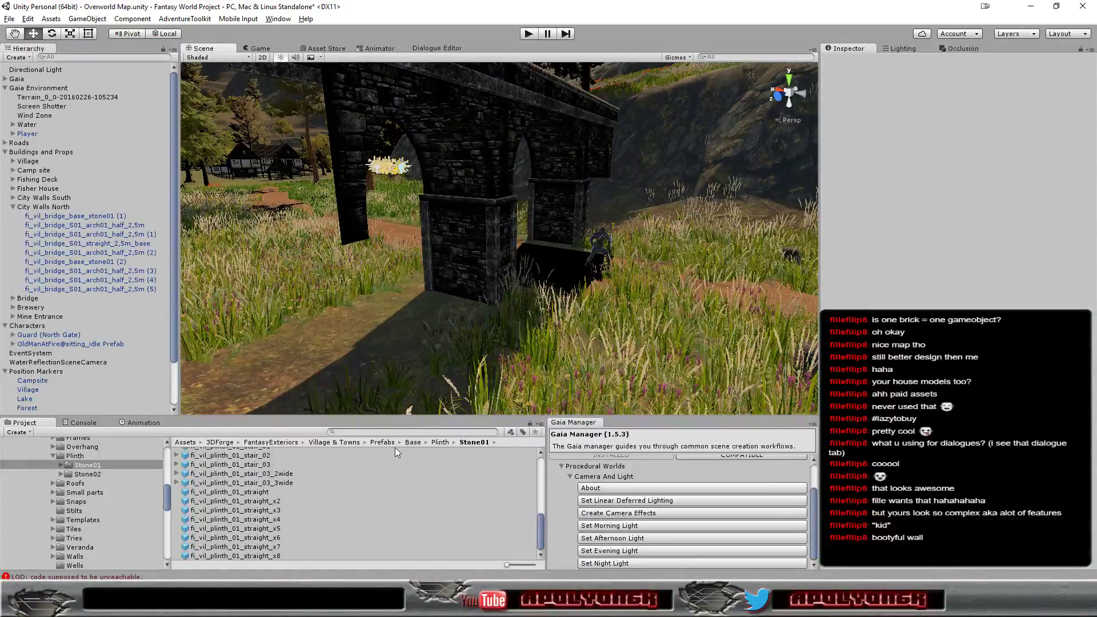
Browse to Prefabs > Base > Walls > Stone_01 and select the fi_vil_wall_stone01_base prefab
click(412, 443)
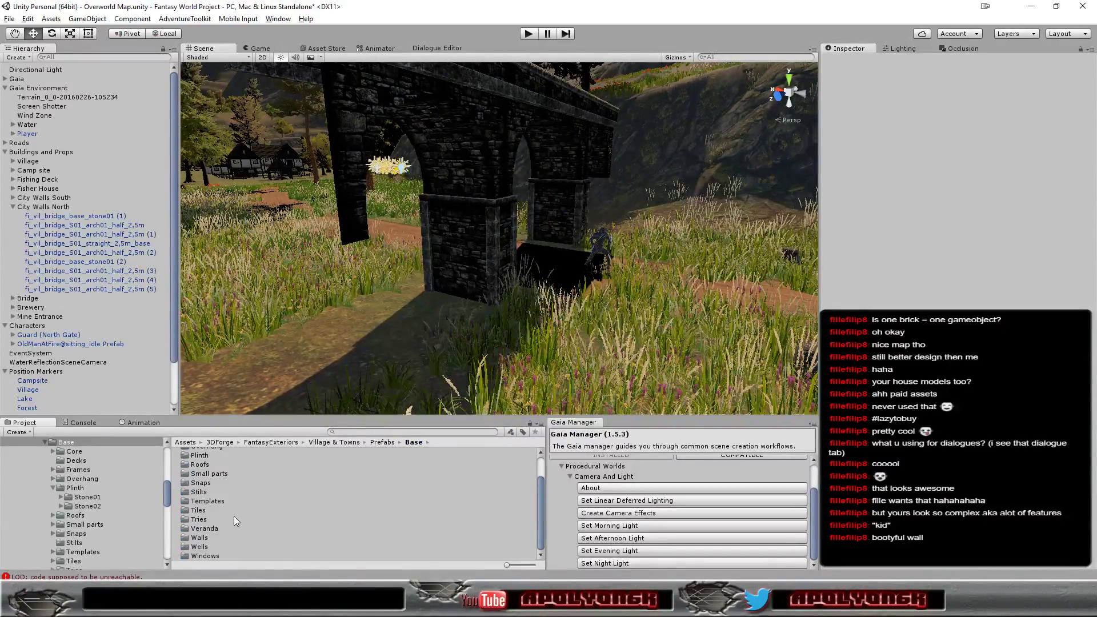
double_click(200, 548)
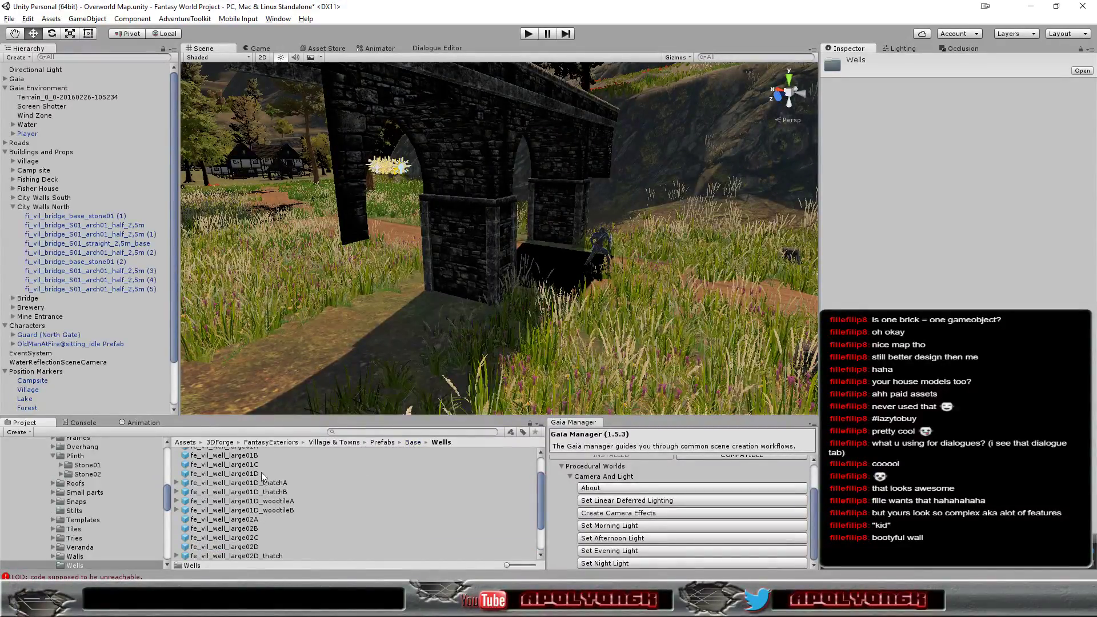
scroll(262, 472, up, 2)
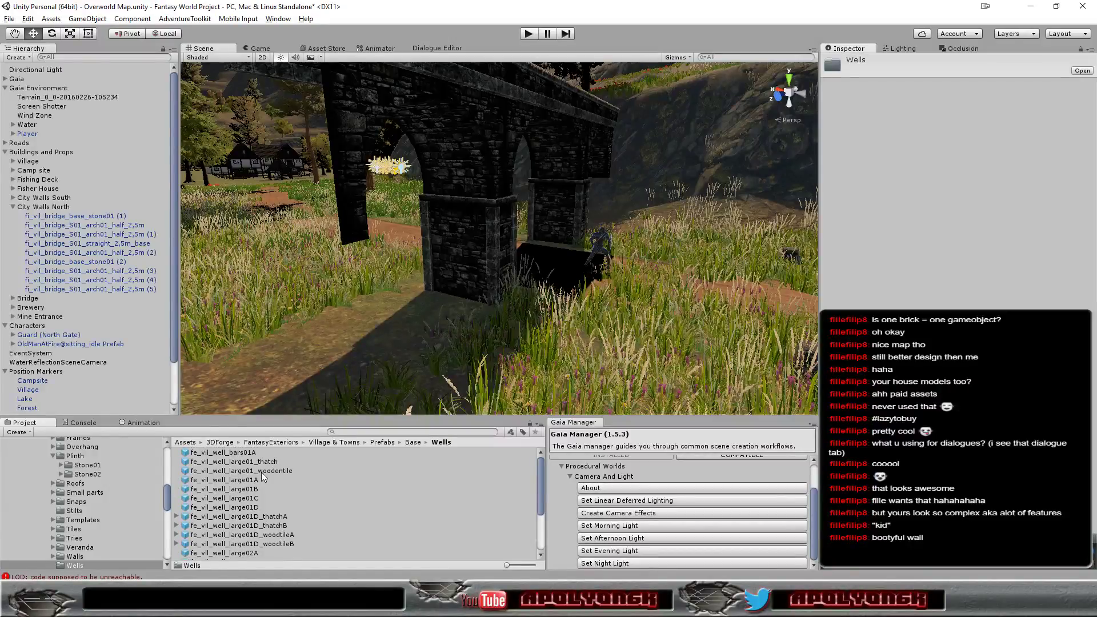
click(413, 443)
scroll(211, 544, down, 1)
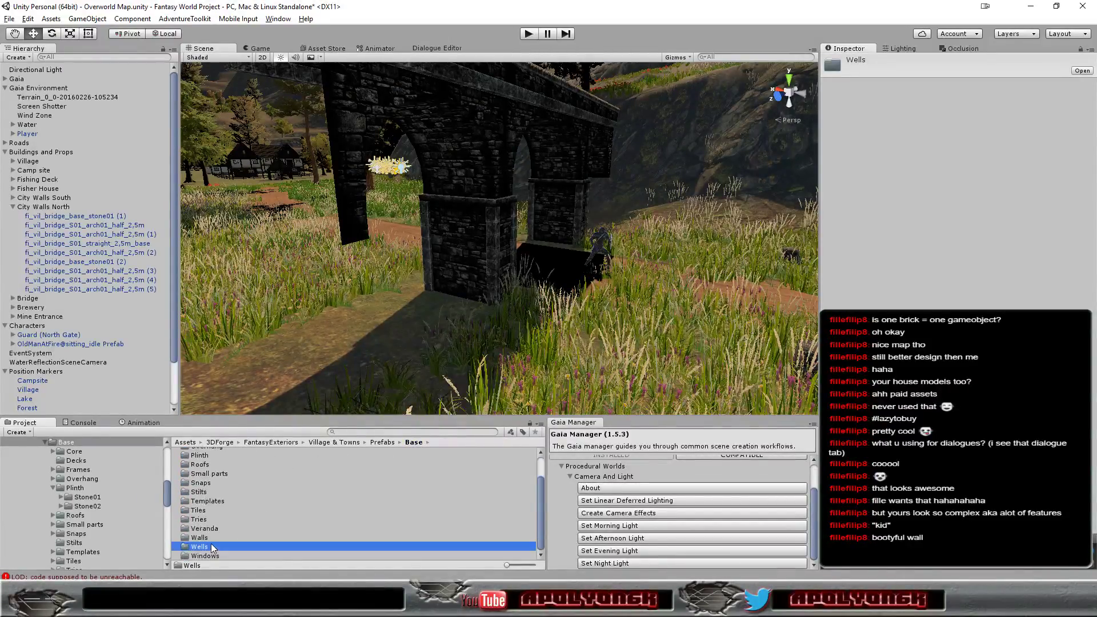
double_click(207, 539)
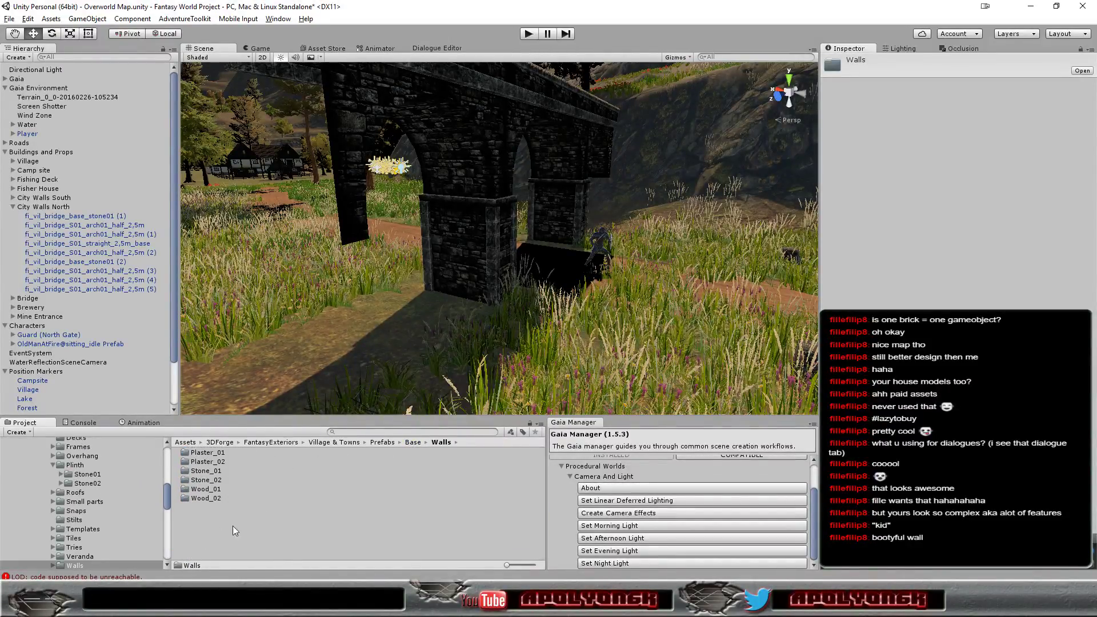
double_click(208, 472)
click(250, 454)
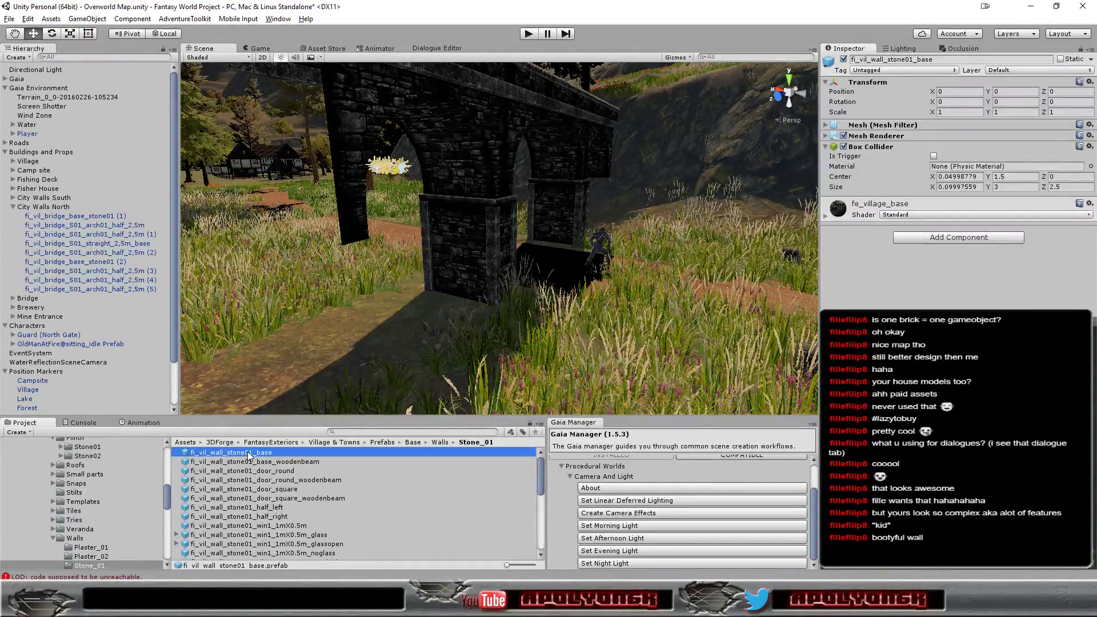
Drag a fi_vil_wall_stone01_base panel into the scene beside the bridge
drag(250, 454, 390, 313)
alt+drag(357, 376, 633, 356)
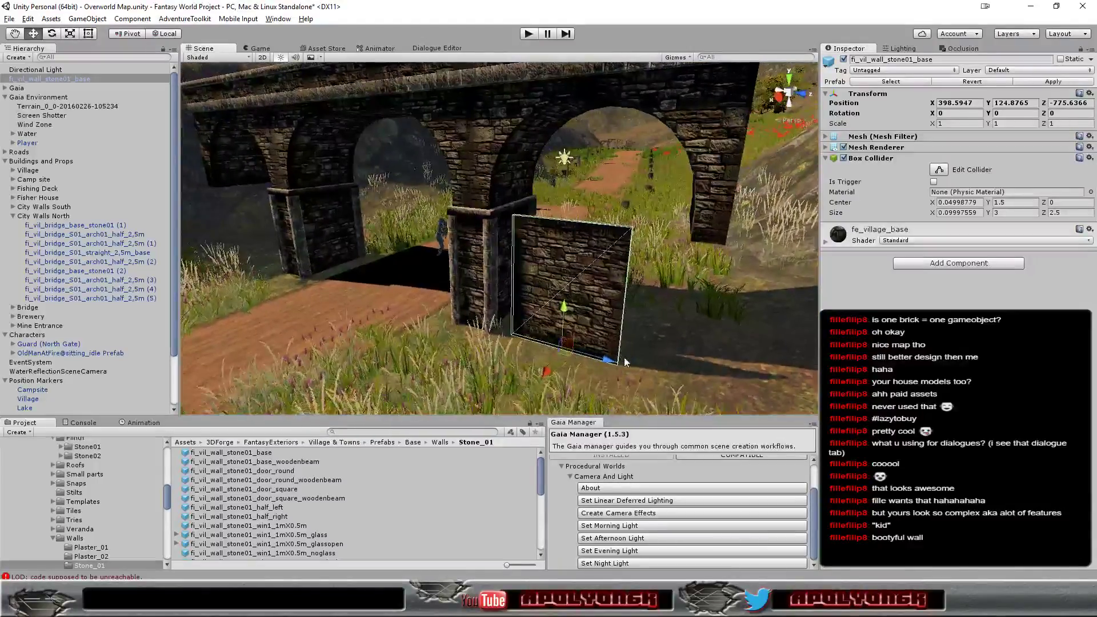
scroll(624, 357, up, 3)
scroll(624, 358, up, 3)
scroll(609, 361, up, 2)
mouse_move(596, 331)
alt+mouse_down()
mouse_move(576, 313)
mouse_move(560, 365)
alt+mouse_up()
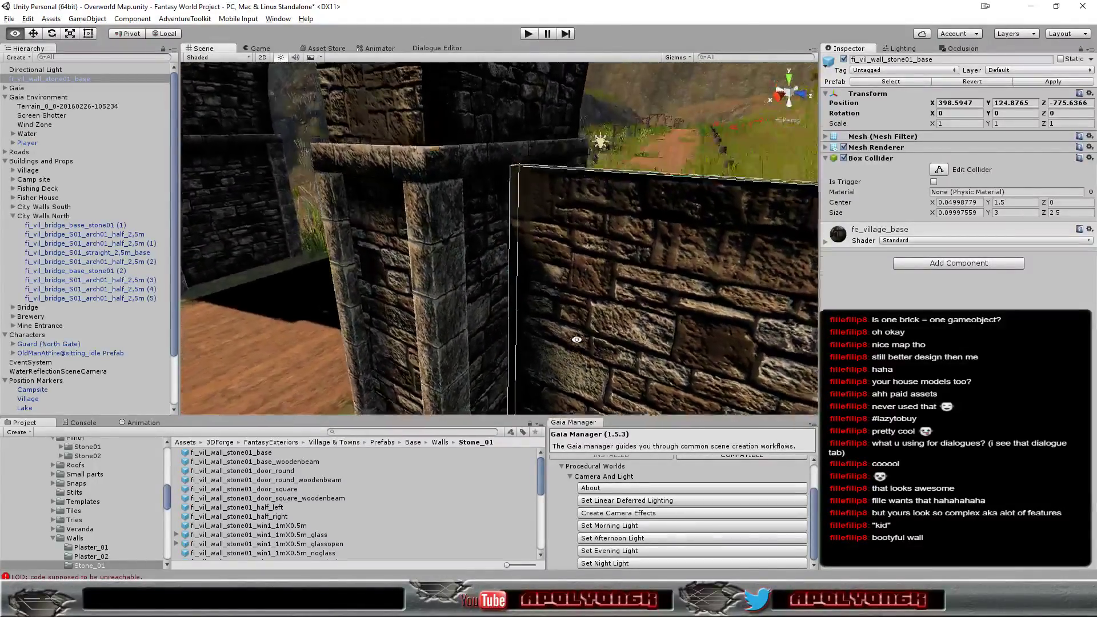
scroll(560, 372, down, 2)
scroll(589, 383, down, 2)
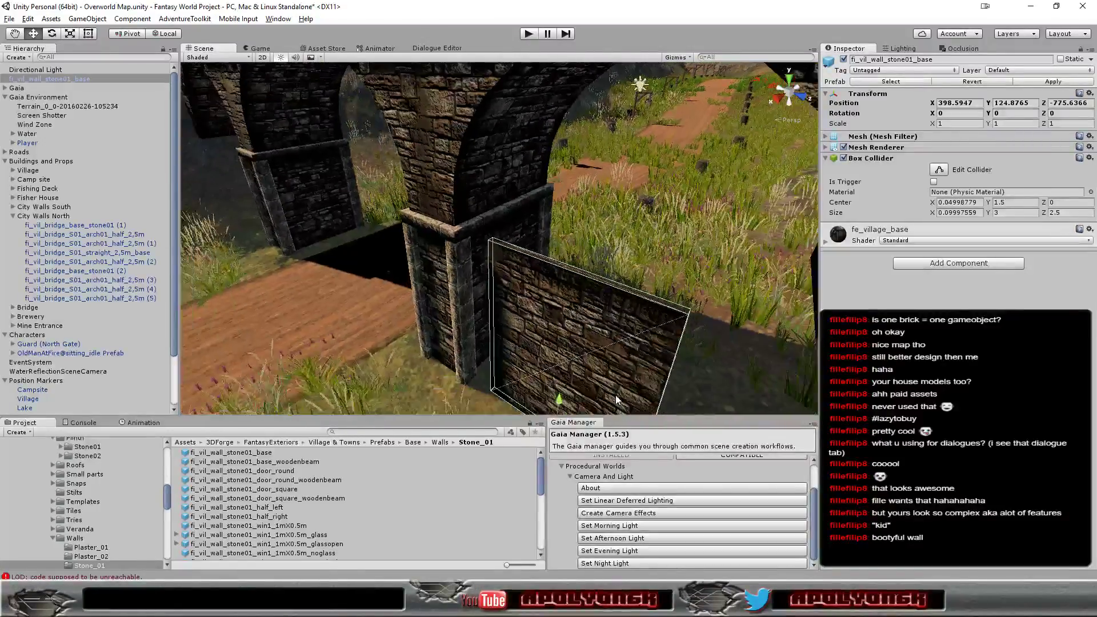
scroll(616, 395, down, 2)
alt+drag(621, 372, 600, 366)
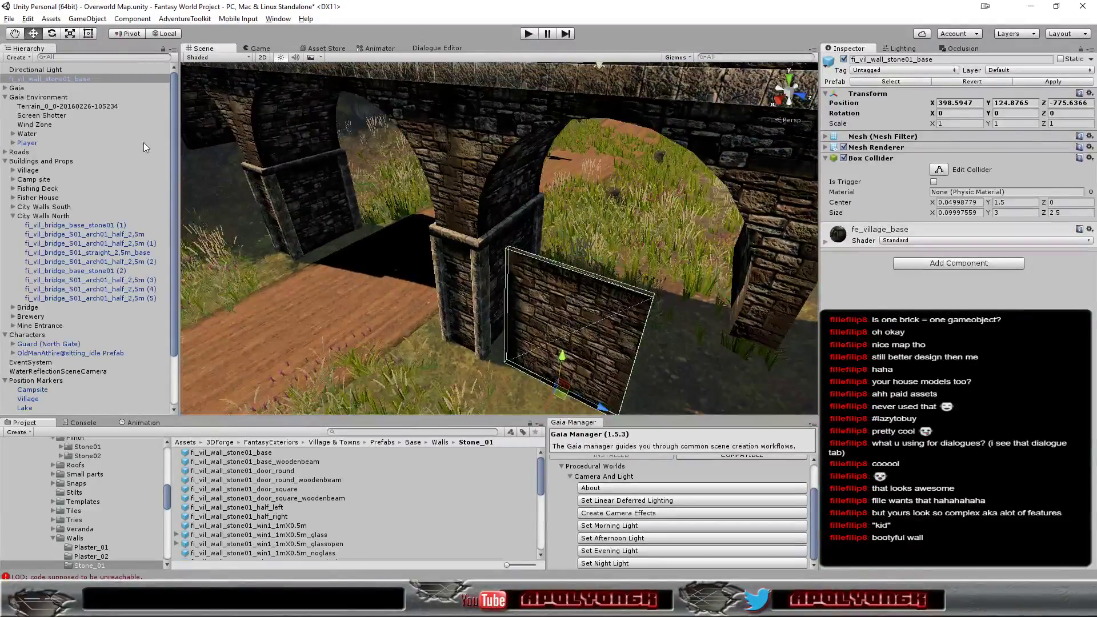
Parent the wall under City Walls North, reset its position, and move it into the arch at Z 5.5
drag(64, 83, 65, 219)
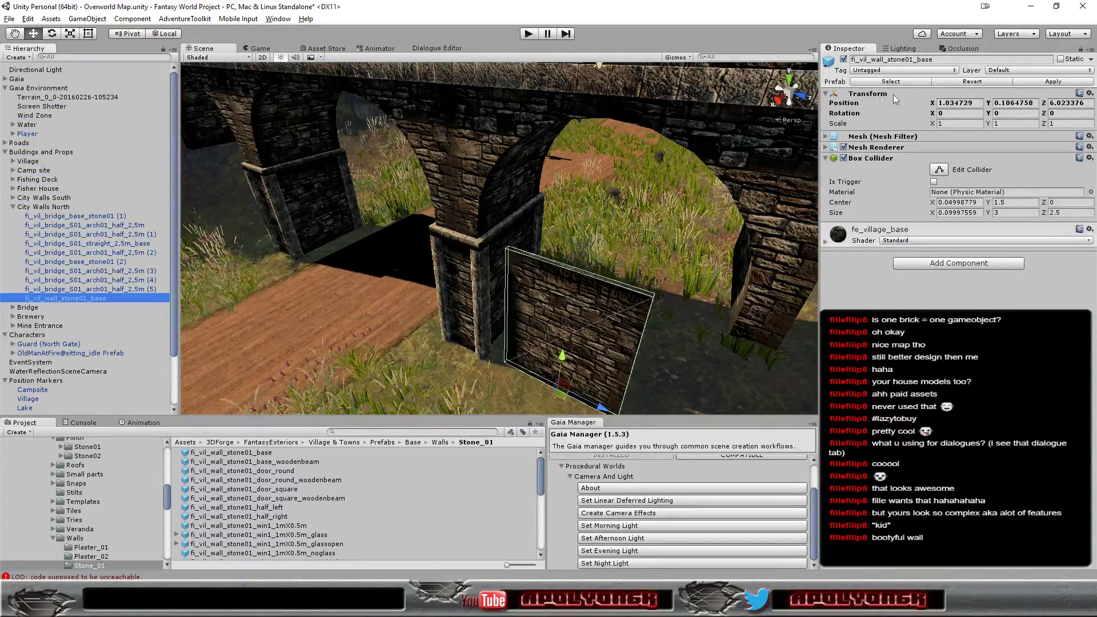
click(1090, 94)
click(1037, 107)
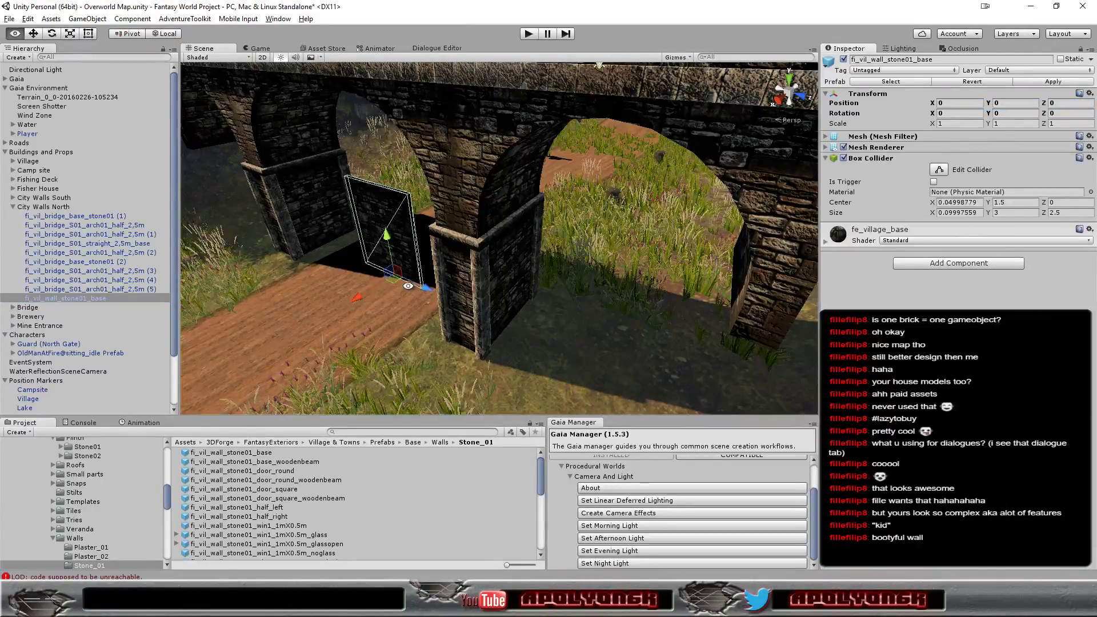
alt+drag(408, 286, 500, 308)
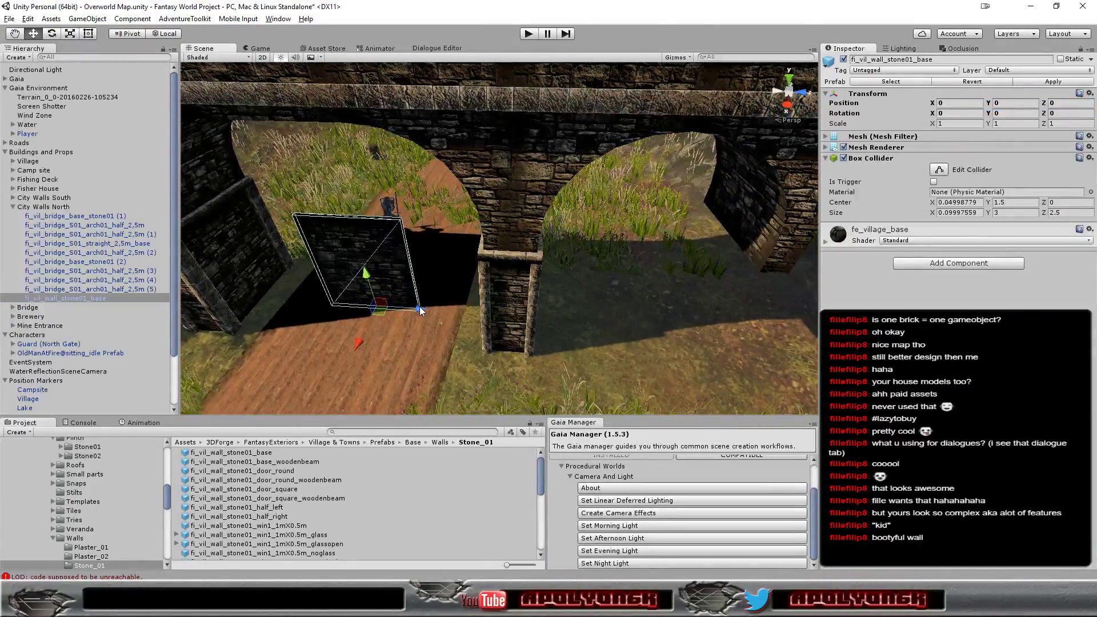
drag(420, 310, 608, 317)
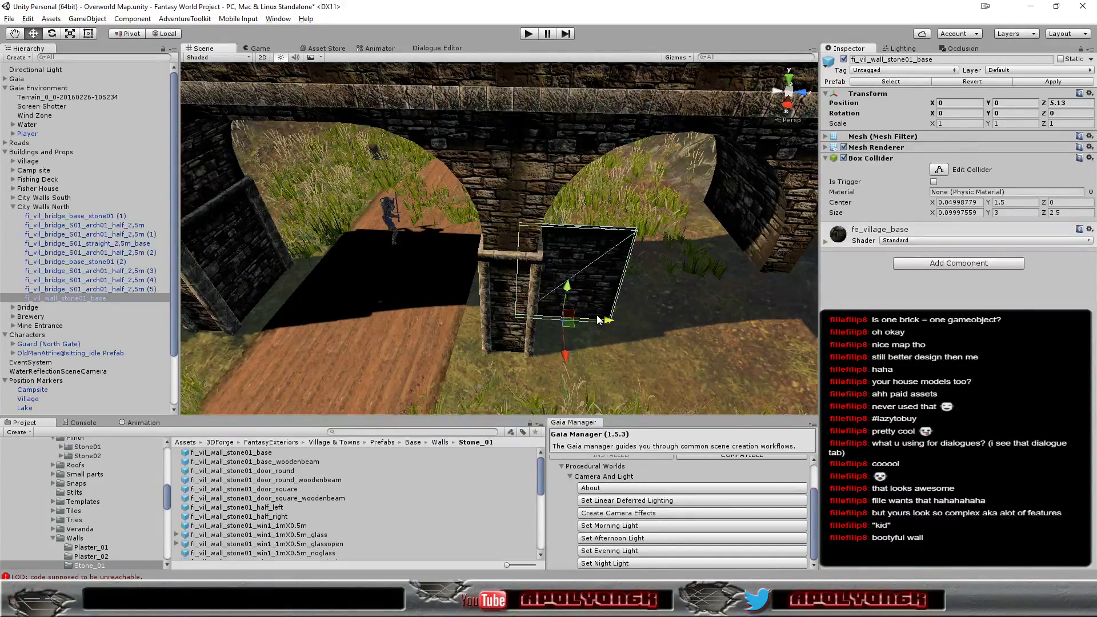
drag(567, 358, 573, 383)
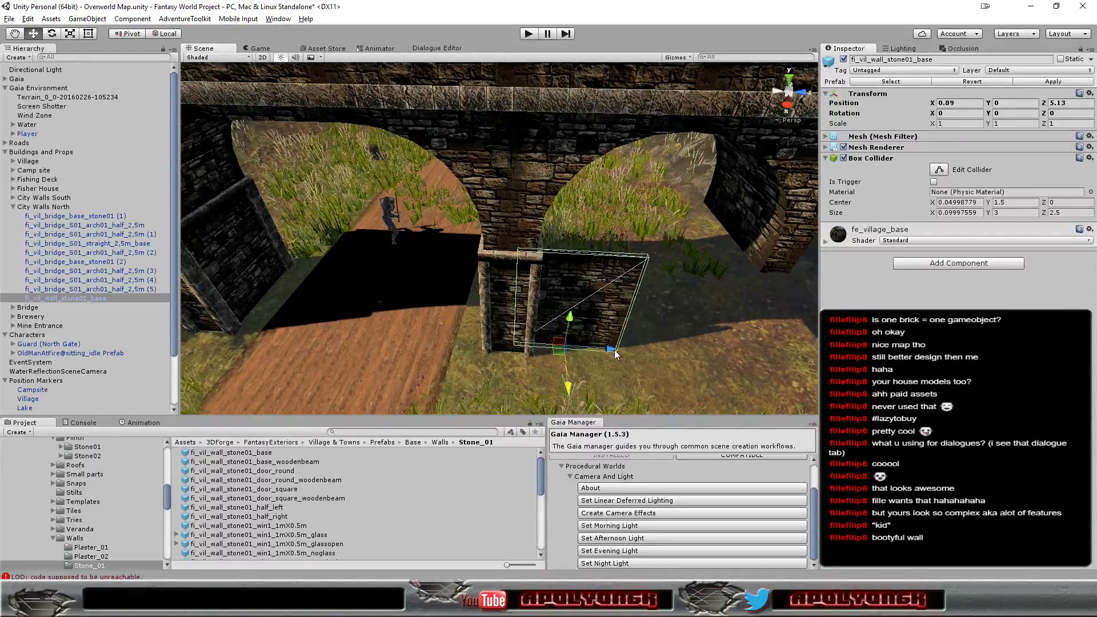
mouse_move(614, 353)
mouse_down()
mouse_move(631, 351)
mouse_move(599, 300)
mouse_move(548, 302)
mouse_up()
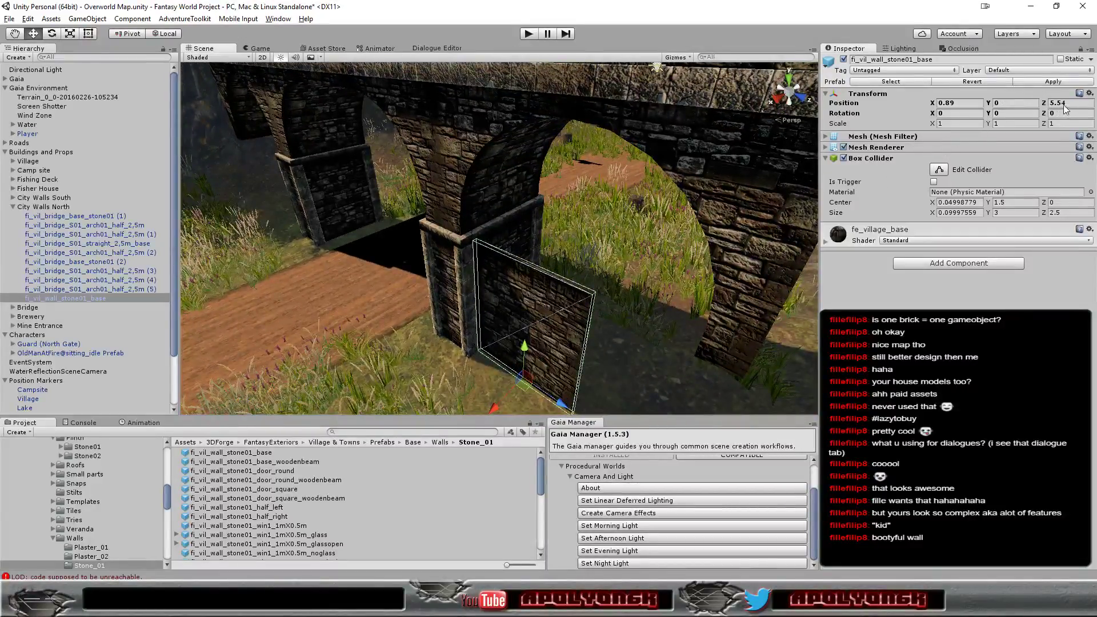
text(5.50)
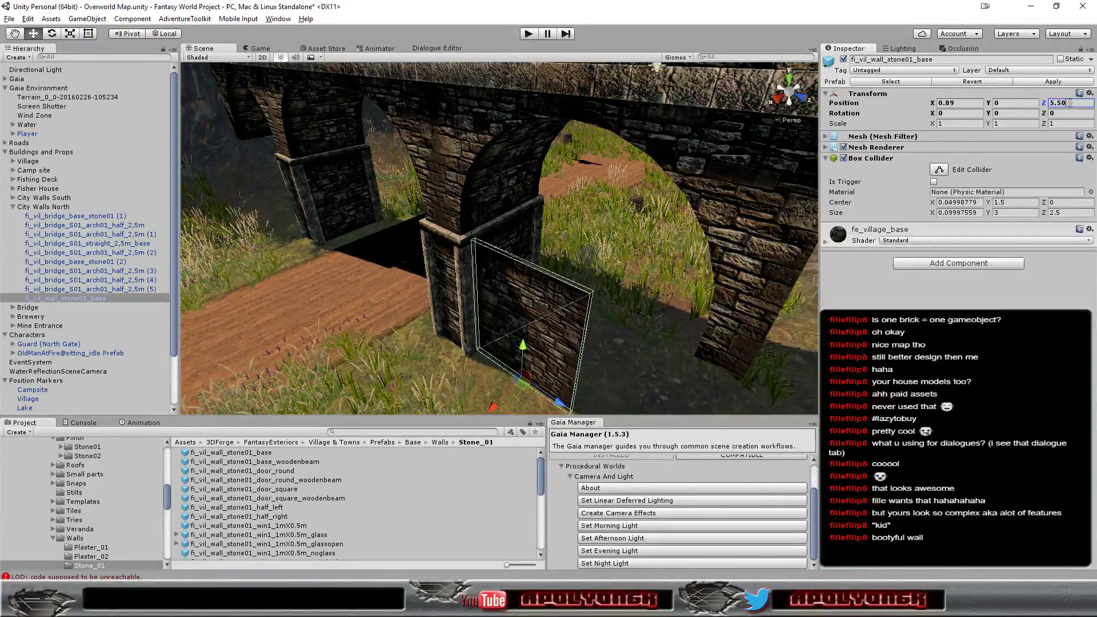
Adjust the wall's Position X from 0.9 to 1 so it sits flush against the pier
mouse_move(613, 272)
alt+mouse_down()
mouse_move(511, 243)
mouse_move(529, 272)
alt+mouse_up()
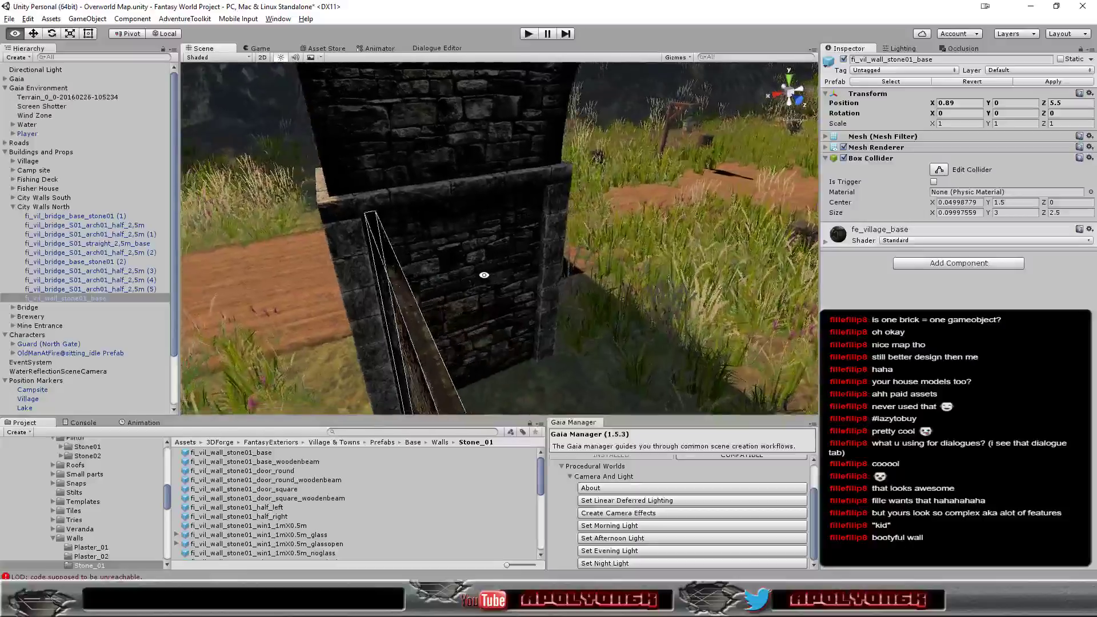
alt+drag(529, 272, 484, 276)
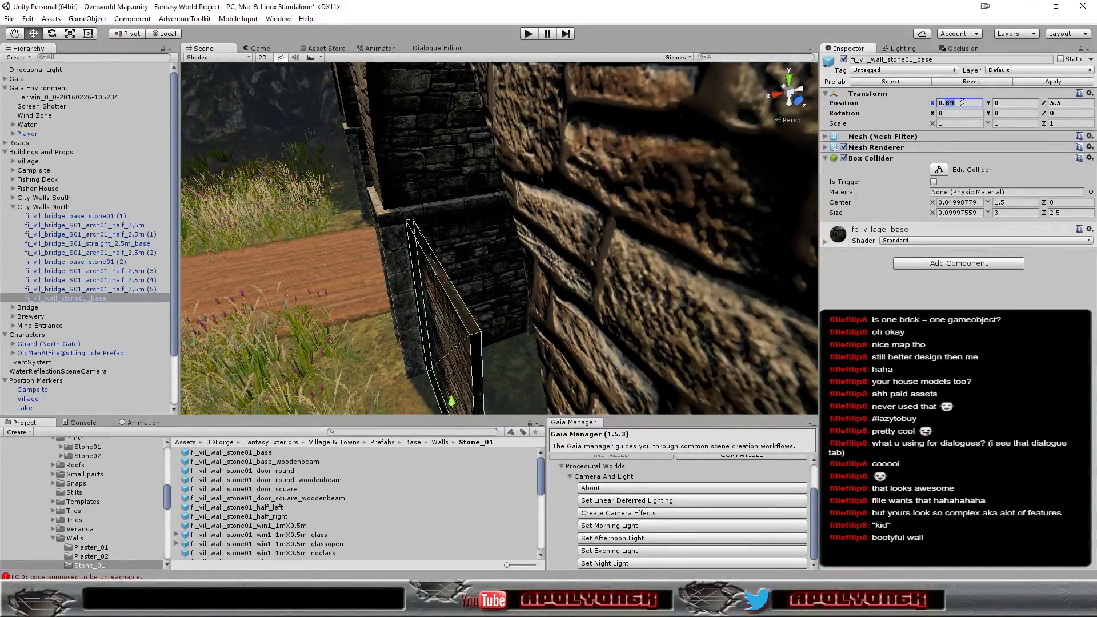
text(0.9)
mouse_move(675, 180)
alt+mouse_down()
mouse_move(633, 292)
mouse_move(519, 339)
mouse_move(537, 335)
alt+mouse_up()
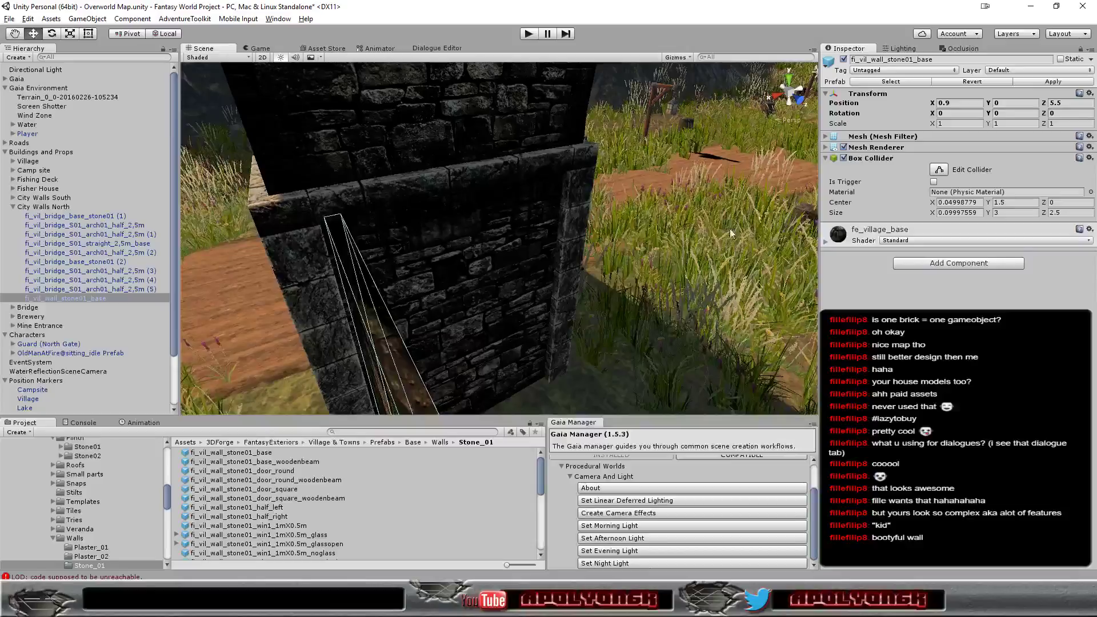
text(1)
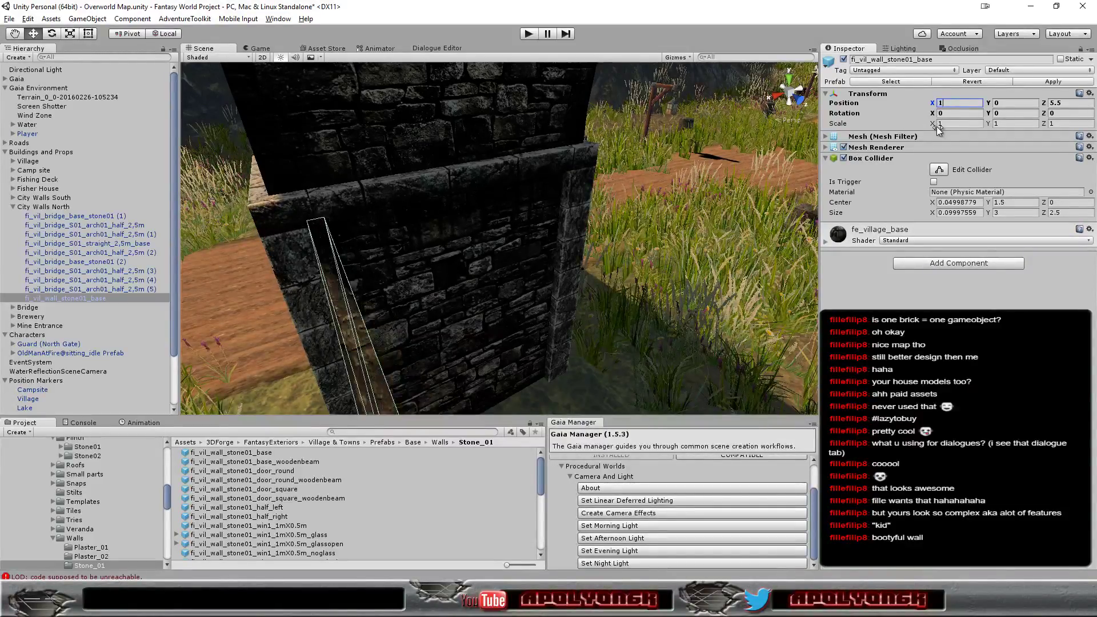
mouse_move(429, 343)
alt+mouse_down()
mouse_move(600, 283)
mouse_move(480, 250)
mouse_move(521, 237)
mouse_move(622, 312)
alt+mouse_up()
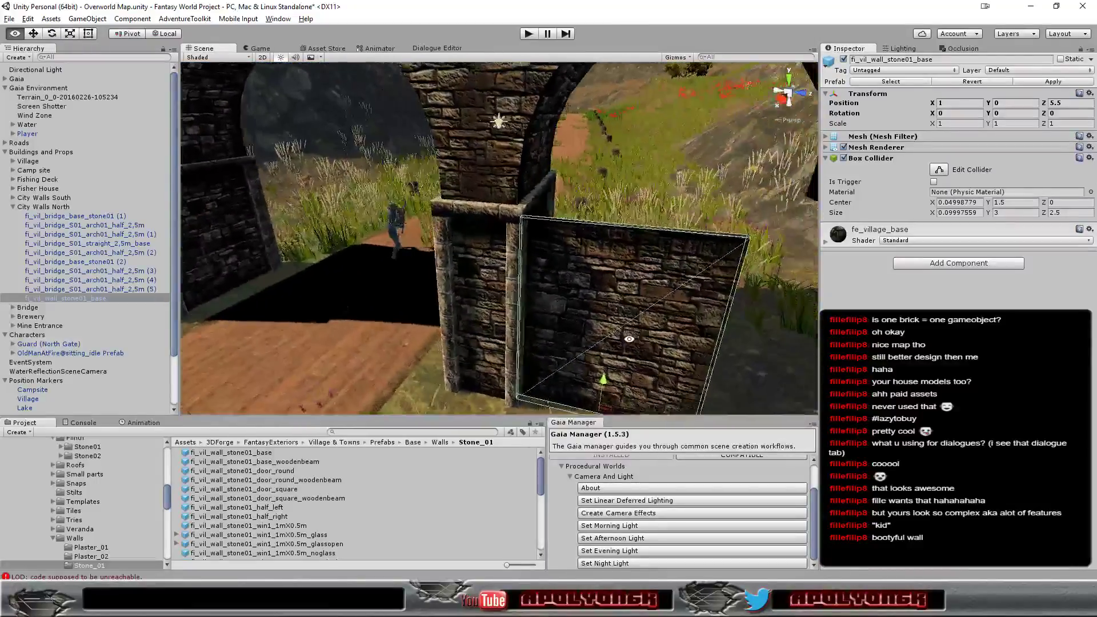
Duplicate the stone wall panel and vertex-snap the copy onto the first panel's top at height 3
scroll(622, 312, down, 3)
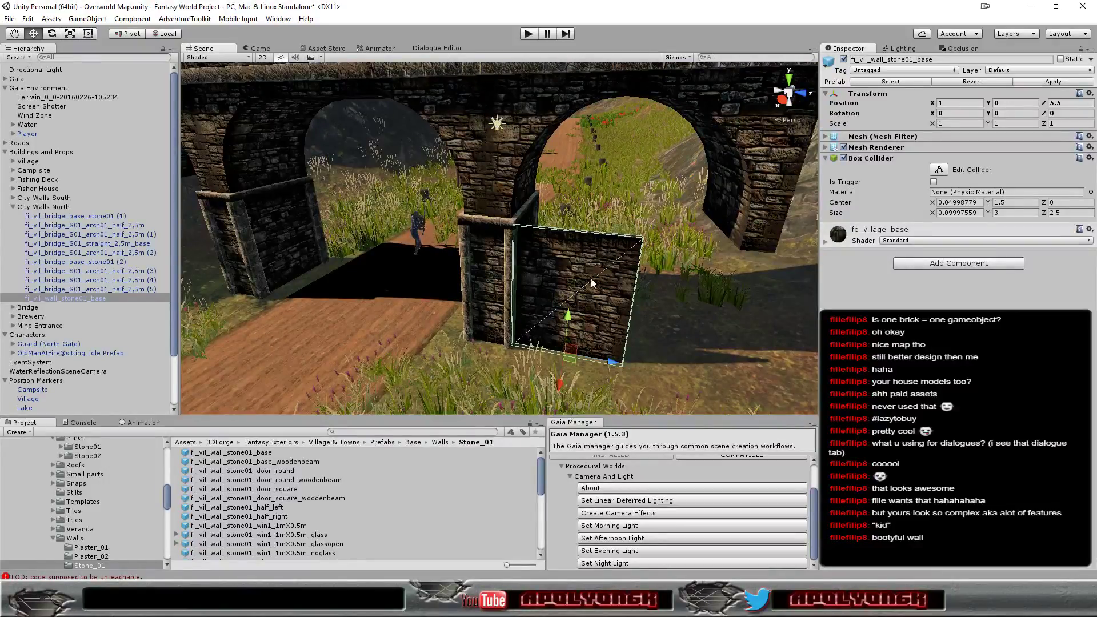
key(ctrl+d)
mouse_move(571, 317)
mouse_down()
mouse_move(575, 216)
mouse_move(564, 214)
mouse_move(562, 235)
mouse_move(522, 248)
mouse_up()
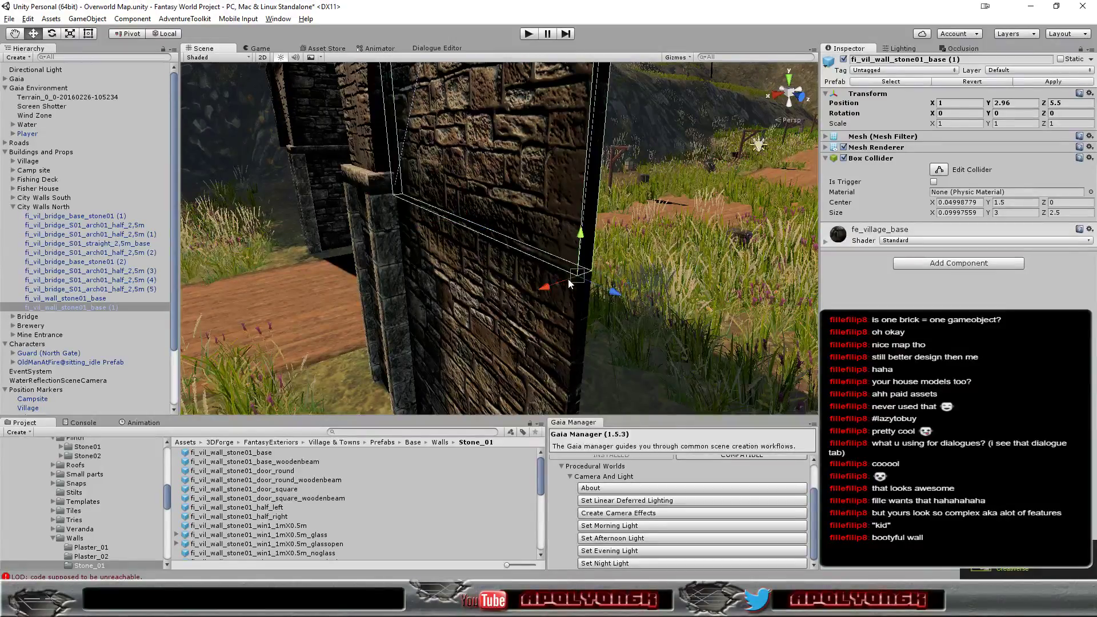
drag(568, 279, 575, 269)
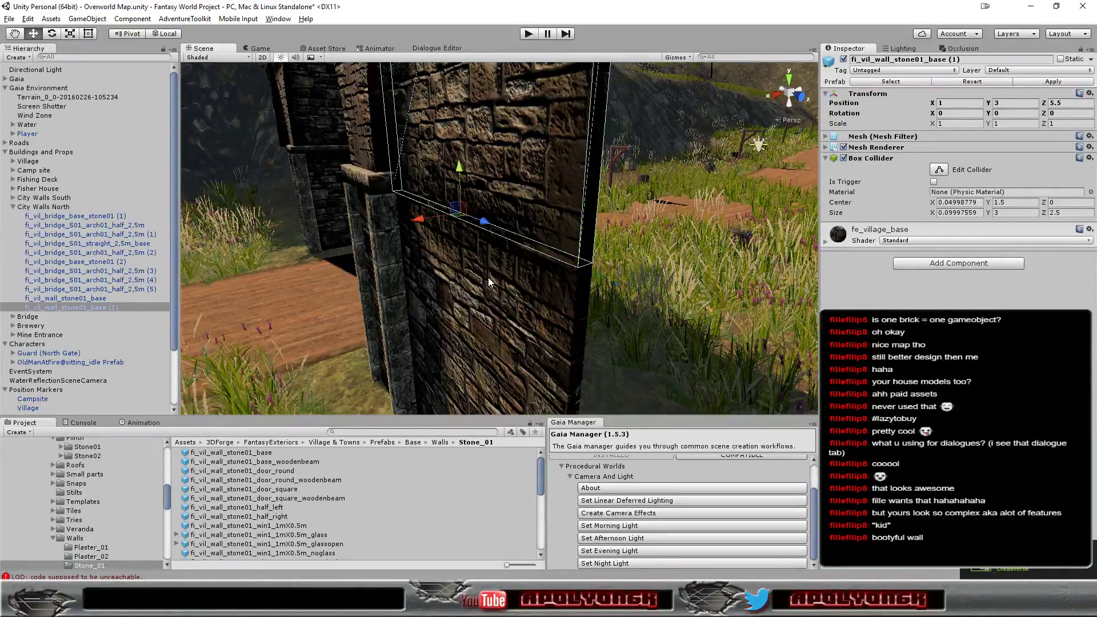
scroll(480, 278, down, 3)
scroll(474, 281, down, 2)
scroll(473, 288, down, 2)
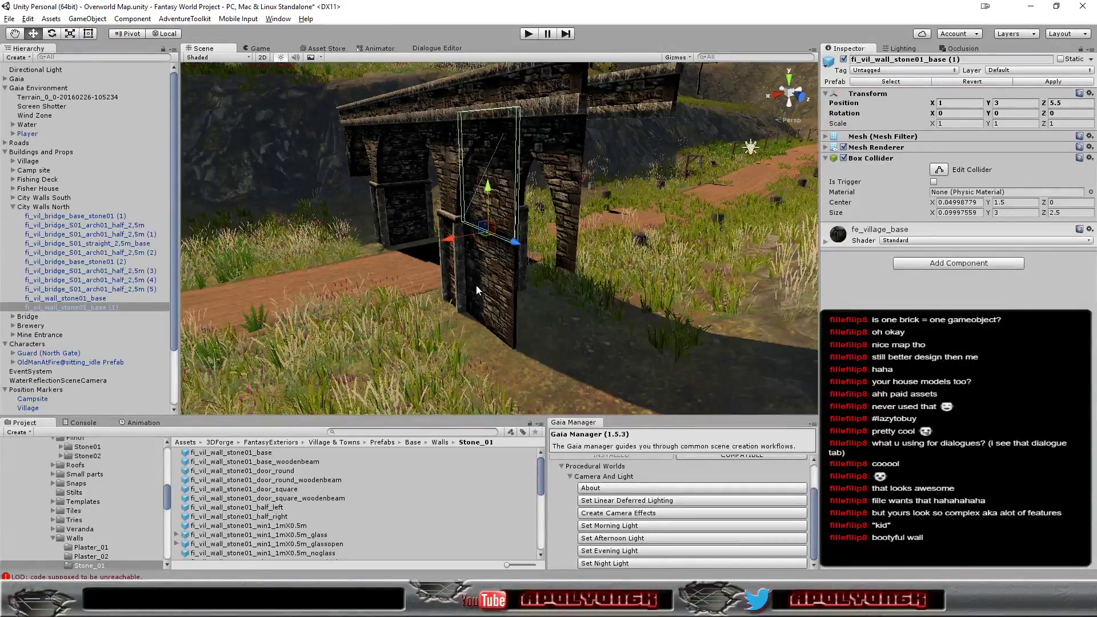
mouse_move(477, 285)
alt+mouse_down()
mouse_move(390, 384)
mouse_move(650, 245)
alt+mouse_up()
Select the stone wall panel in the arch and set its Position Z to 5
click(669, 243)
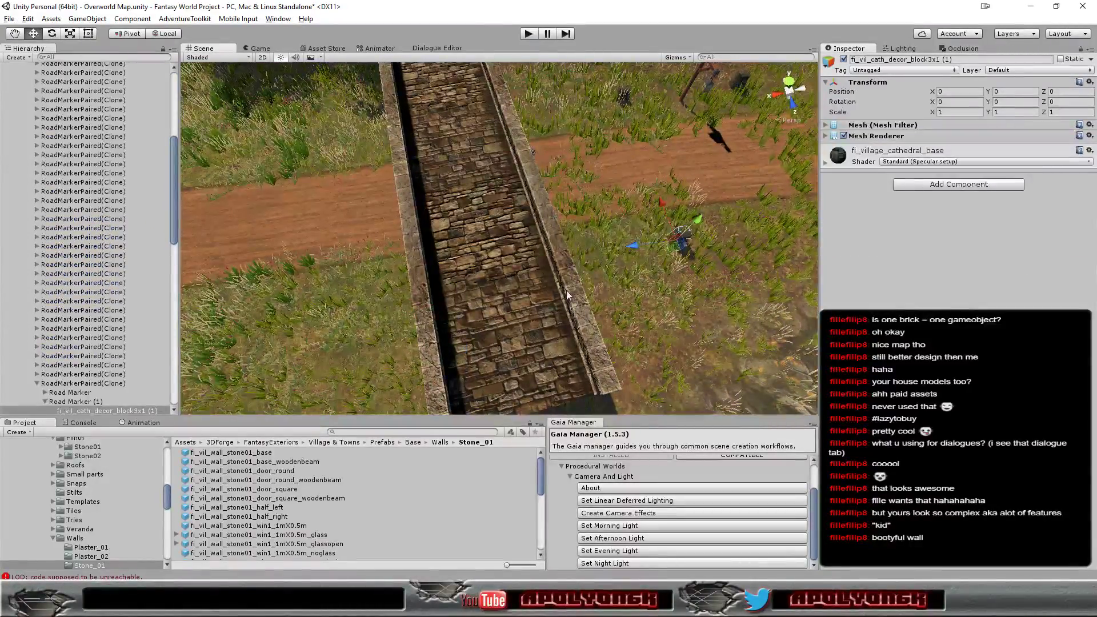
alt+drag(567, 290, 461, 246)
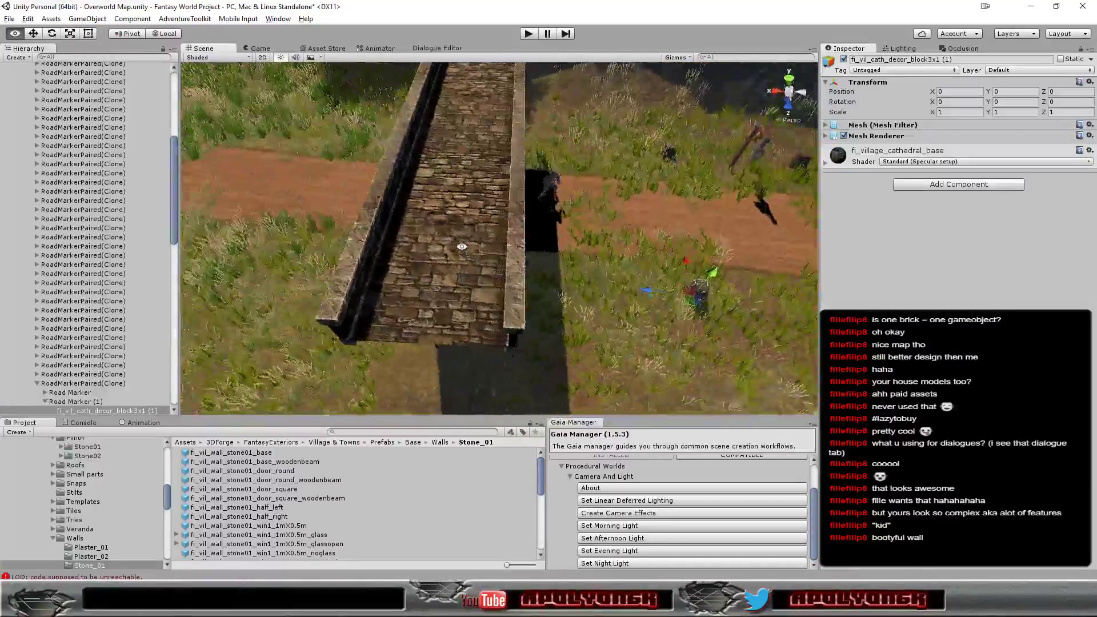
scroll(462, 247, up, 3)
scroll(449, 230, up, 3)
scroll(415, 242, up, 3)
scroll(398, 230, up, 2)
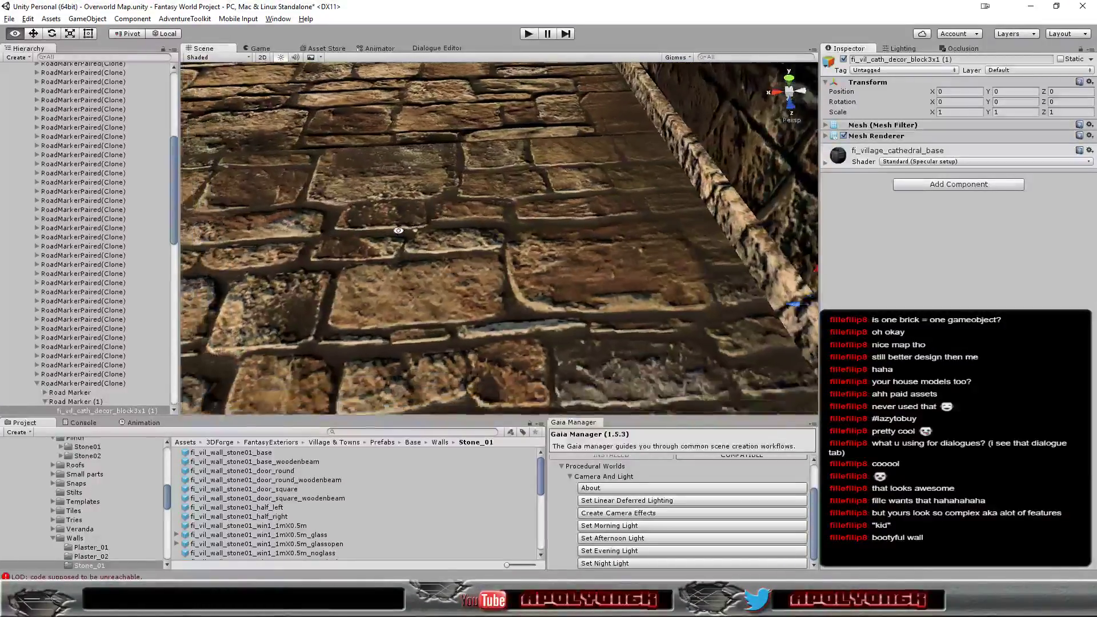
mouse_move(399, 231)
alt+mouse_down()
mouse_move(603, 216)
mouse_move(679, 134)
mouse_move(640, 180)
mouse_move(601, 156)
mouse_move(569, 265)
mouse_move(598, 243)
alt+mouse_up()
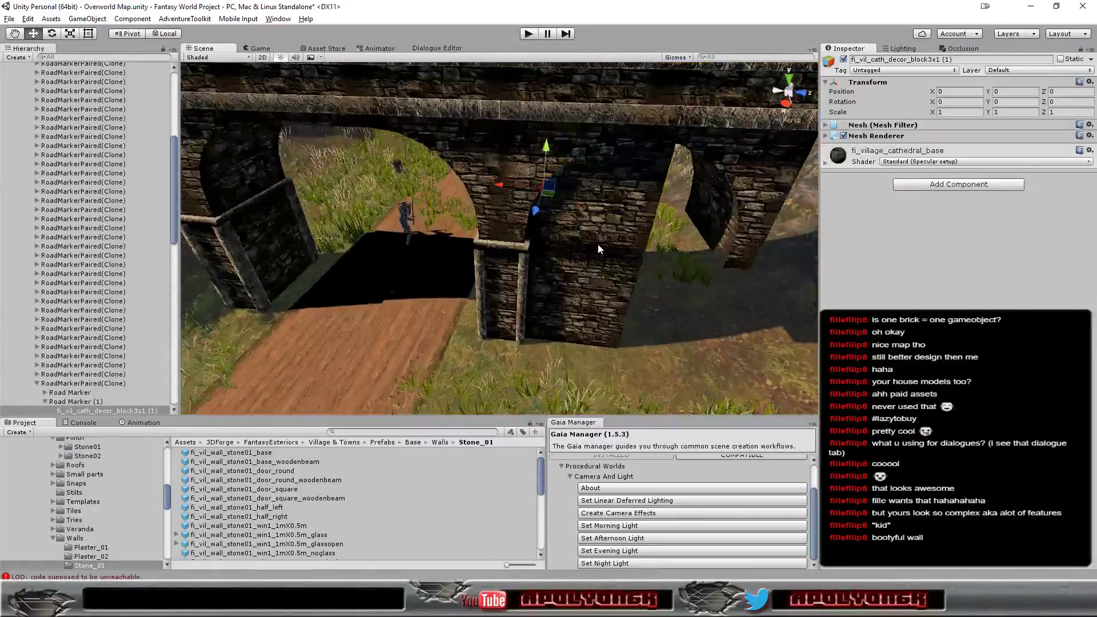
scroll(599, 249, up, 3)
click(601, 294)
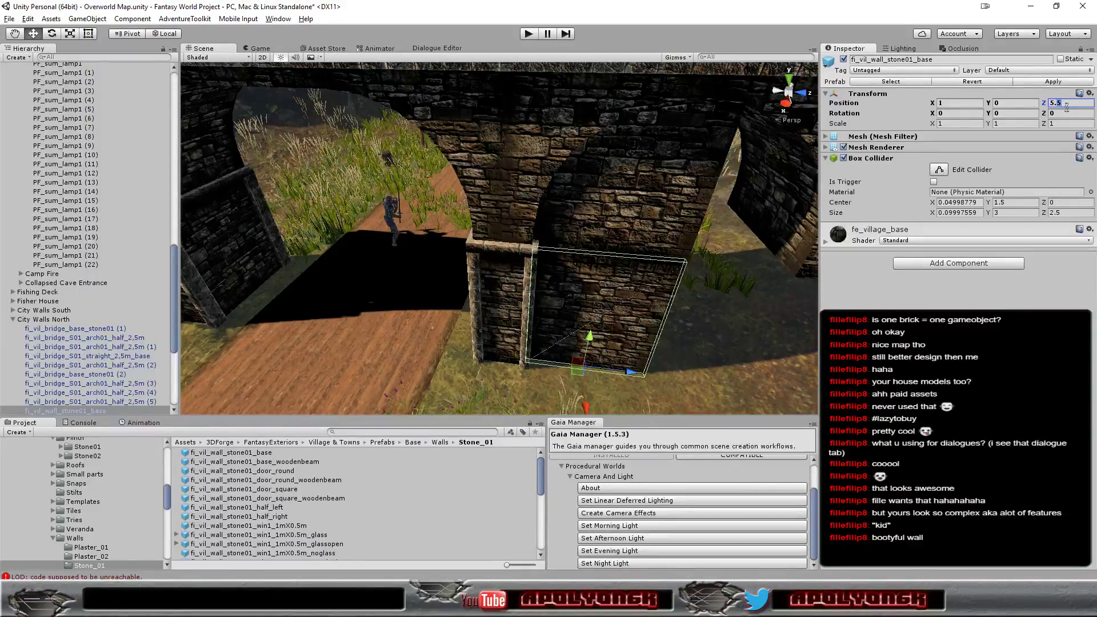
key(BackSpace)
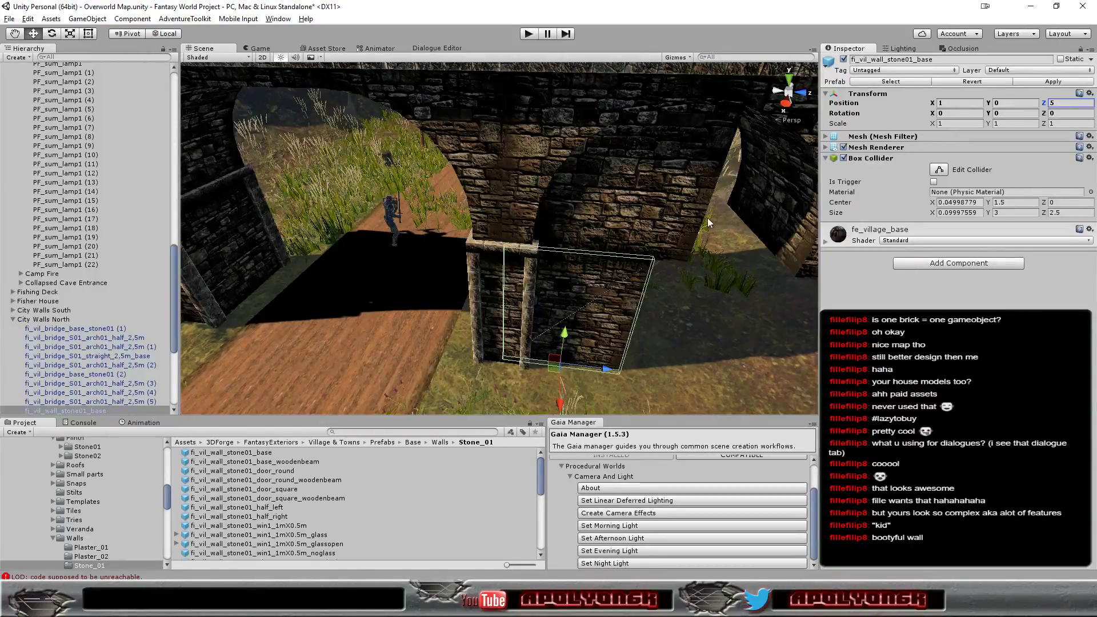
Duplicate the panel, raise the copy on top to height 3, and set its Z to 5
key(ctrl+d)
drag(707, 218, 671, 219)
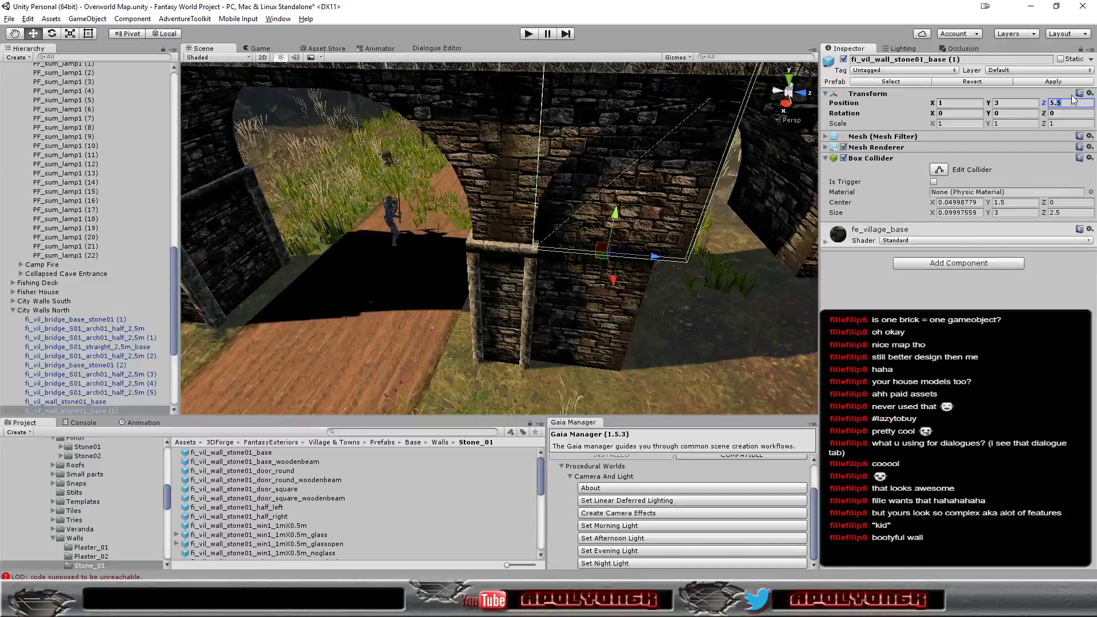
text(5.0)
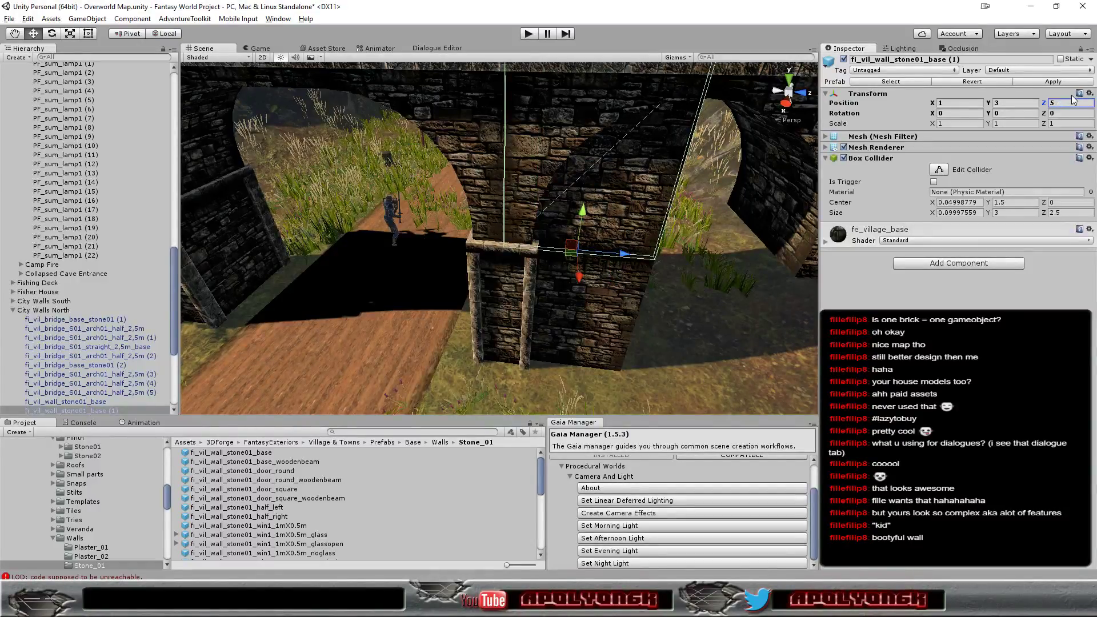
alt+drag(771, 117, 714, 189)
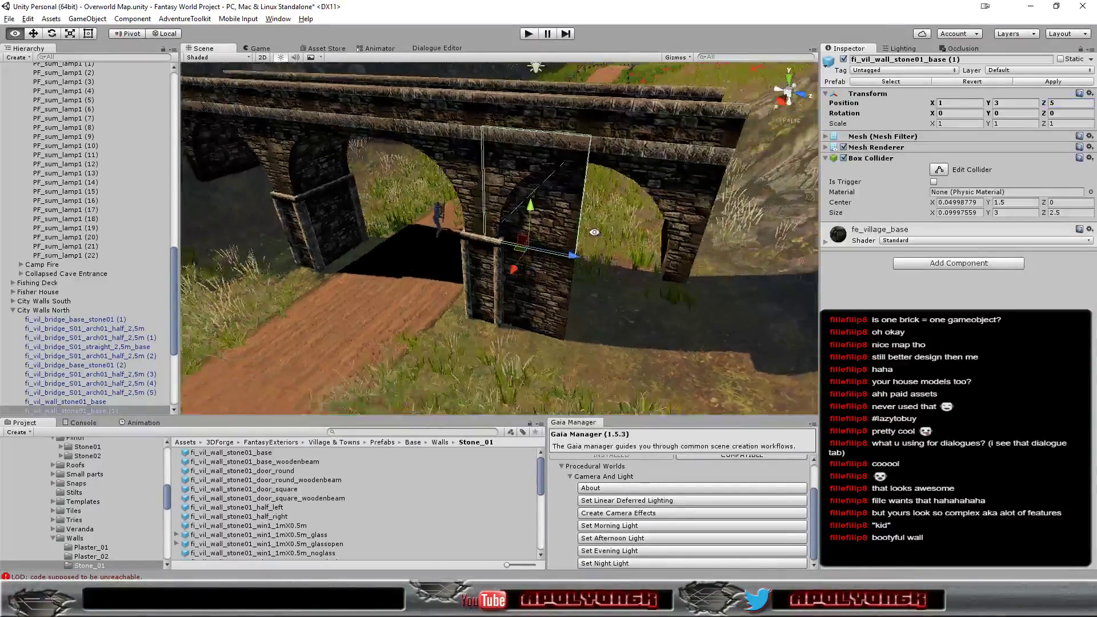
mouse_move(496, 274)
alt+mouse_down()
mouse_move(401, 235)
mouse_move(656, 162)
mouse_move(602, 174)
mouse_move(607, 183)
alt+mouse_up()
scroll(608, 186, up, 3)
scroll(618, 190, up, 3)
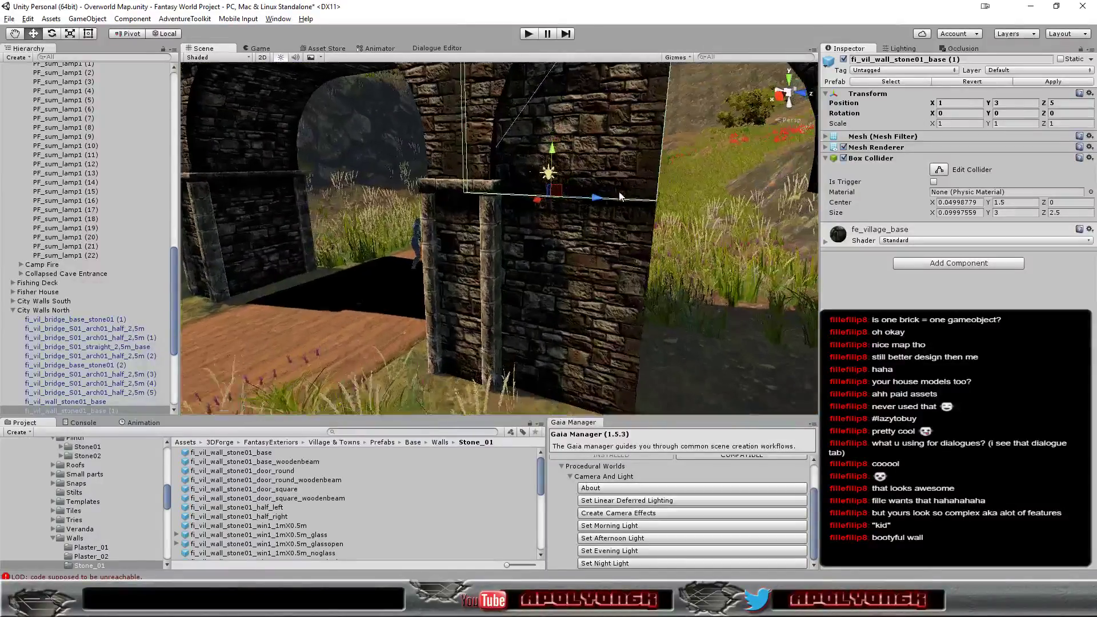
alt+drag(708, 197, 673, 242)
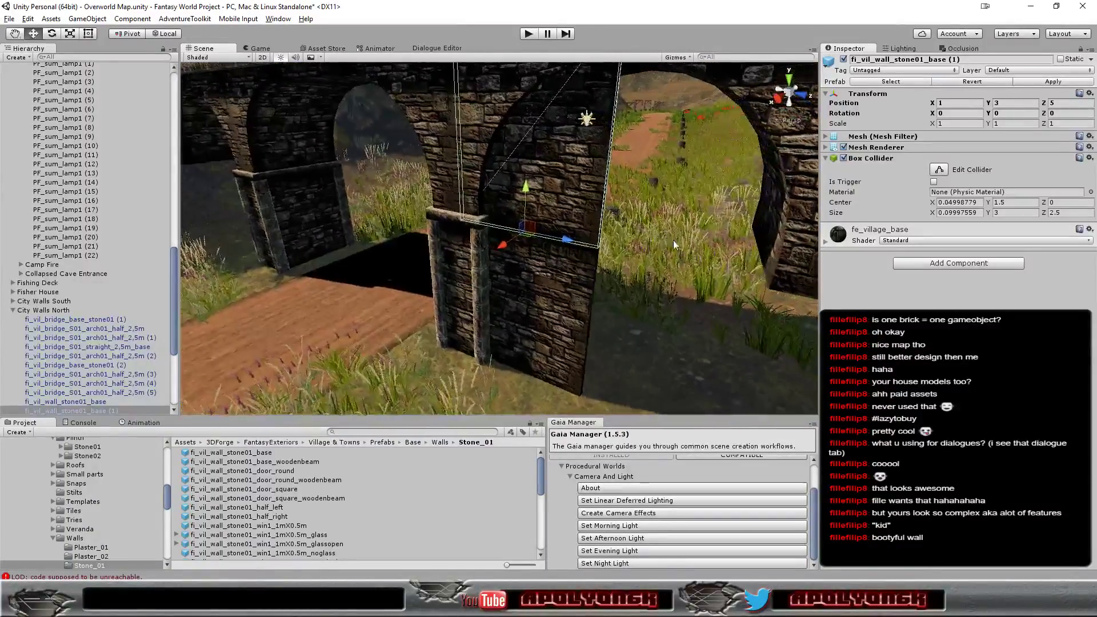
Move the selected pair of wall panels along Z and round the Position Z to 7.5
shift+click(551, 307)
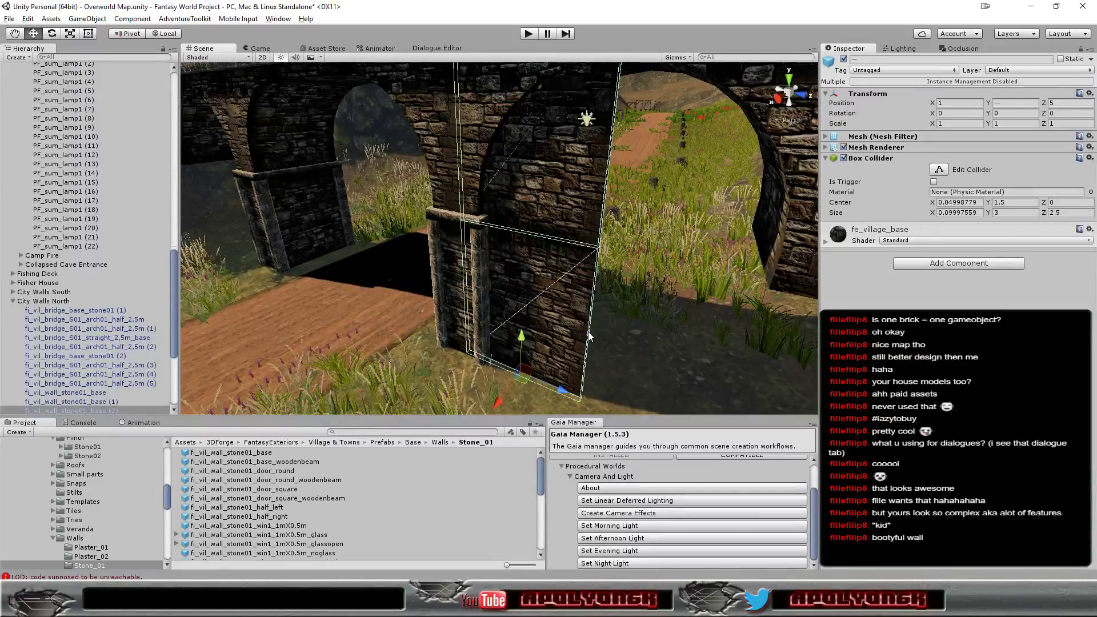
drag(562, 394, 677, 413)
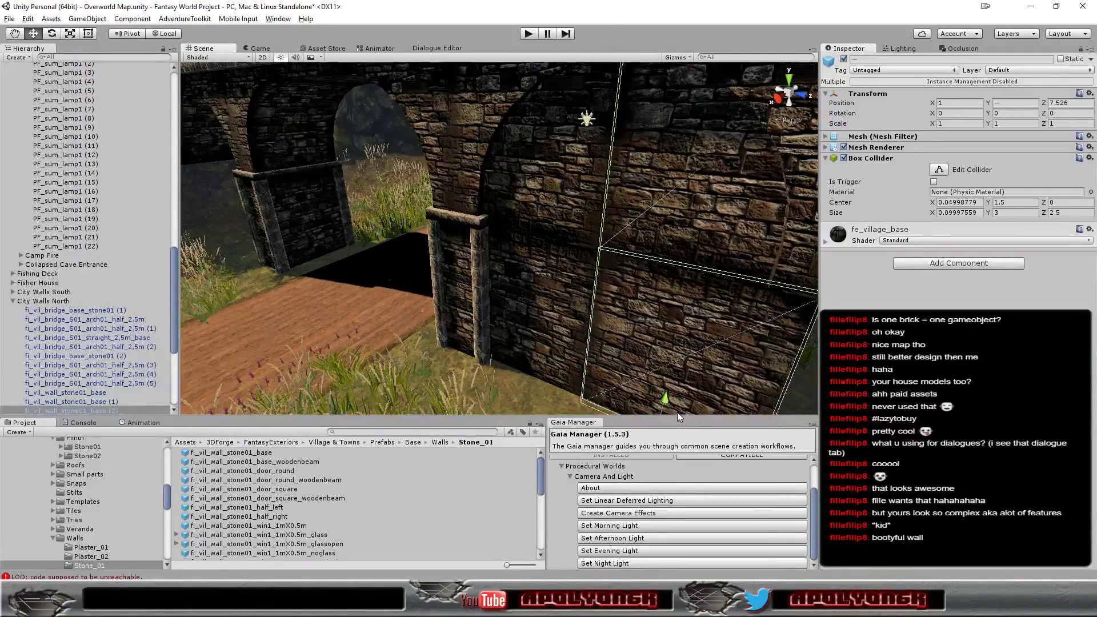
click(1061, 103)
text(7.5)
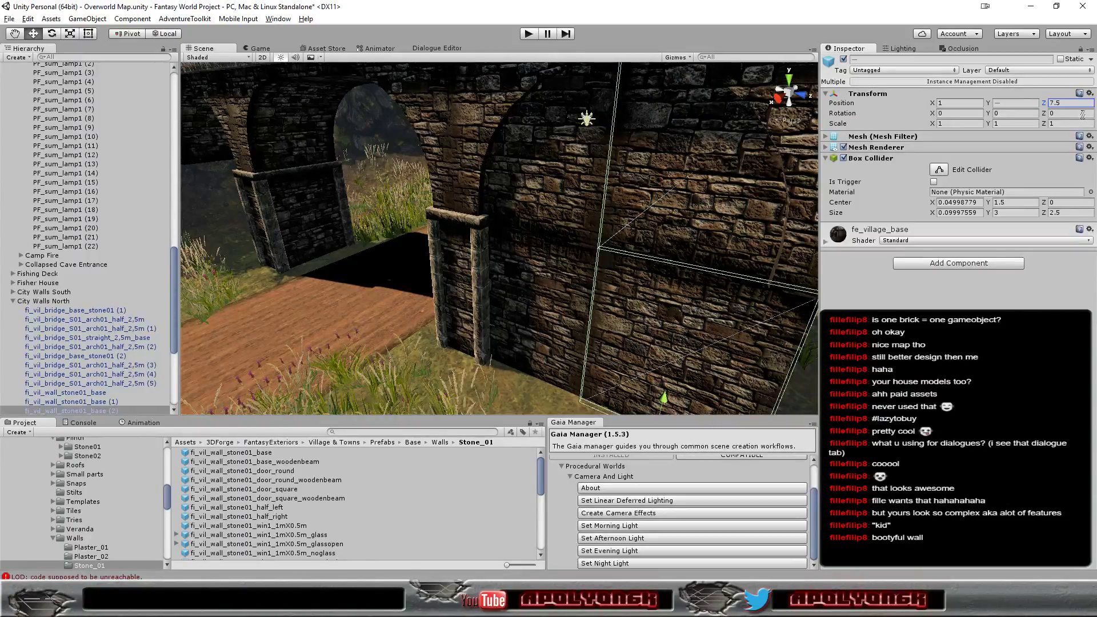
scroll(568, 249, down, 5)
mouse_move(580, 260)
alt+mouse_down()
mouse_move(722, 271)
mouse_move(464, 226)
mouse_move(487, 336)
mouse_move(575, 307)
alt+mouse_up()
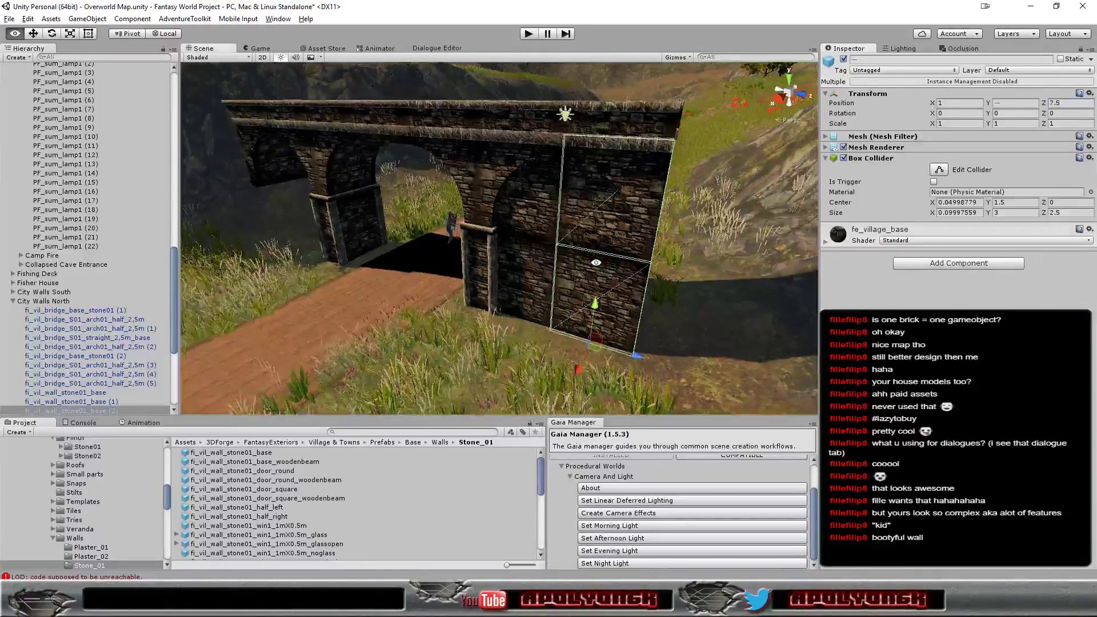
scroll(575, 307, up, 5)
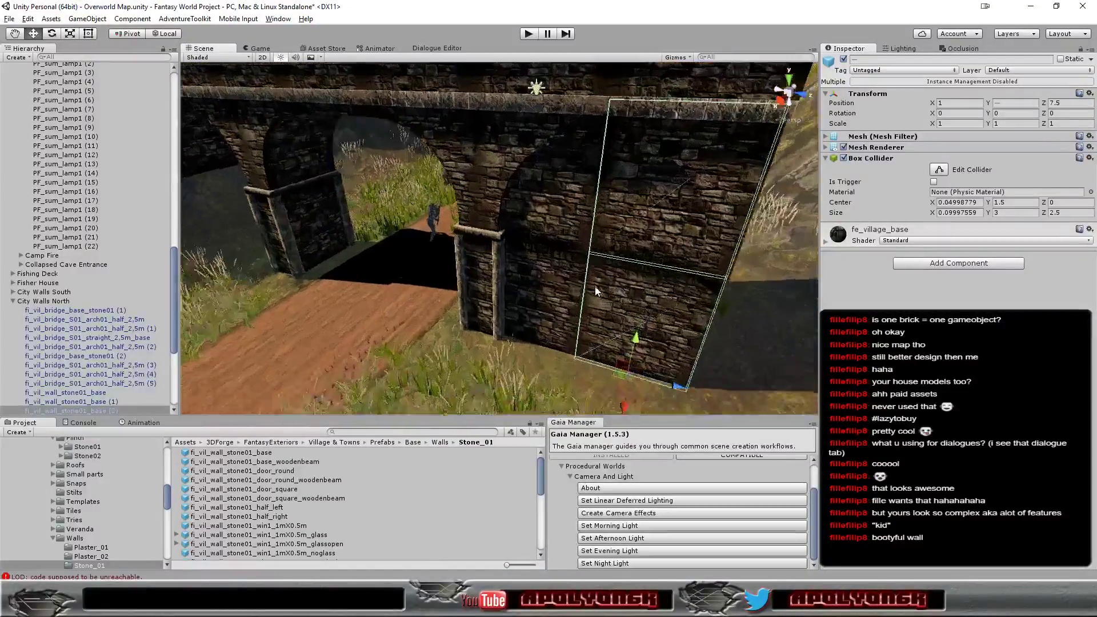
Select all four stone wall panels, including the newest copy
shift+click(569, 306)
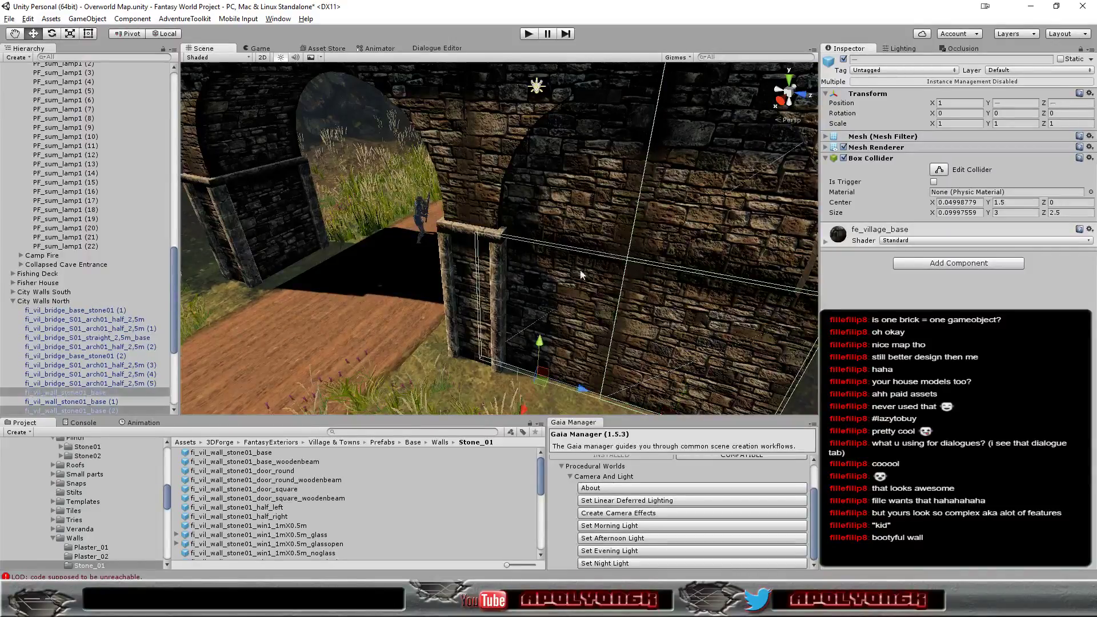
shift+click(580, 209)
scroll(629, 245, down, 3)
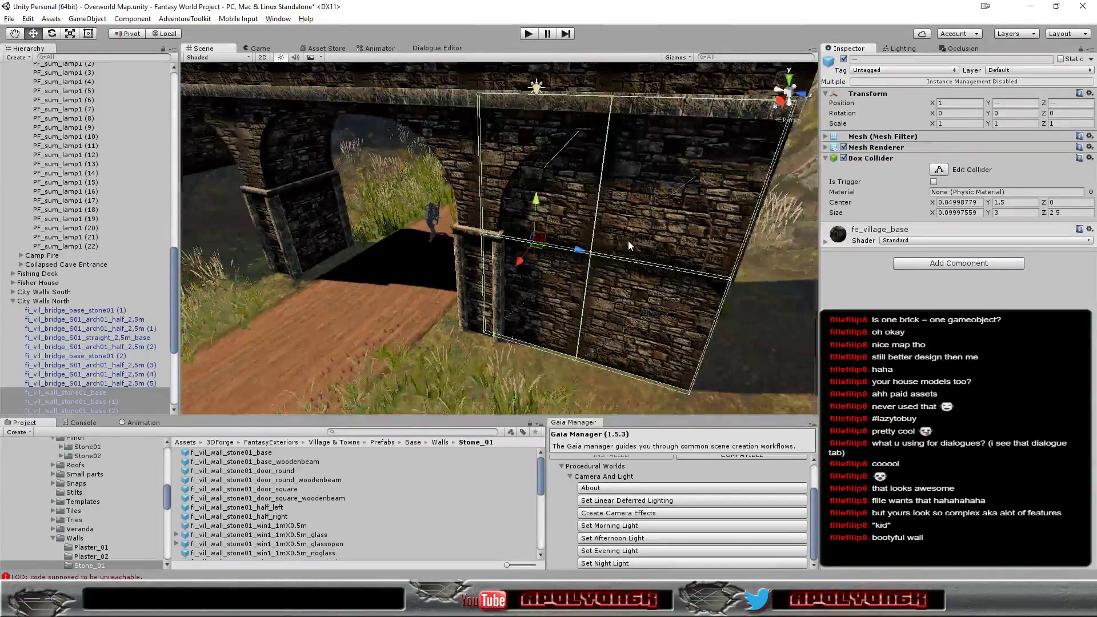
scroll(624, 260, down, 3)
click(618, 263)
text(1)
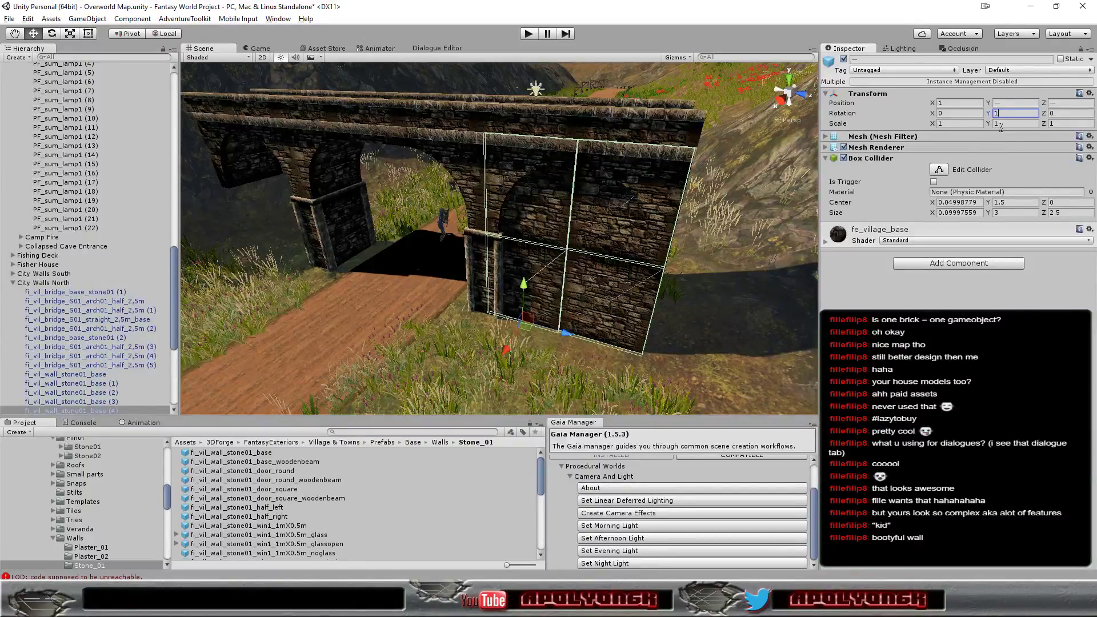
Set the stacked stone wall panels' Position X to -1 and orbit around to check their fit
text(80)
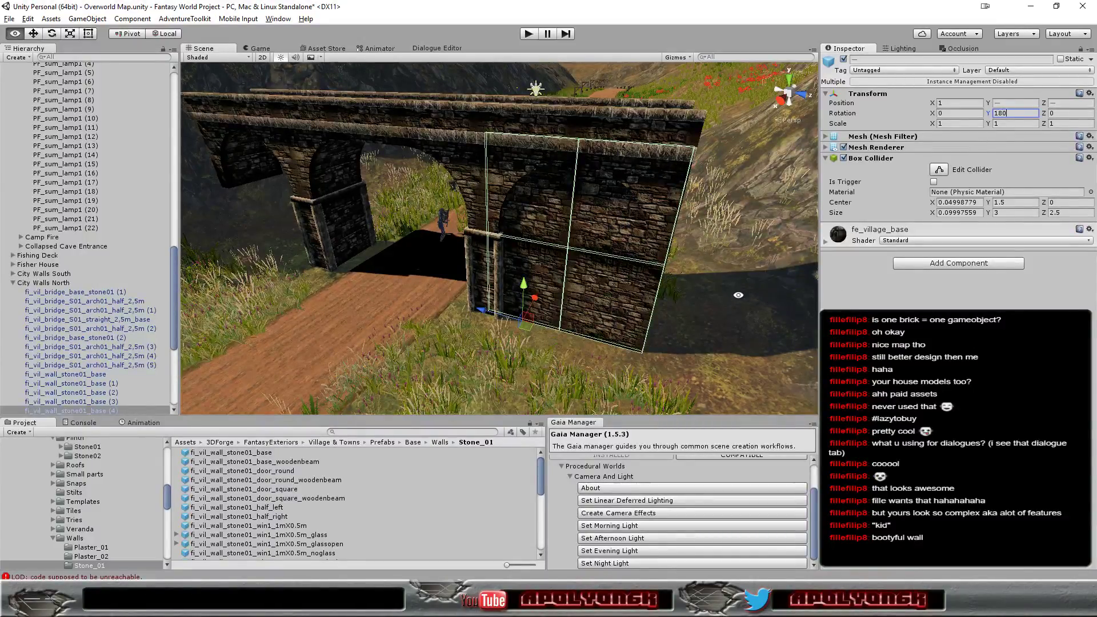
alt+drag(738, 295, 427, 296)
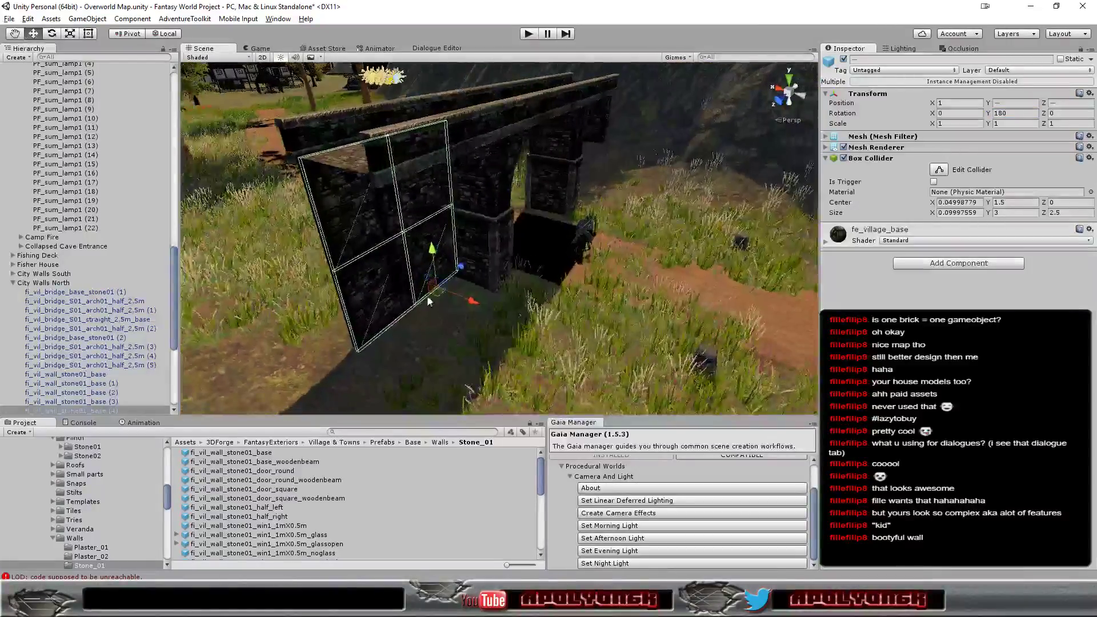
drag(477, 303, 516, 312)
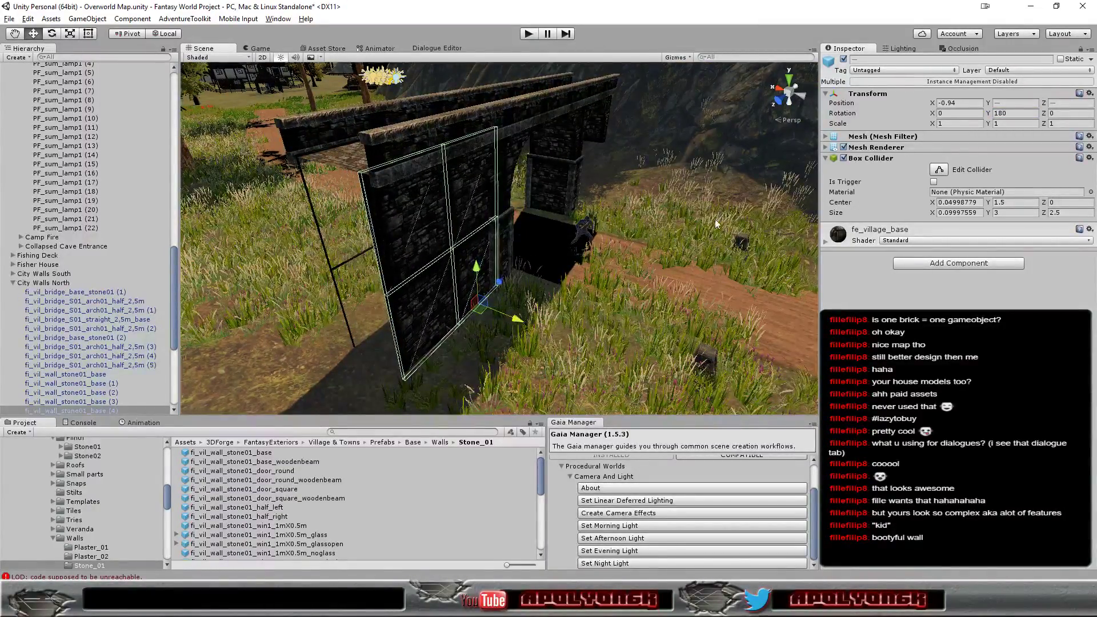
click(958, 103)
text(-)
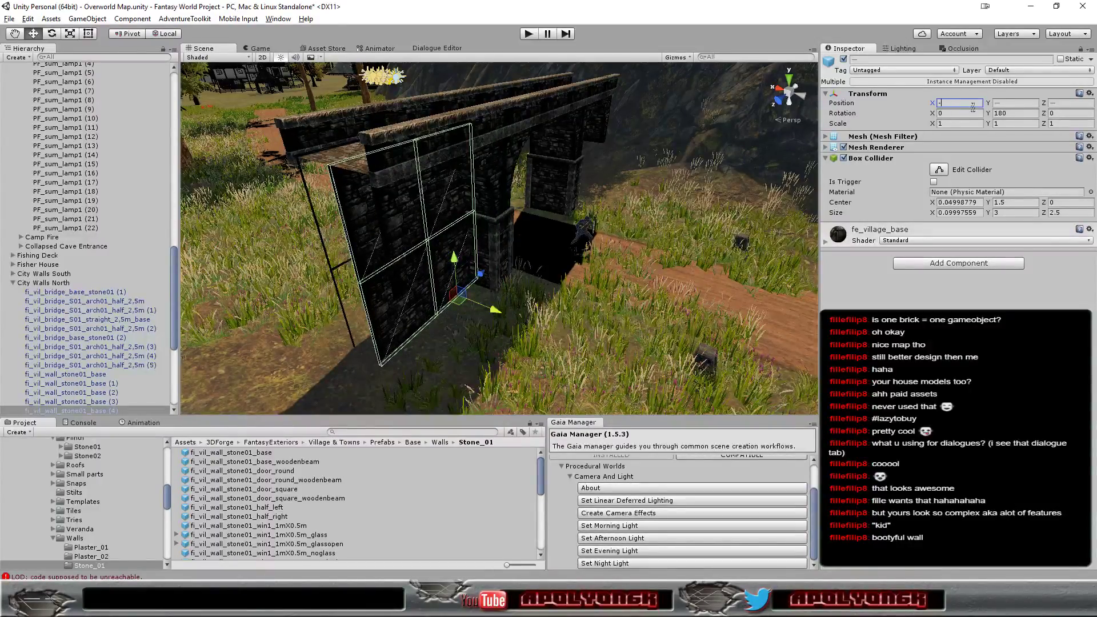
text(01)
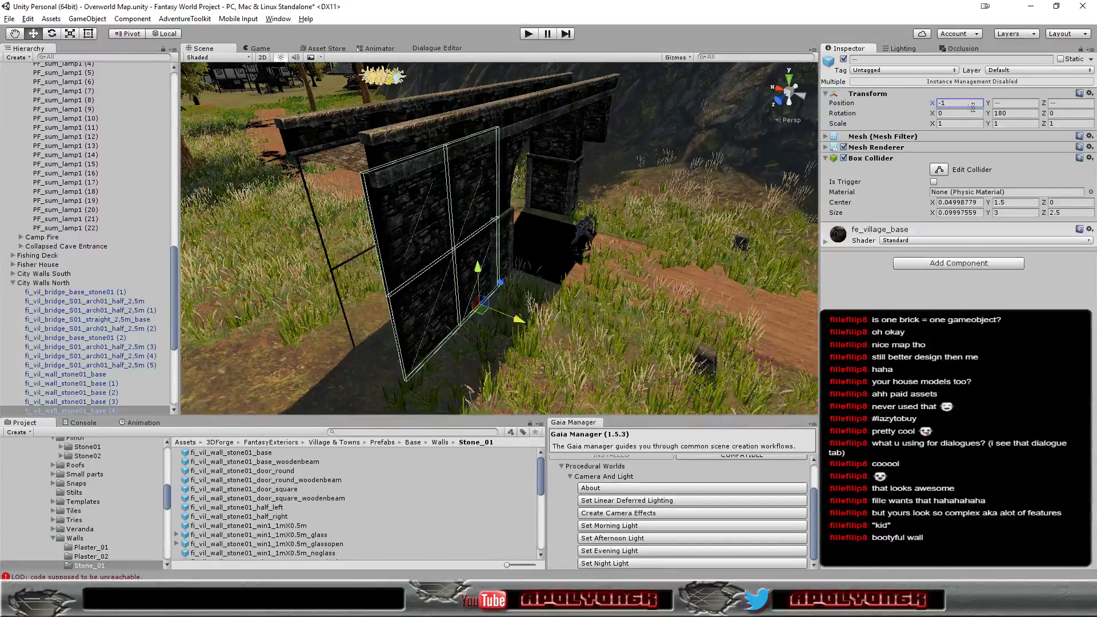
scroll(515, 246, up, 5)
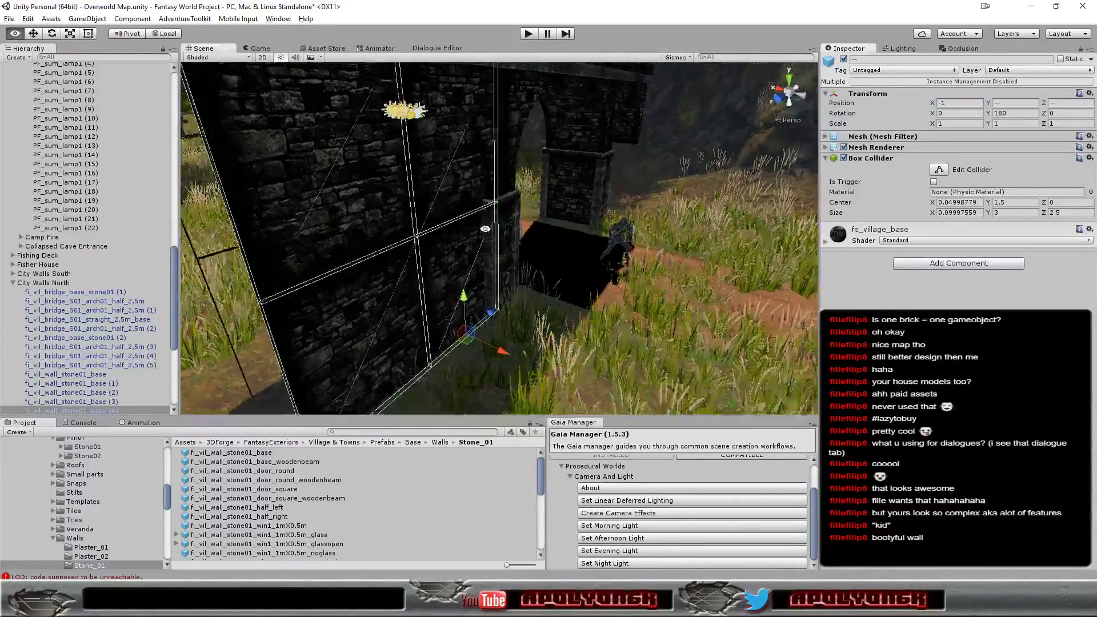
mouse_move(514, 246)
alt+mouse_down()
mouse_move(402, 187)
mouse_move(826, 217)
mouse_move(349, 210)
alt+mouse_up()
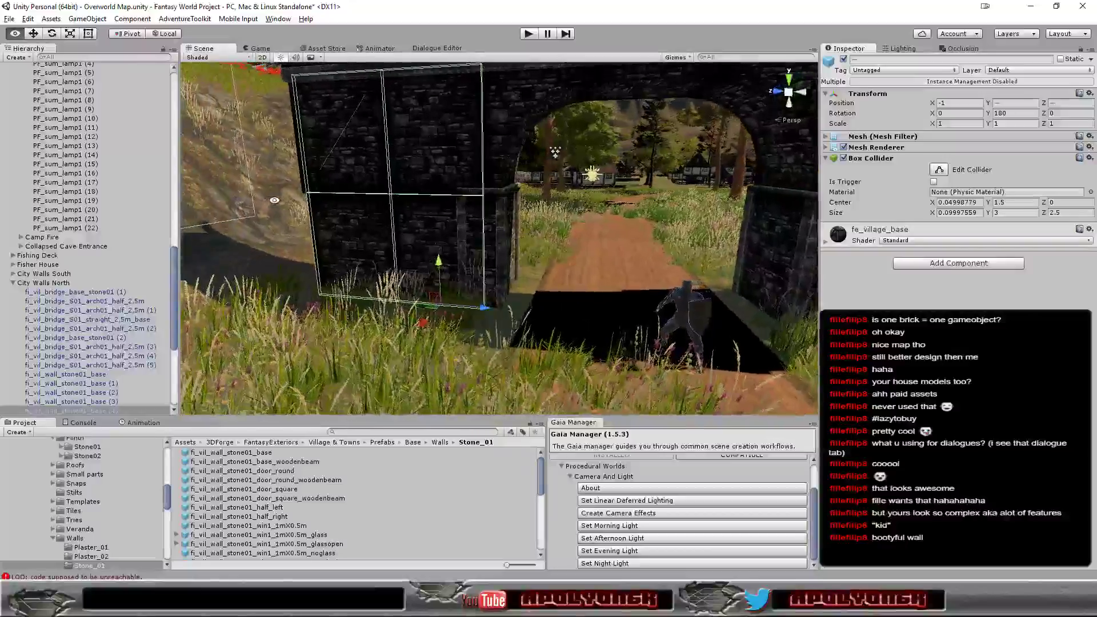
mouse_move(350, 210)
alt+mouse_down()
mouse_move(734, 295)
mouse_move(680, 282)
alt+mouse_up()
click(626, 263)
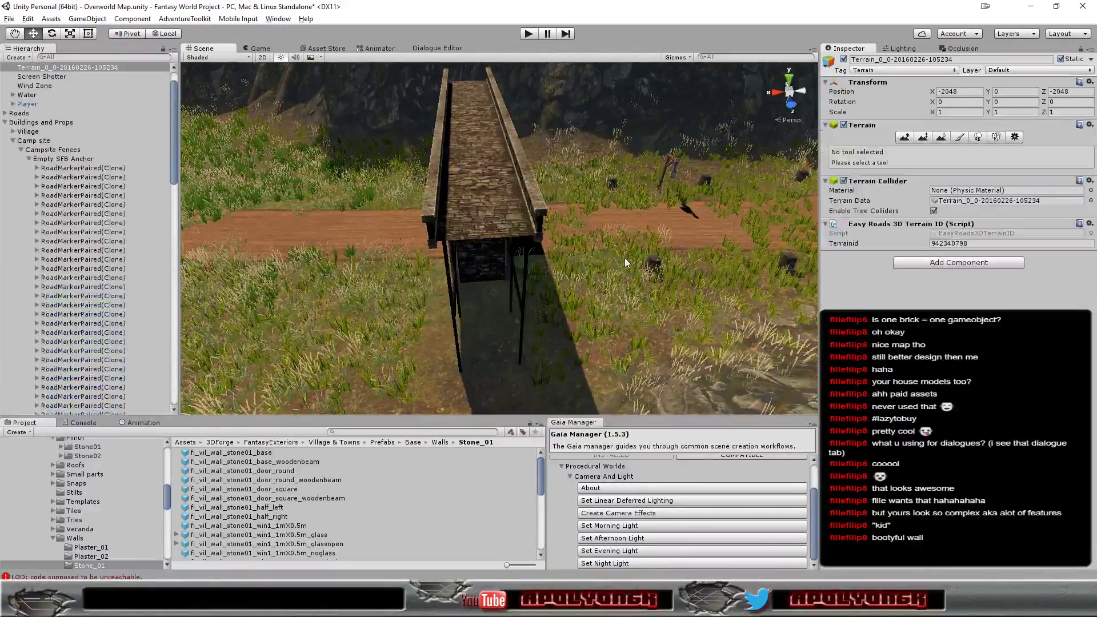
mouse_move(617, 262)
alt+mouse_down()
mouse_move(608, 280)
mouse_move(561, 268)
mouse_move(685, 351)
mouse_move(1011, 262)
mouse_move(715, 269)
mouse_move(614, 169)
mouse_move(278, 148)
mouse_move(458, 189)
mouse_move(733, 226)
alt+mouse_up()
scroll(608, 280, up, 3)
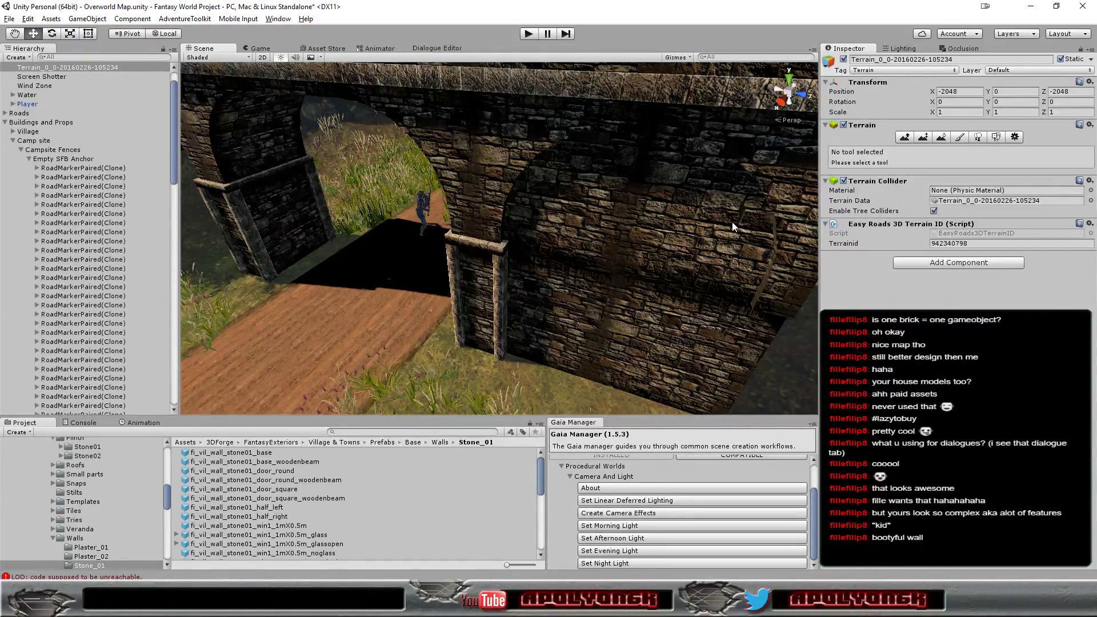
Select the stone pillar, three wall sections and two arch pieces at the bridge's end
scroll(732, 222, down, 3)
scroll(568, 172, down, 3)
scroll(560, 179, down, 3)
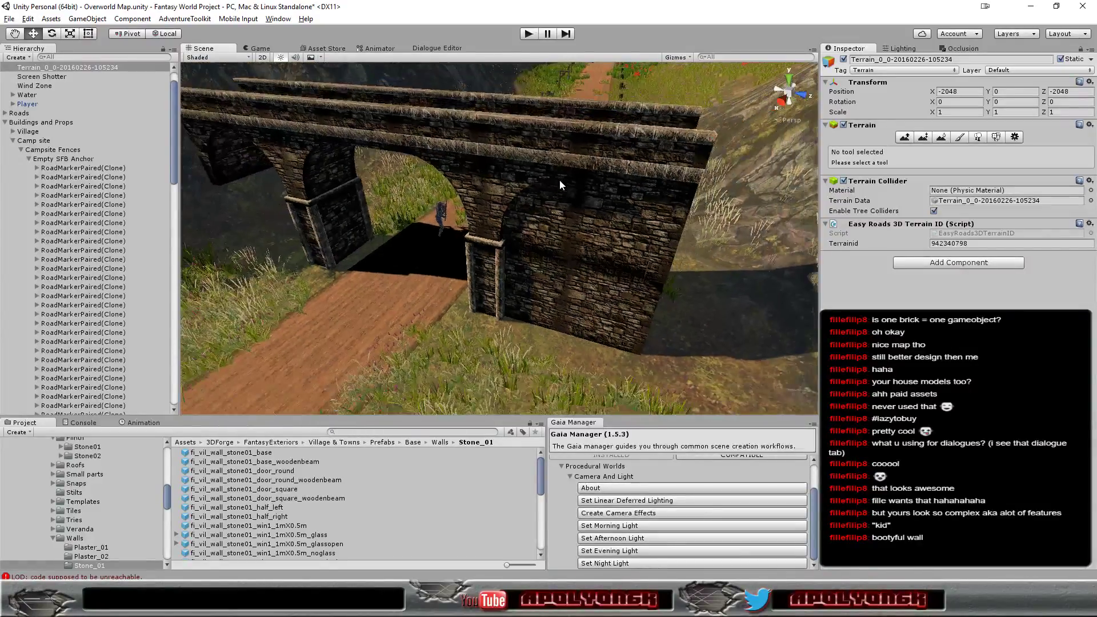
scroll(539, 201, down, 2)
alt+drag(540, 214, 588, 211)
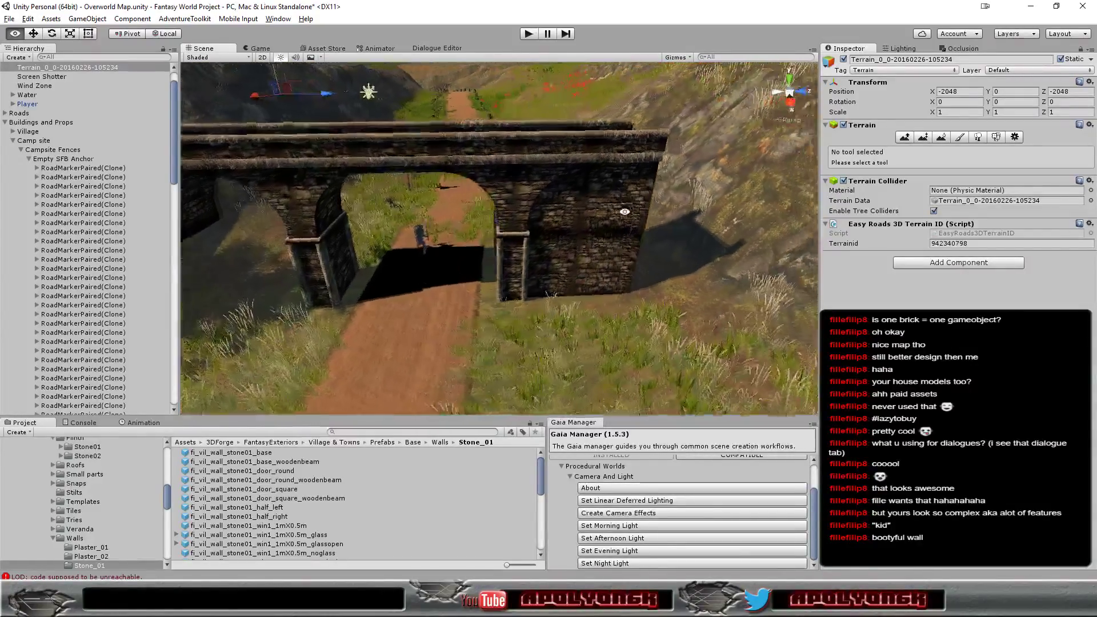
scroll(588, 217, up, 3)
scroll(588, 214, up, 2)
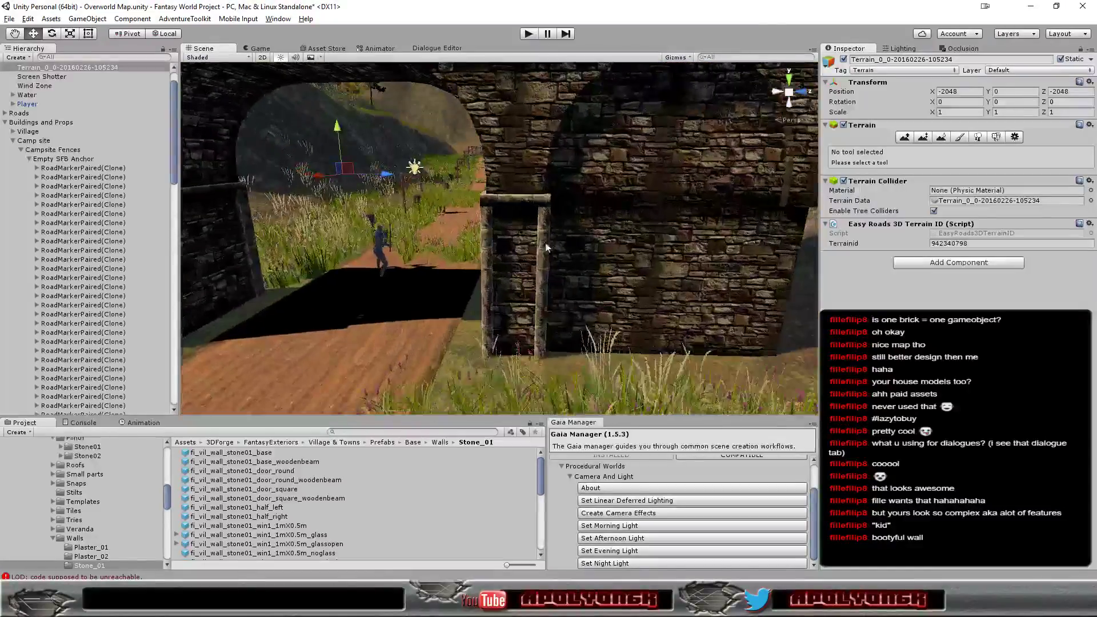
click(513, 257)
shift+click(575, 272)
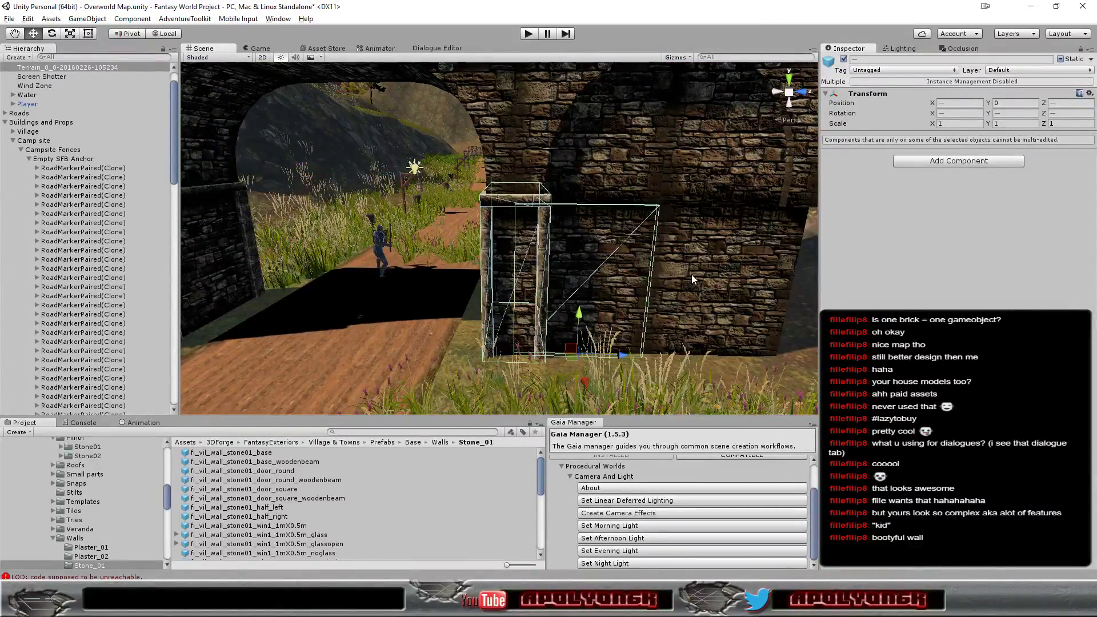
shift+click(694, 240)
shift+click(575, 132)
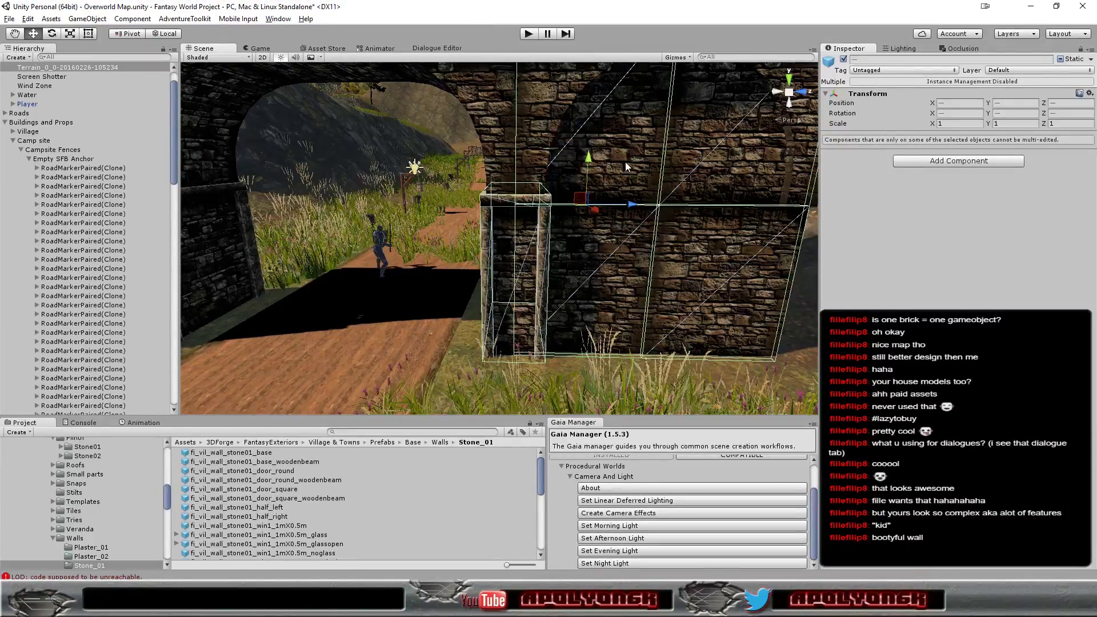
scroll(625, 163, down, 2)
scroll(609, 159, down, 2)
shift+click(575, 98)
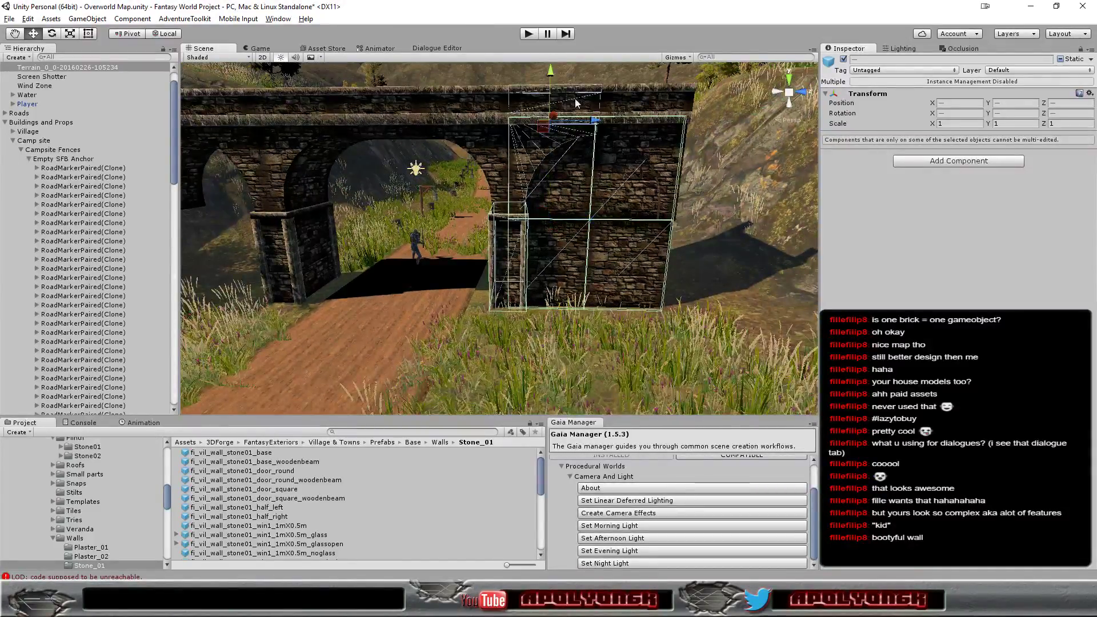
shift+click(648, 99)
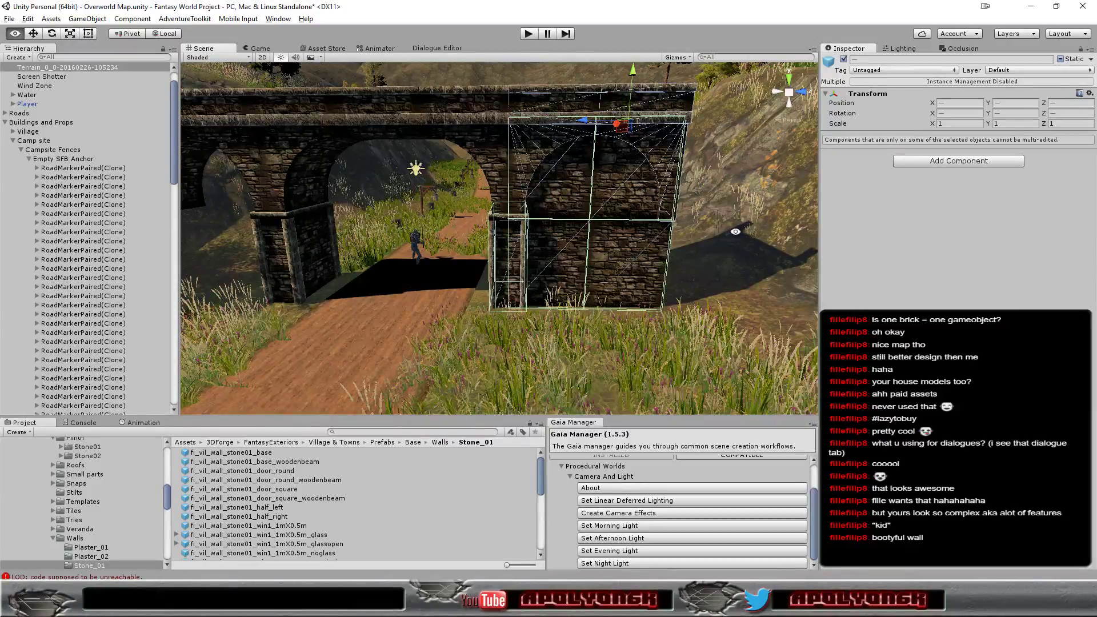
Duplicate the selected pillar, wall and arch pieces and shift the copy down and outward
alt+drag(717, 243, 514, 251)
alt+drag(280, 264, 212, 322)
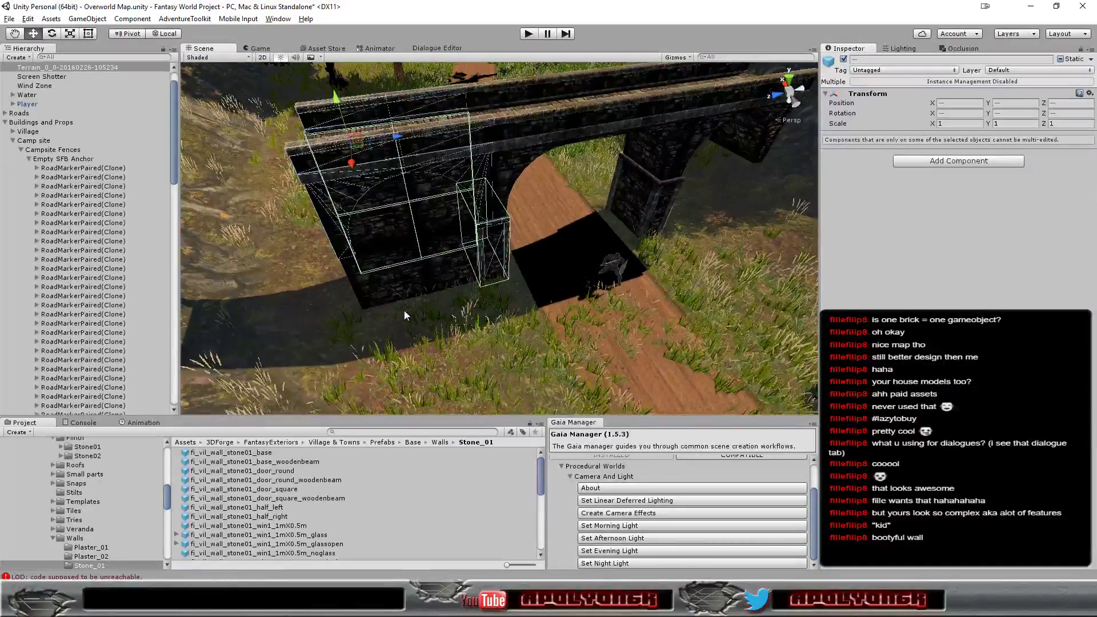
key(ctrl+d)
mouse_move(404, 284)
mouse_down()
mouse_move(416, 223)
mouse_move(405, 265)
mouse_up()
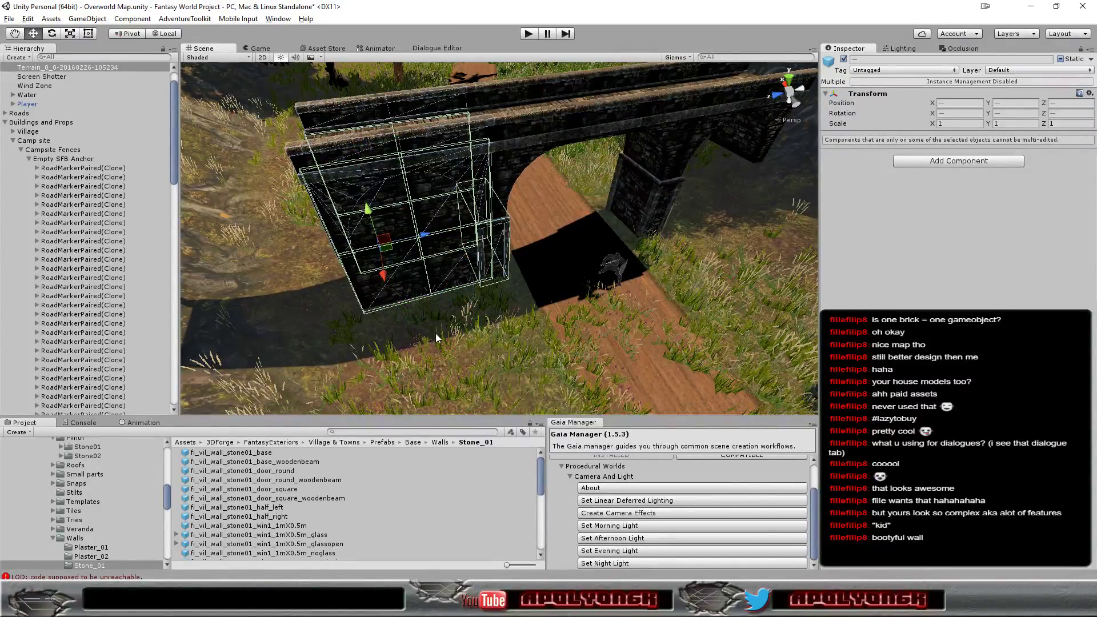
mouse_move(436, 333)
alt+mouse_down()
mouse_move(464, 244)
mouse_move(416, 264)
alt+mouse_up()
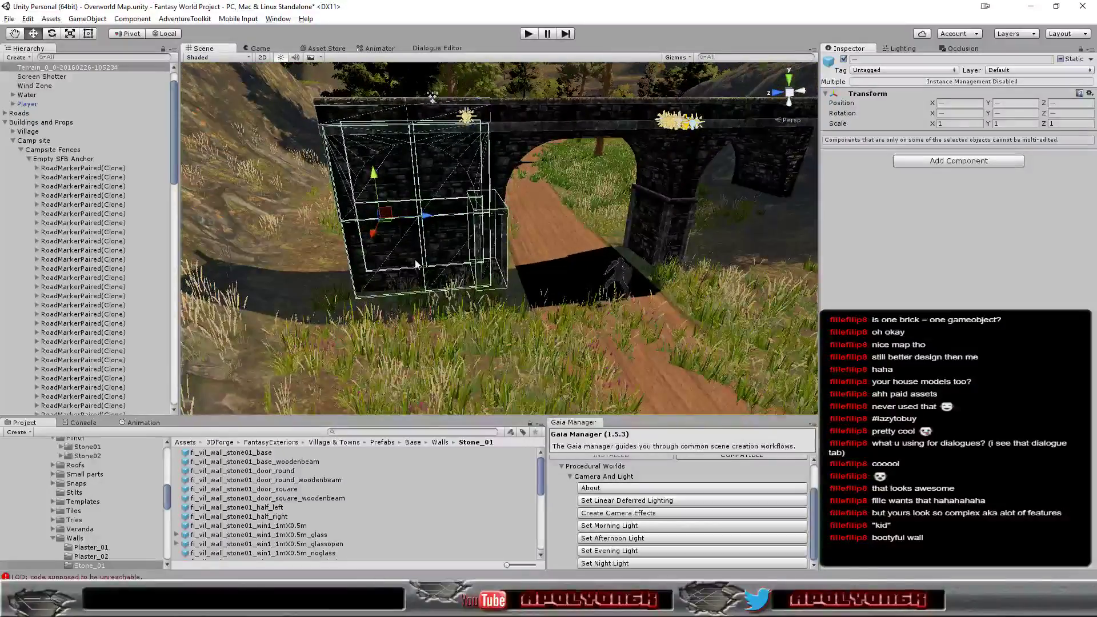
click(420, 230)
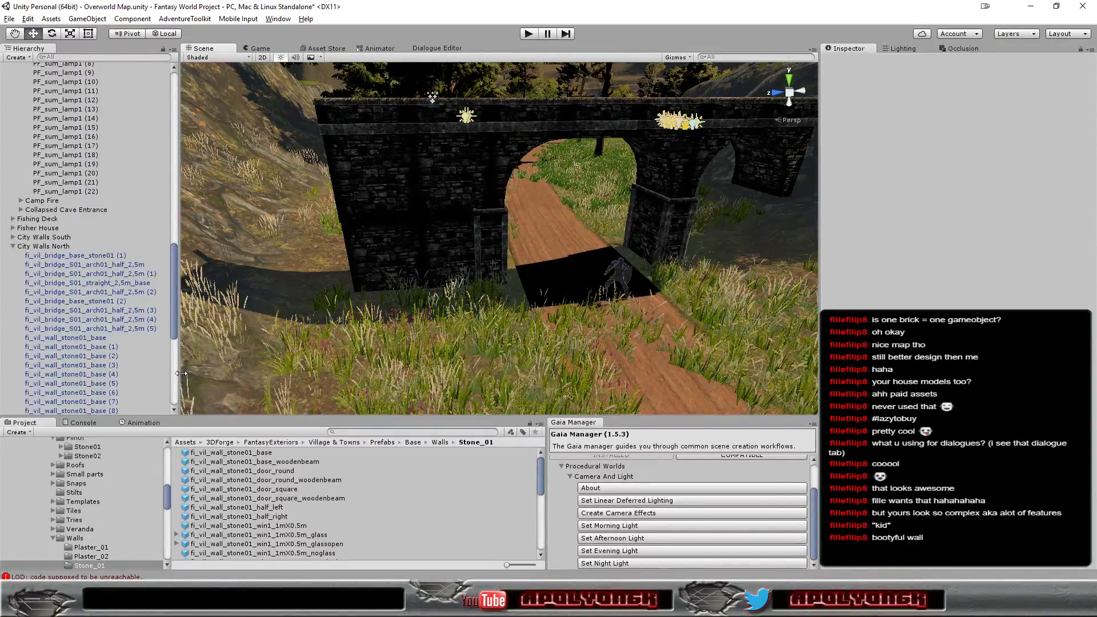
key(ctrl+z)
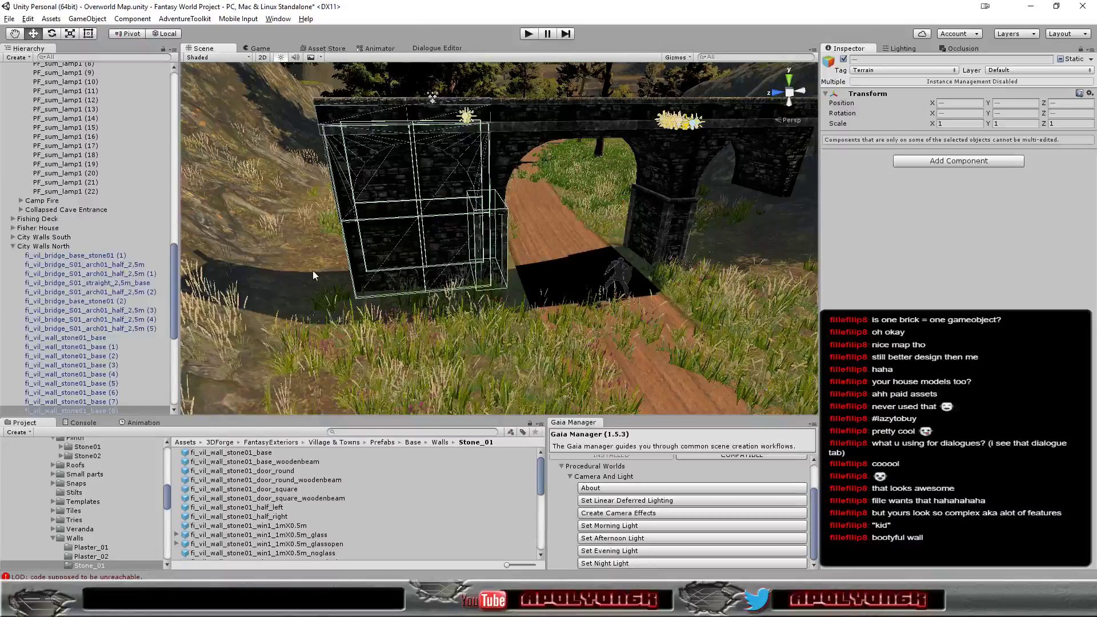
scroll(456, 260, down, 5)
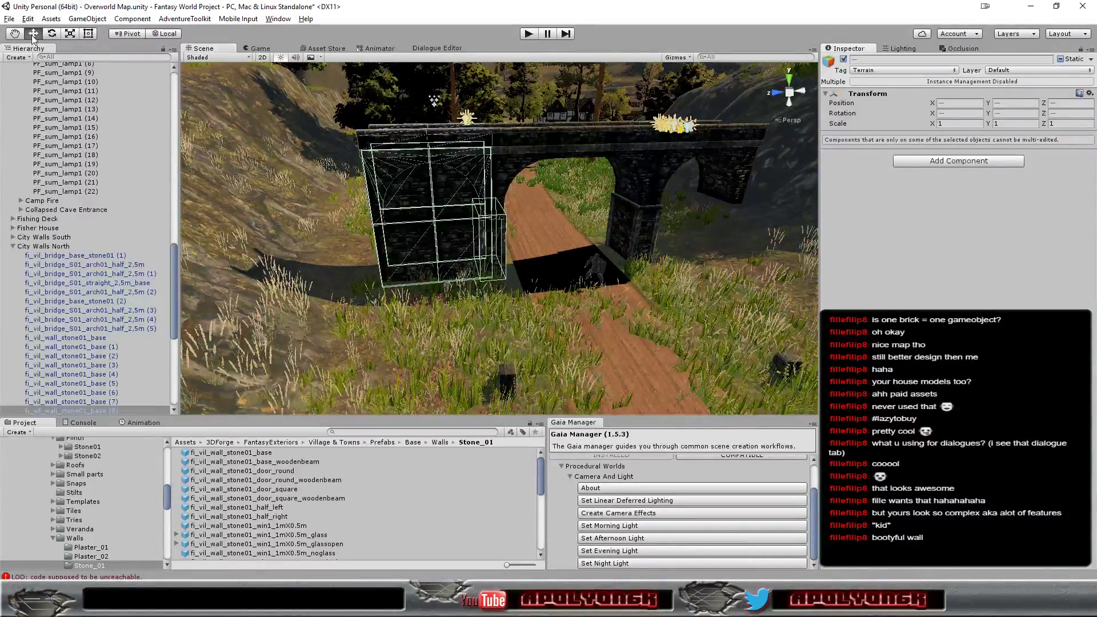
scroll(436, 228, down, 2)
scroll(437, 229, down, 2)
scroll(439, 234, down, 2)
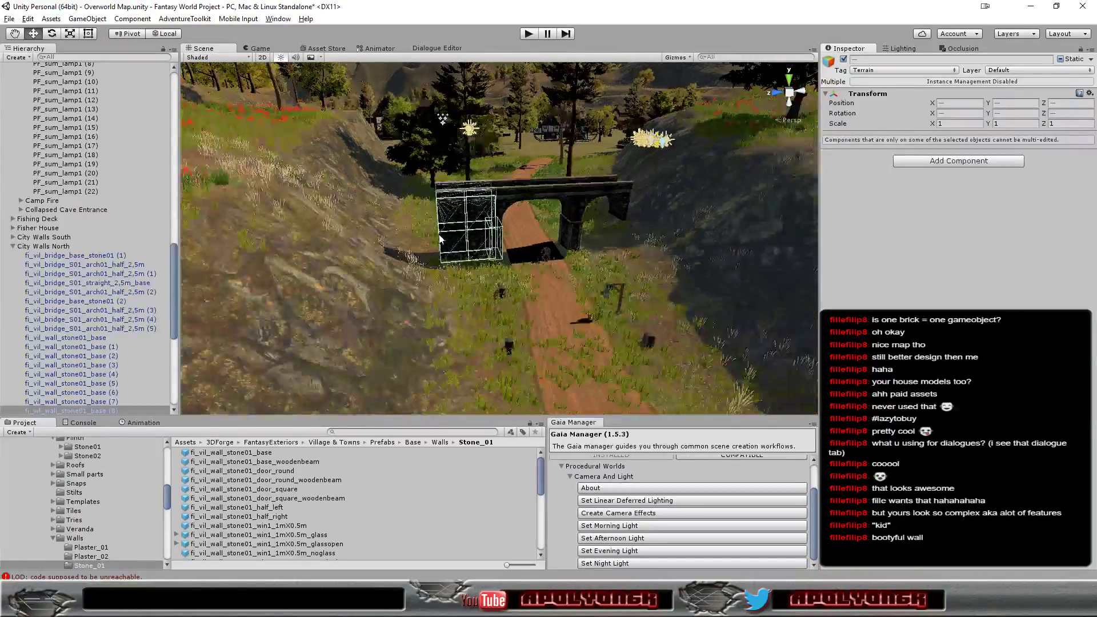
scroll(437, 247, down, 2)
scroll(437, 247, up, 2)
scroll(445, 246, up, 2)
scroll(445, 248, up, 2)
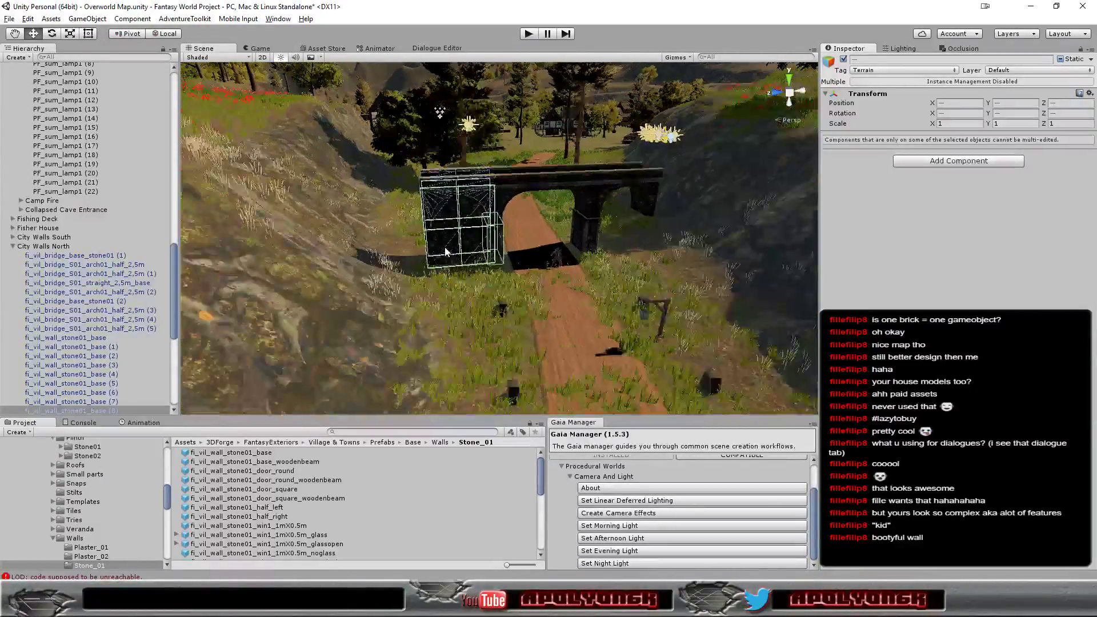
scroll(446, 252, up, 2)
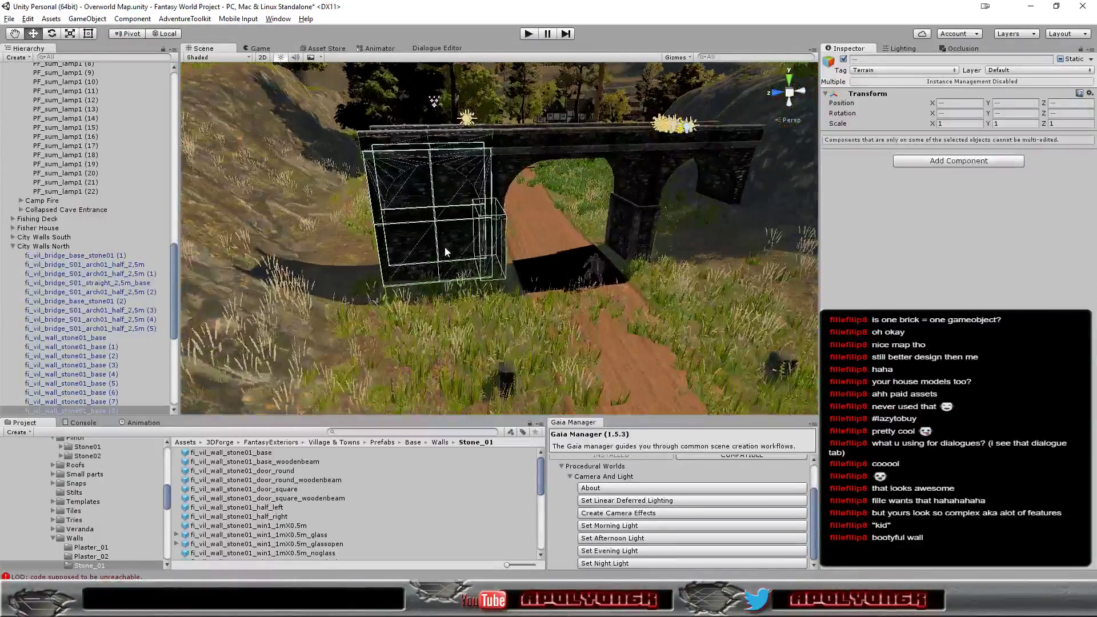
scroll(446, 252, up, 2)
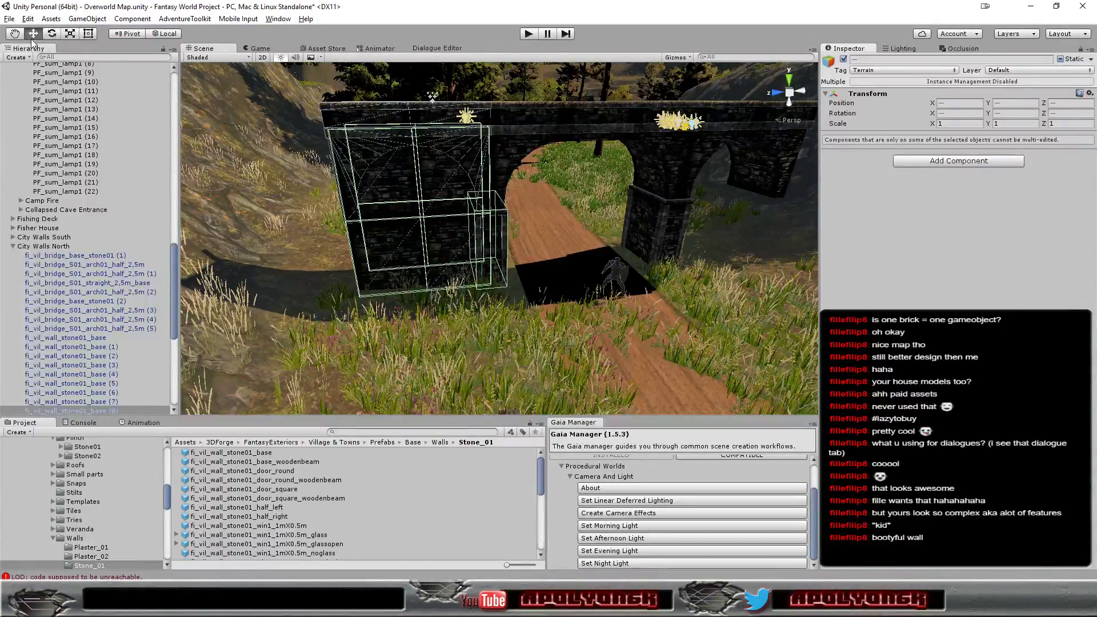
Set the selected terrain and wall panels' Z position back to -2048
click(1041, 102)
drag(1040, 103, 906, 109)
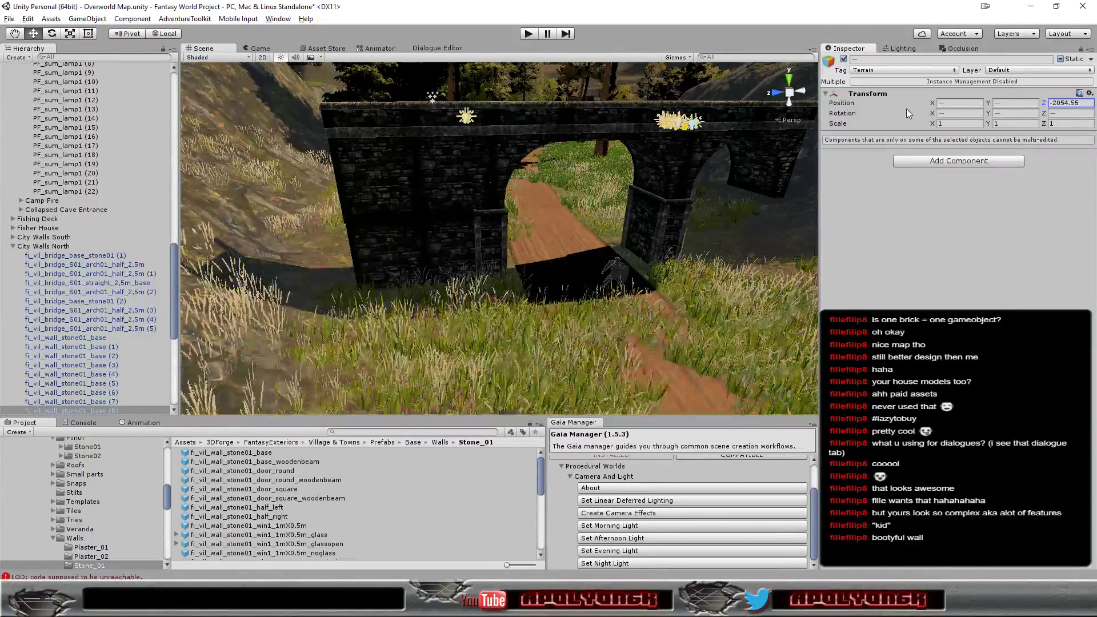
text(-2048)
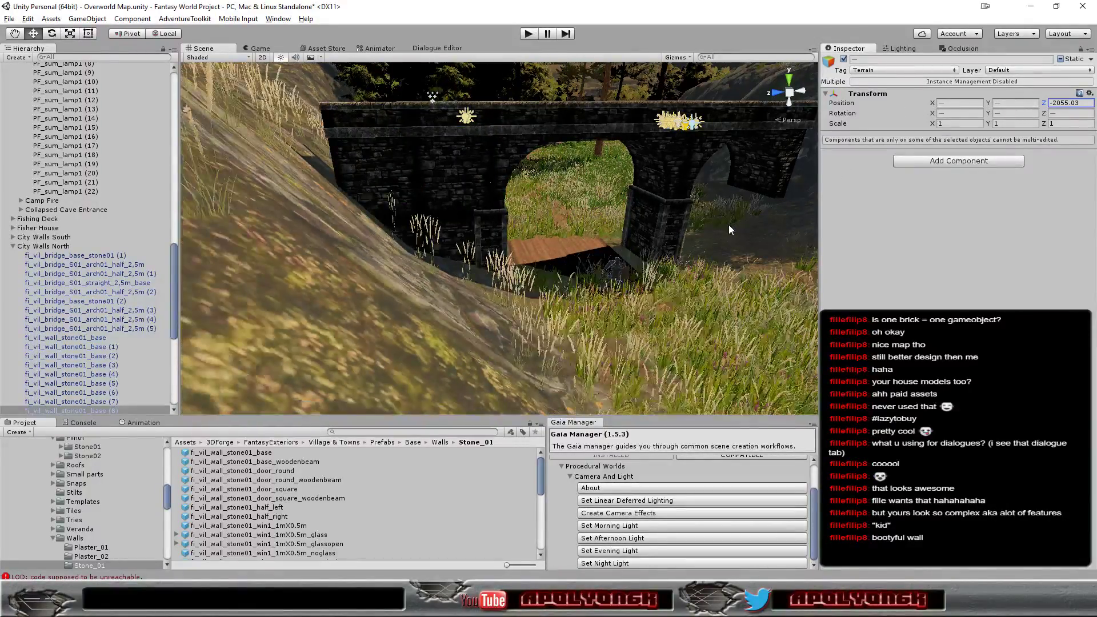
key(Return)
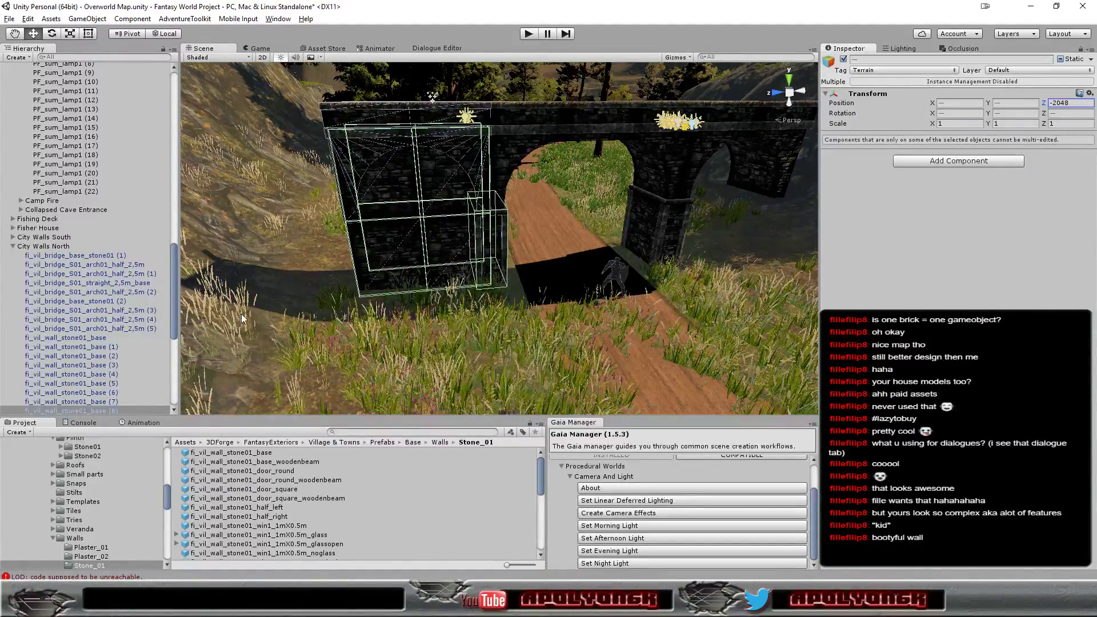
Remove the Terrain from the selection, leaving only the wall panels selected
drag(173, 304, 166, 348)
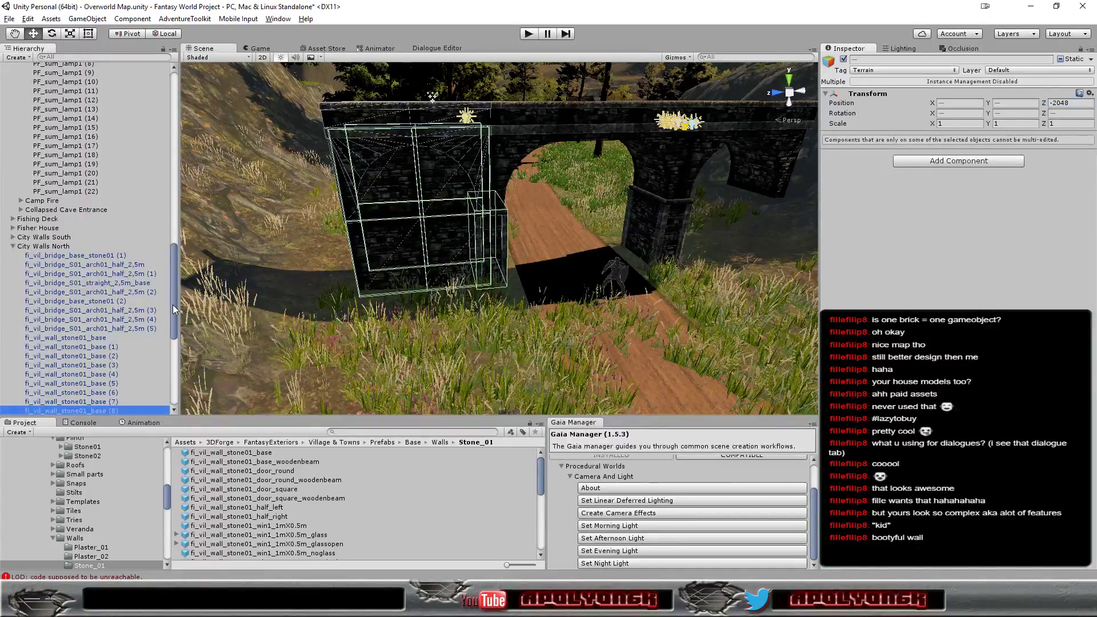
scroll(166, 348, up, 8)
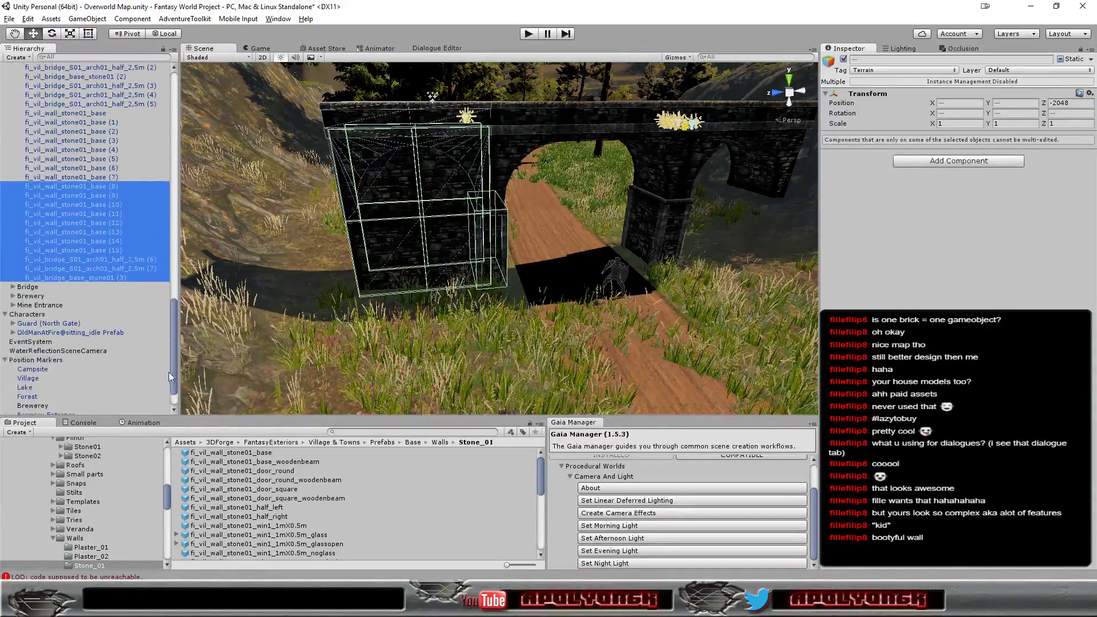
scroll(170, 372, up, 8)
scroll(170, 304, up, 8)
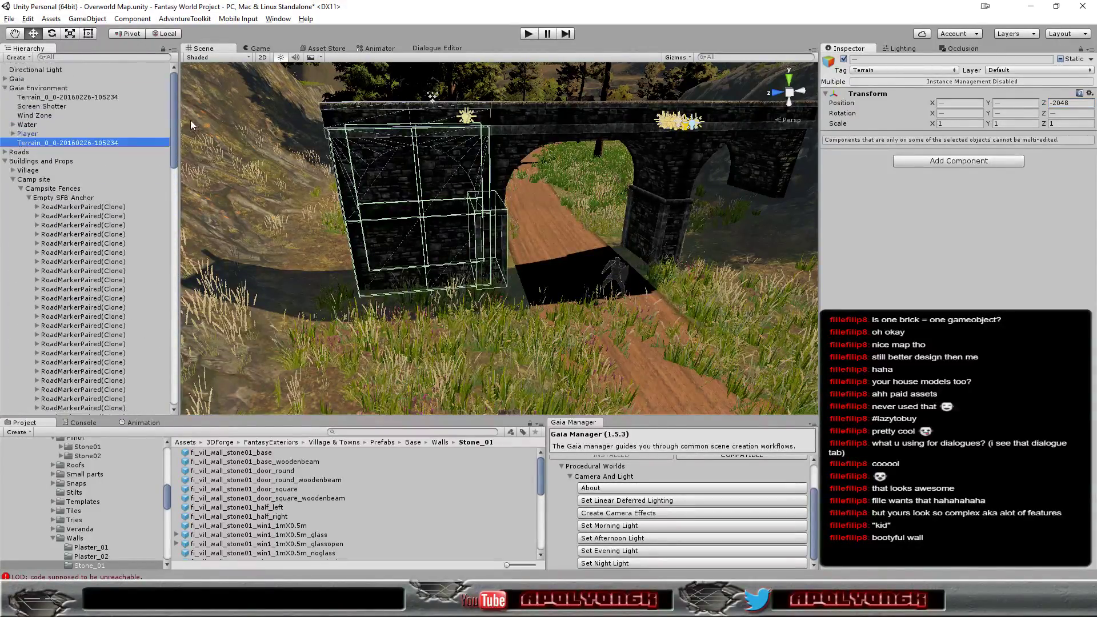
ctrl+click(111, 142)
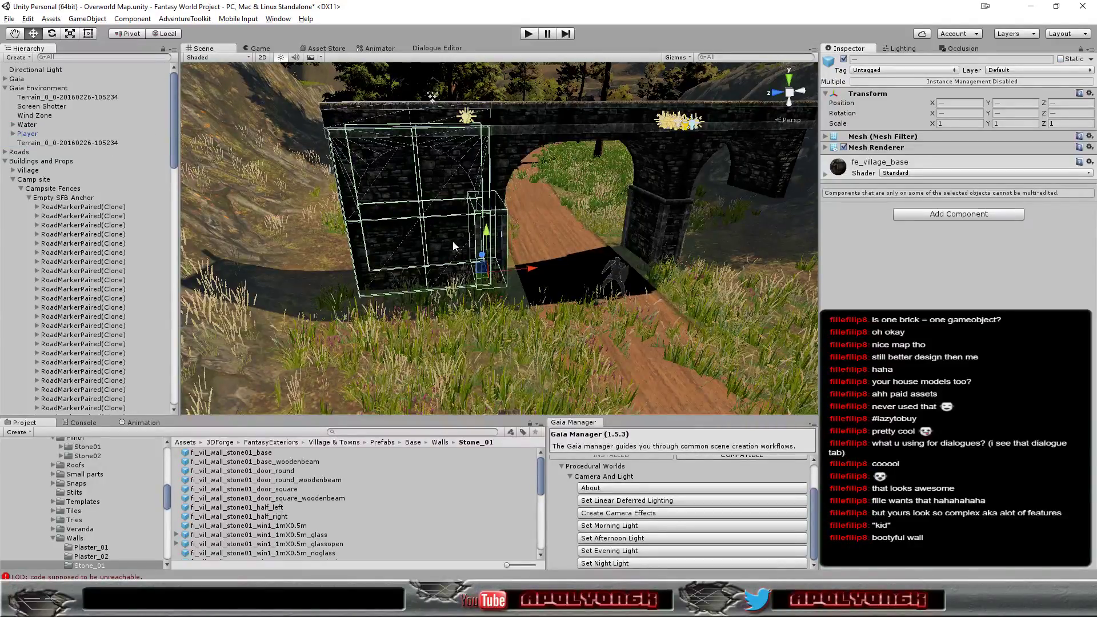